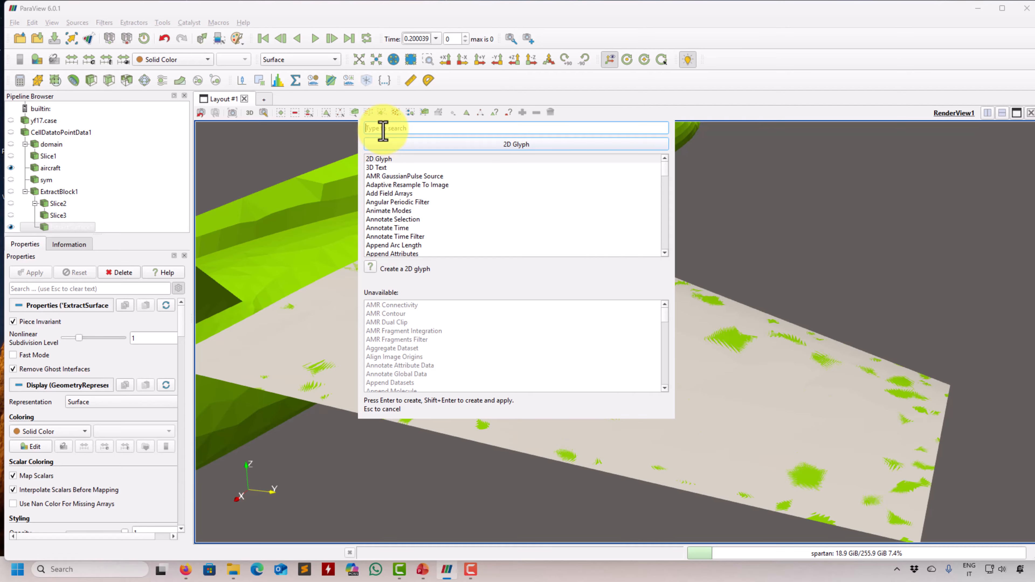
Add a Surface Normals filter to the extracted surface and apply it with its default settings
text(norm)
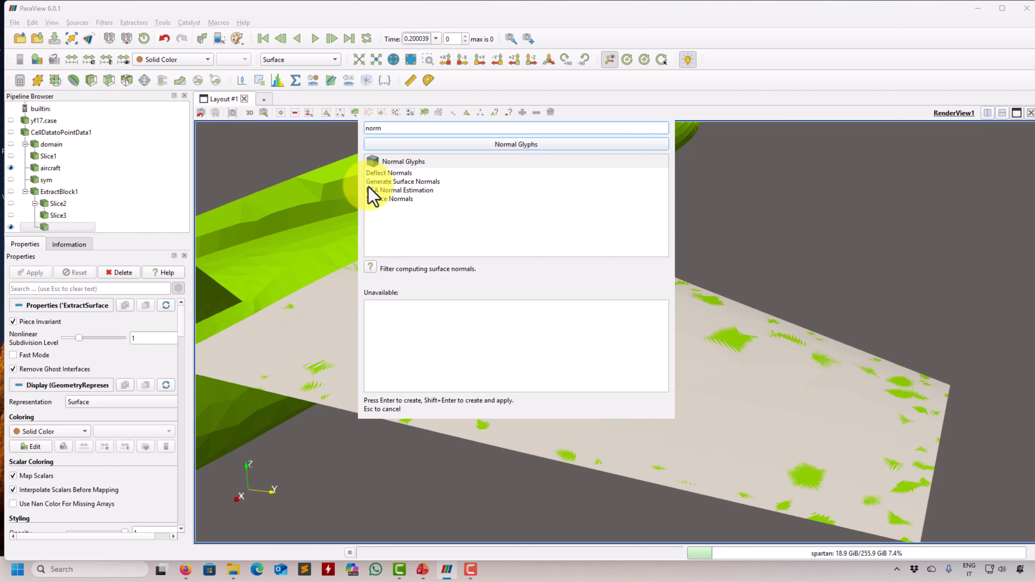
click(392, 200)
key(Return)
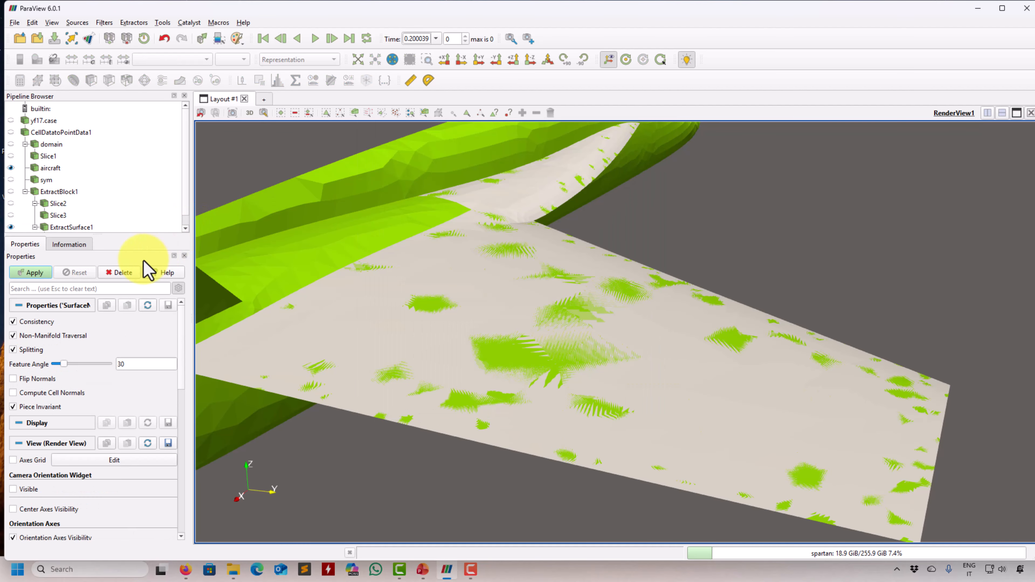
click(32, 272)
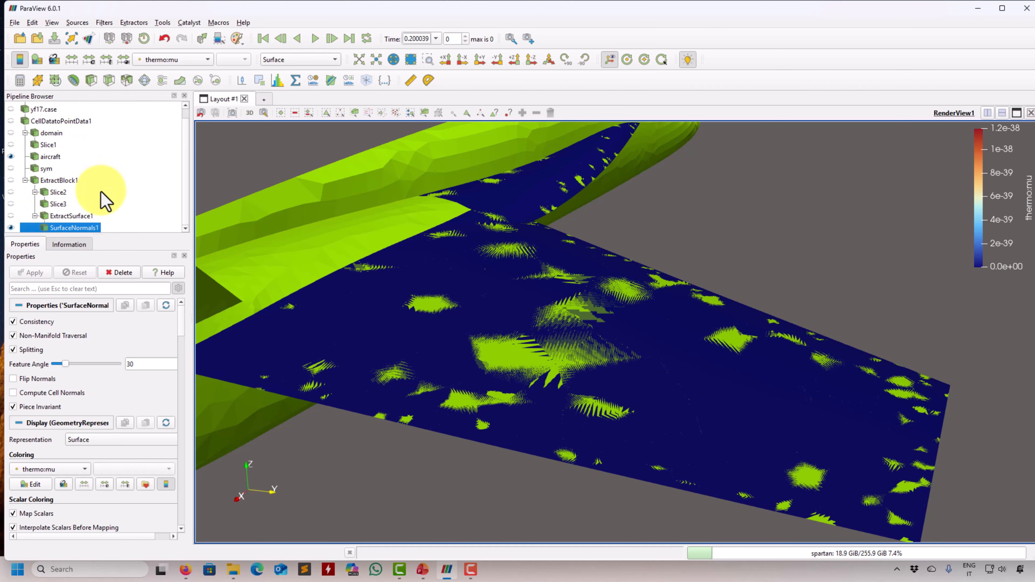
Color the surface normals output by the Normals array's magnitude
click(183, 61)
click(185, 32)
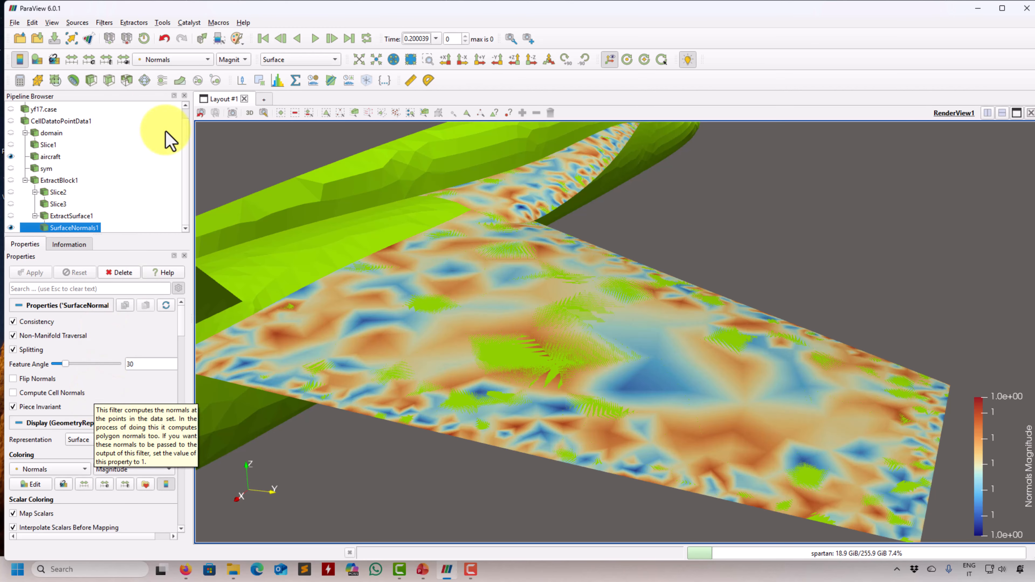
Display the surface normals output in a solid bright green
click(179, 60)
click(178, 39)
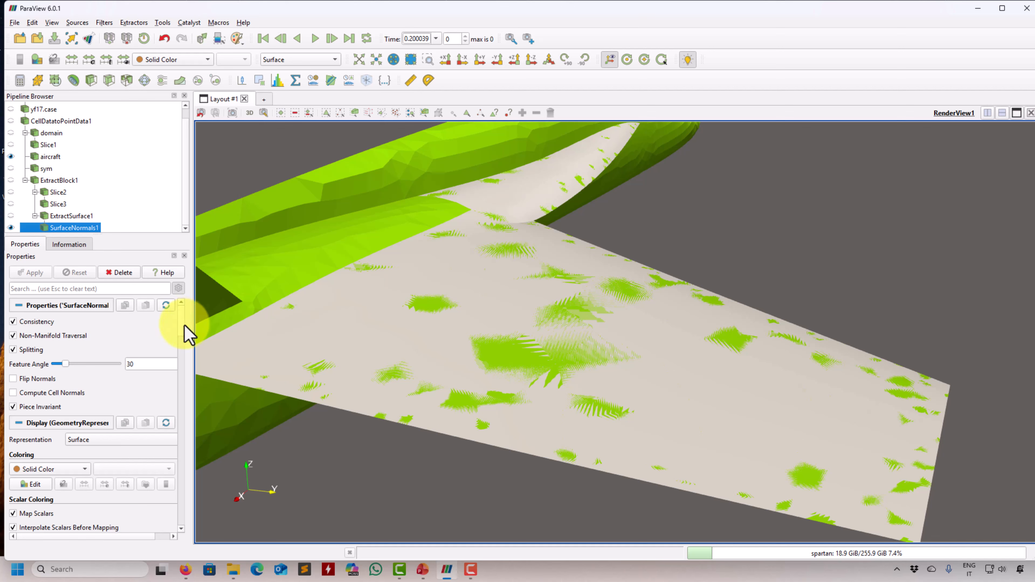
scroll(180, 351, down, 5)
click(41, 361)
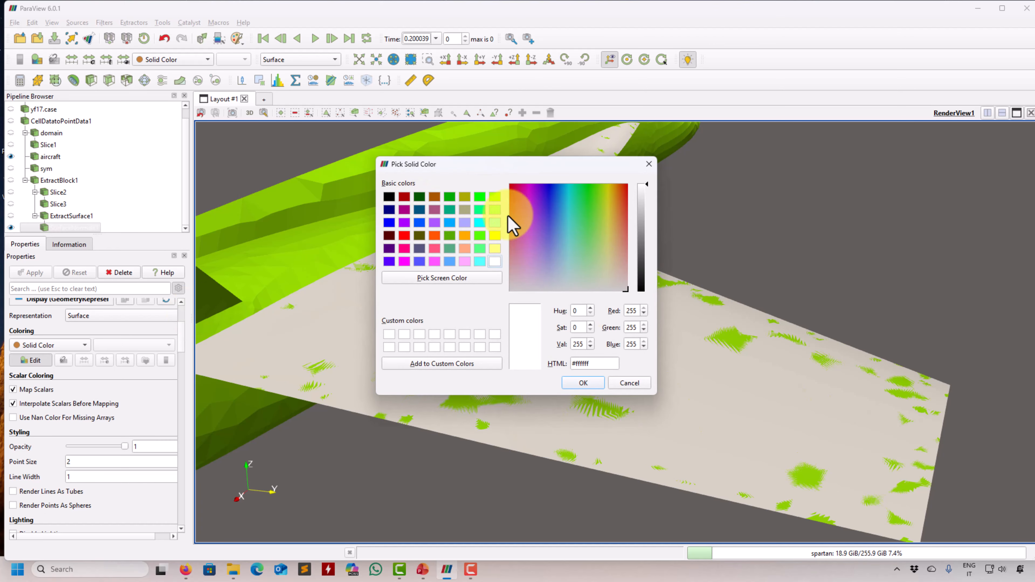
click(479, 201)
click(584, 376)
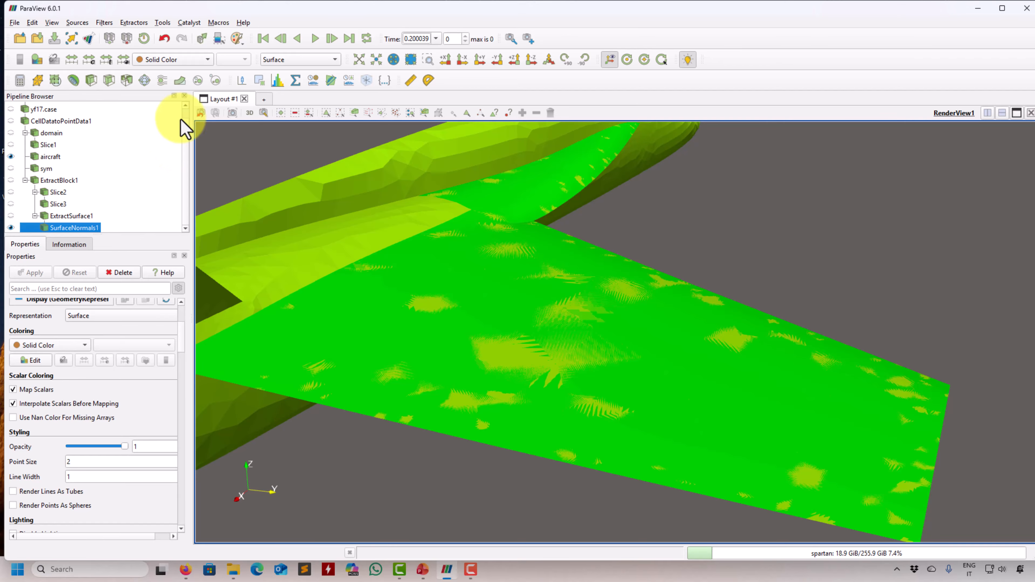
Add a Warp By Vector filter to the surface normals output, using Normals as vectors with scale factor 1, and apply it
click(180, 81)
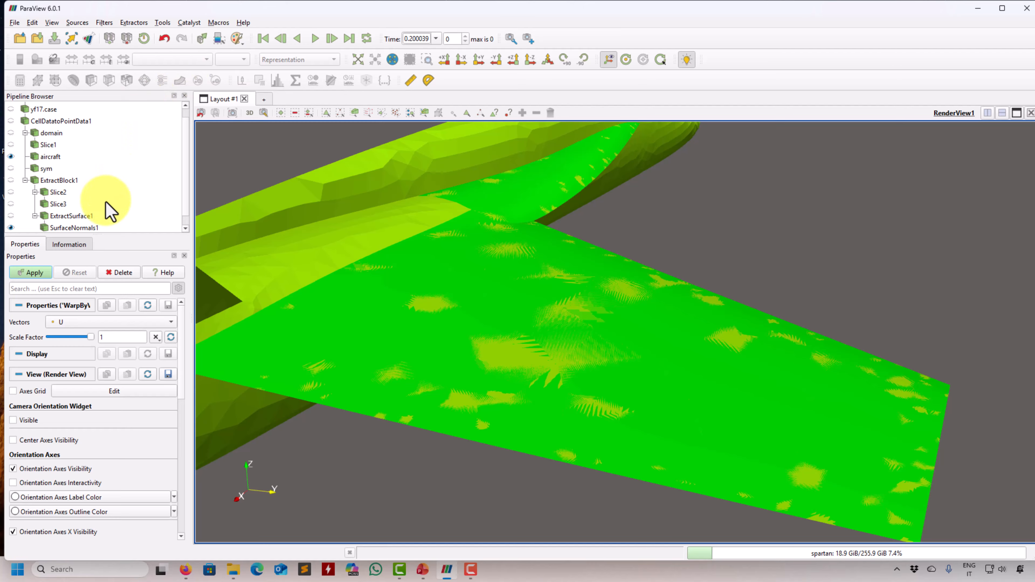
scroll(105, 206, down, 1)
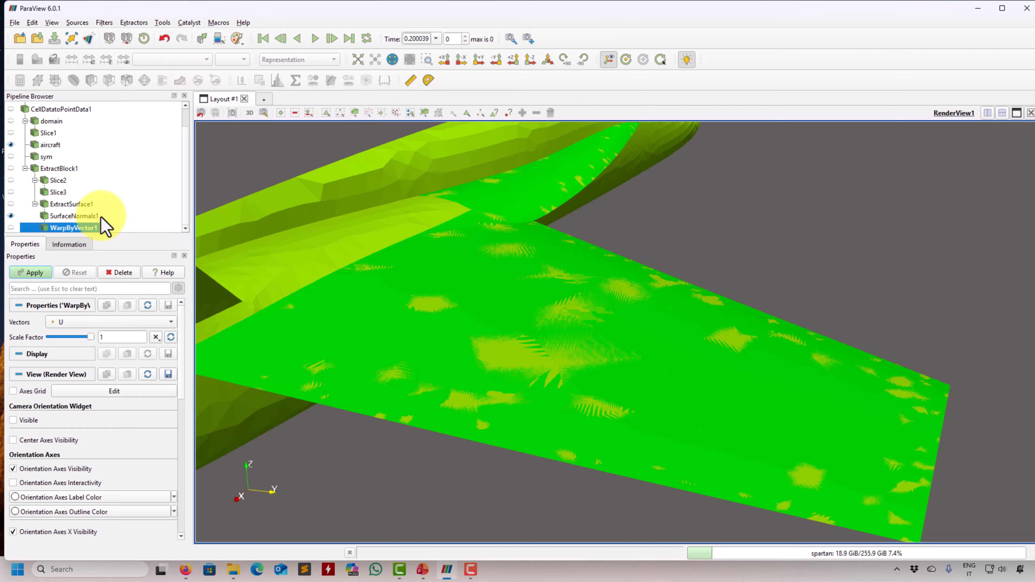
click(127, 322)
click(145, 310)
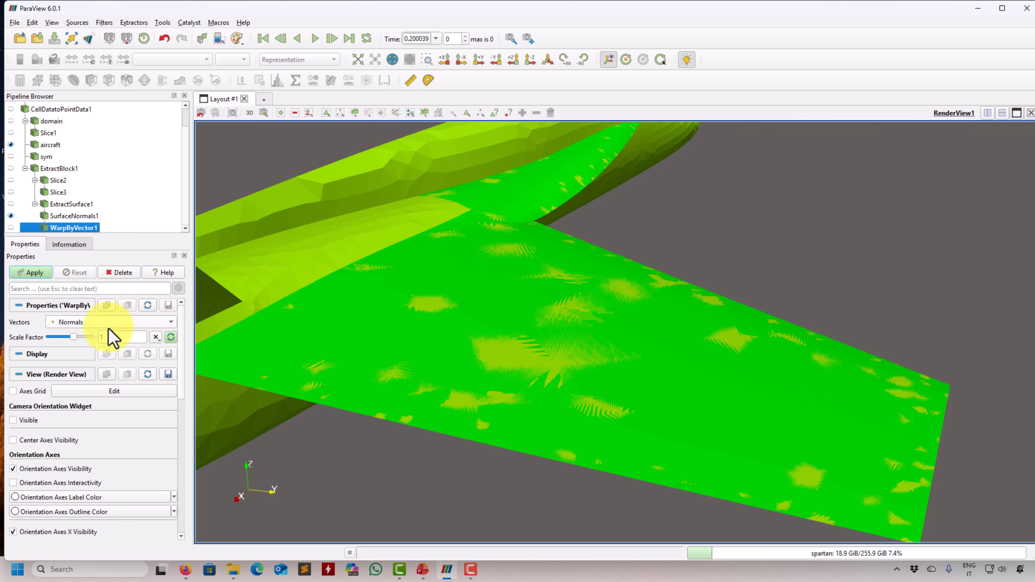
click(37, 273)
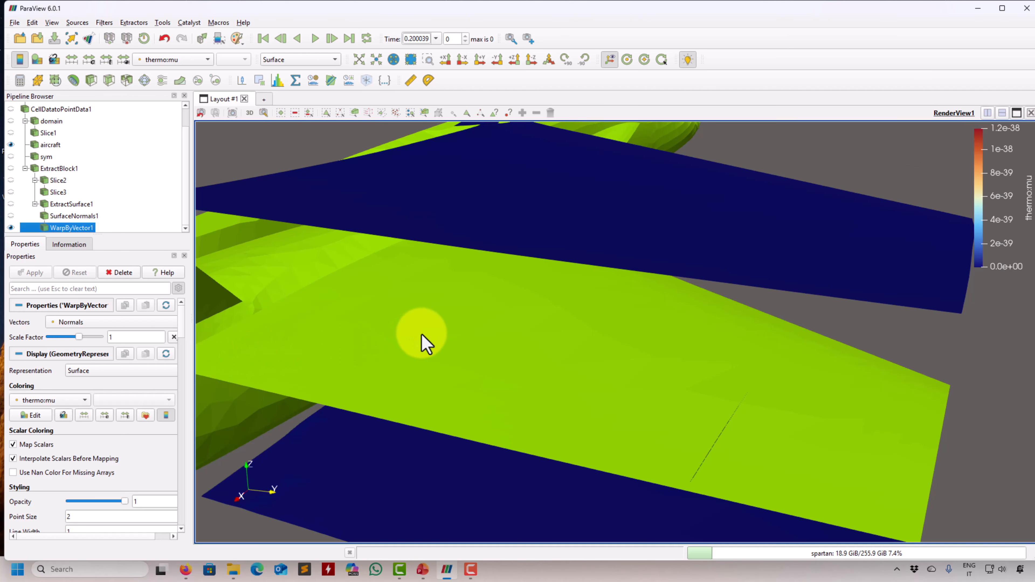
Try warp scale factors of -1 and -0.01 on the wing surface, applying each and inspecting the offset
drag(423, 344, 346, 338)
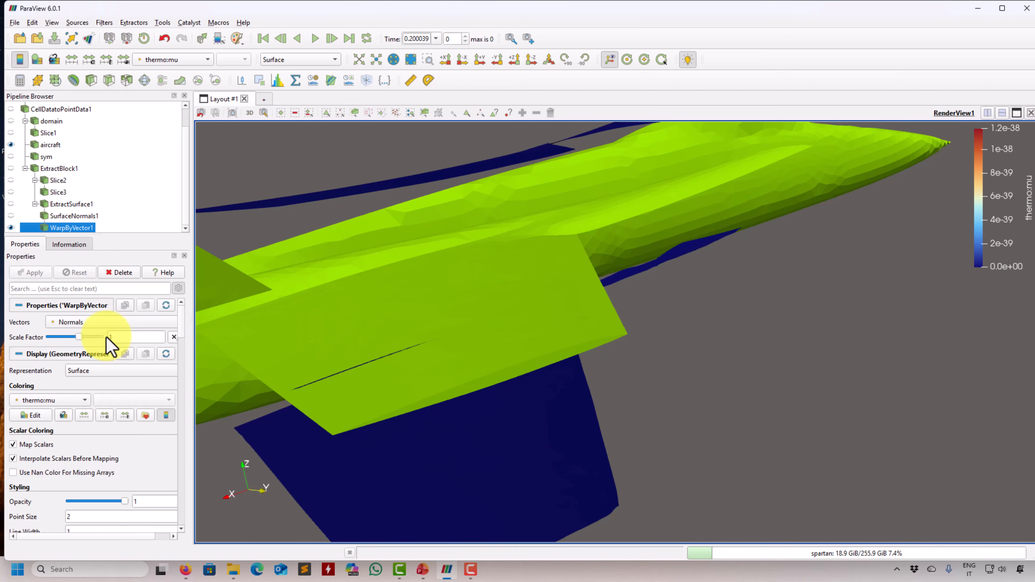
text(-)
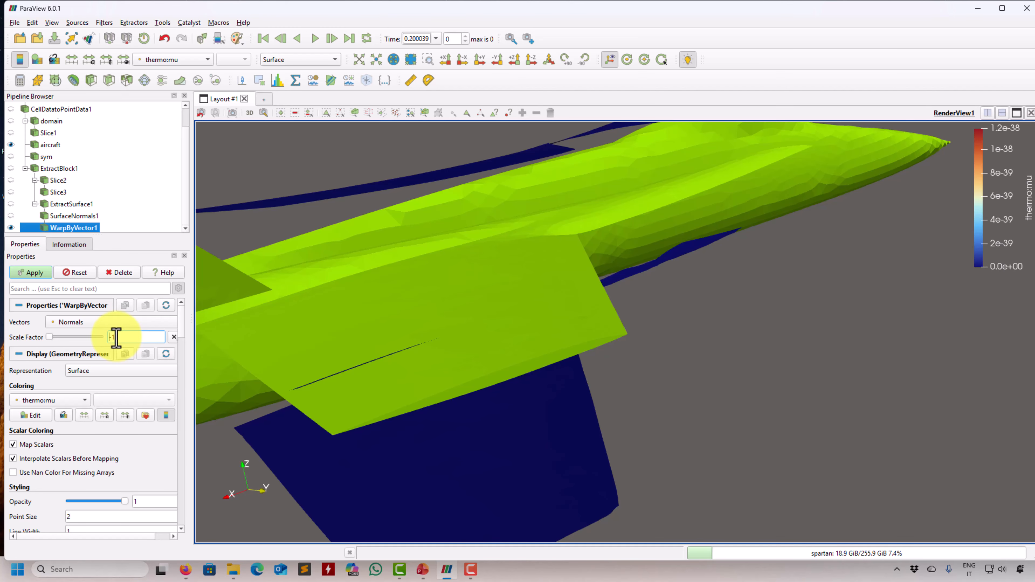
click(36, 272)
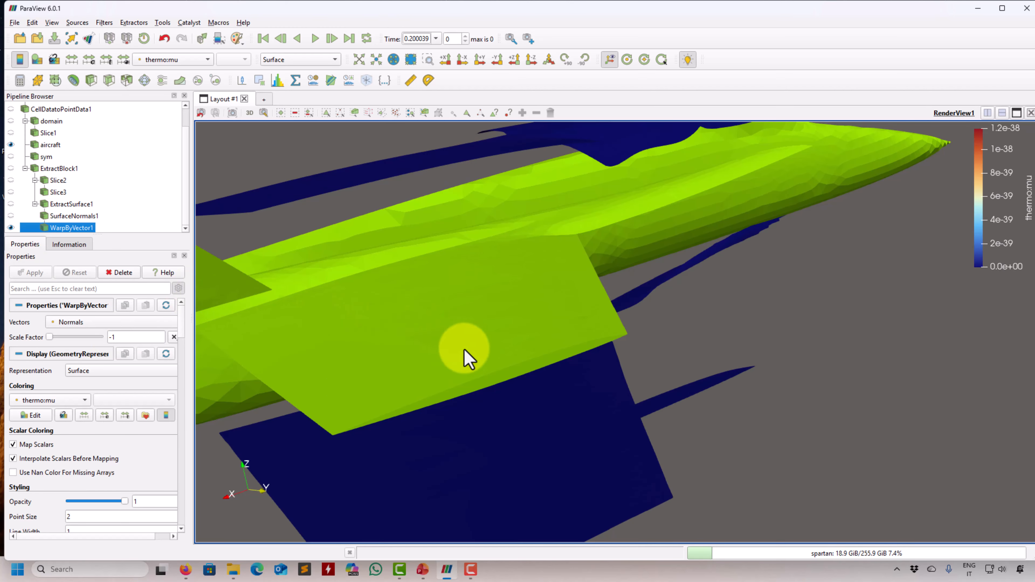
drag(466, 354, 539, 309)
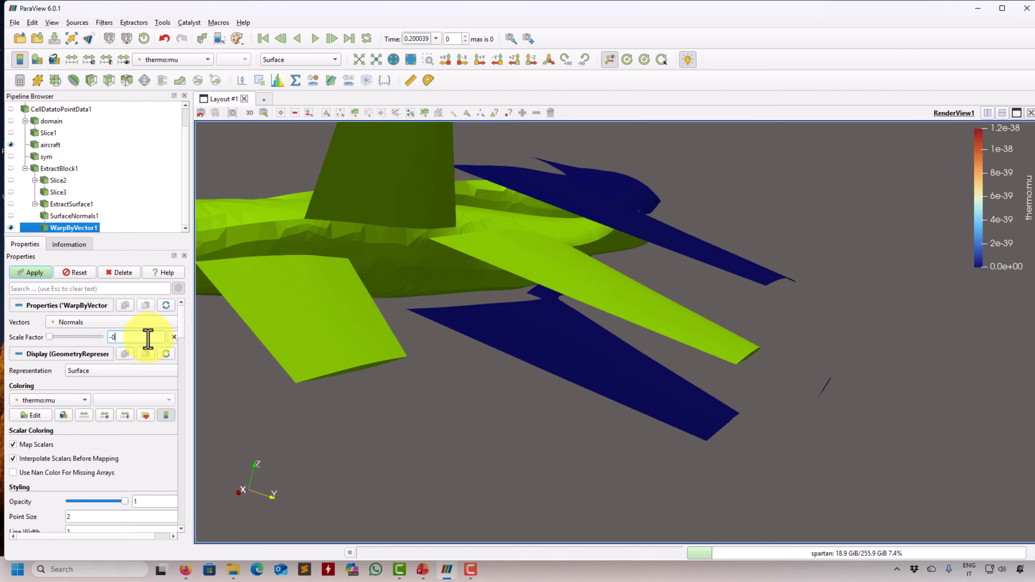
click(30, 272)
drag(480, 289, 494, 331)
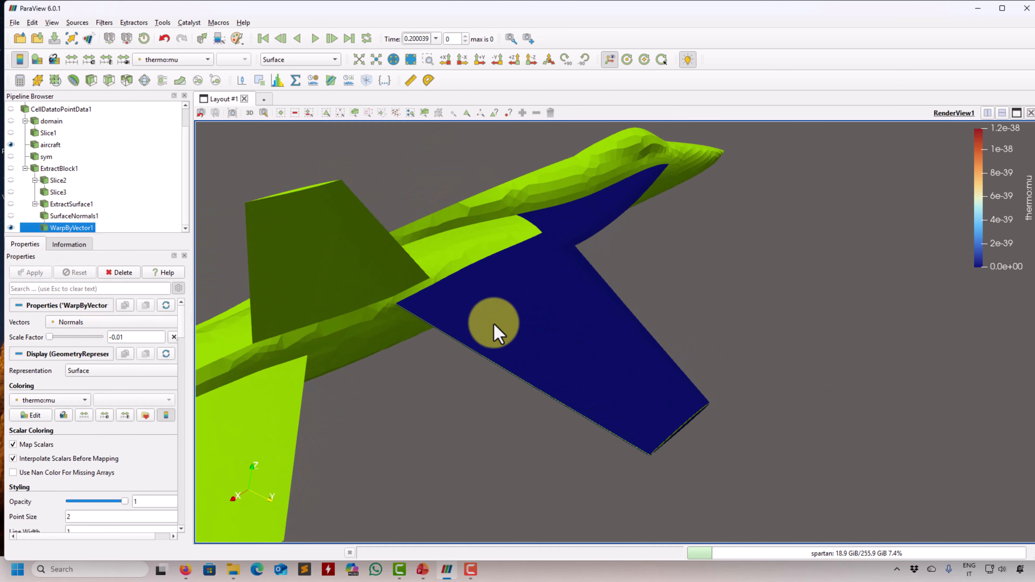
Display the warped wing surface in a solid bright green
click(187, 62)
click(181, 17)
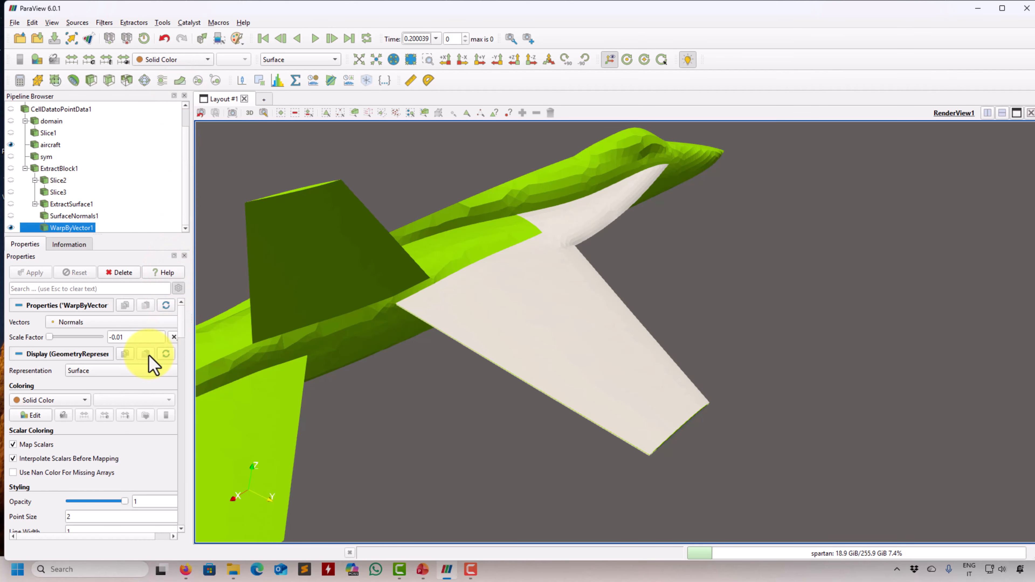
click(31, 415)
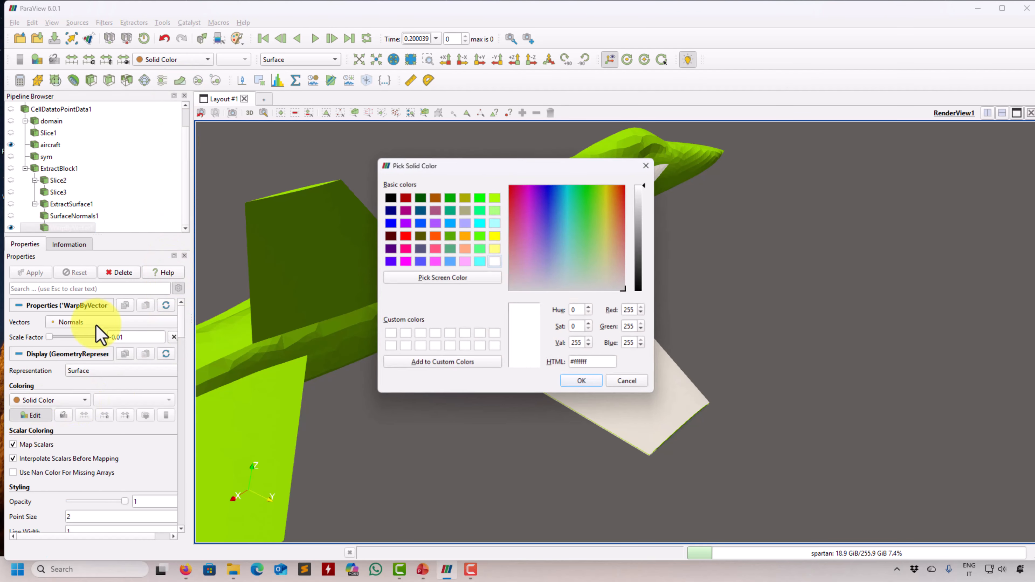
click(476, 198)
click(586, 383)
scroll(589, 340, up, 4)
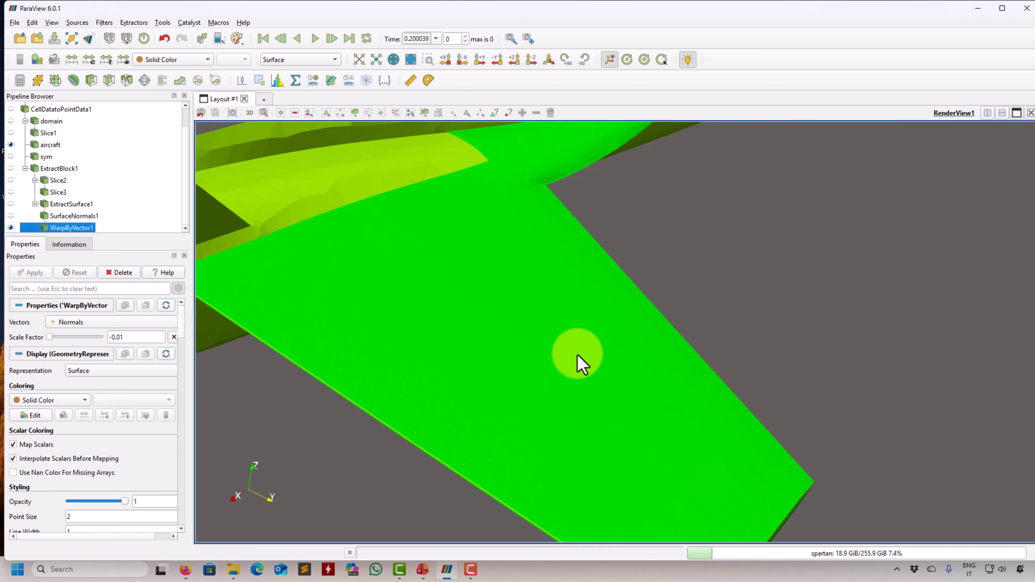
Try smaller warp scale factors of -0.001 and -0.0005, applying each and checking the gap at the wing edge
mouse_move(577, 356)
mouse_down()
mouse_move(534, 336)
mouse_move(537, 389)
mouse_move(559, 363)
mouse_up()
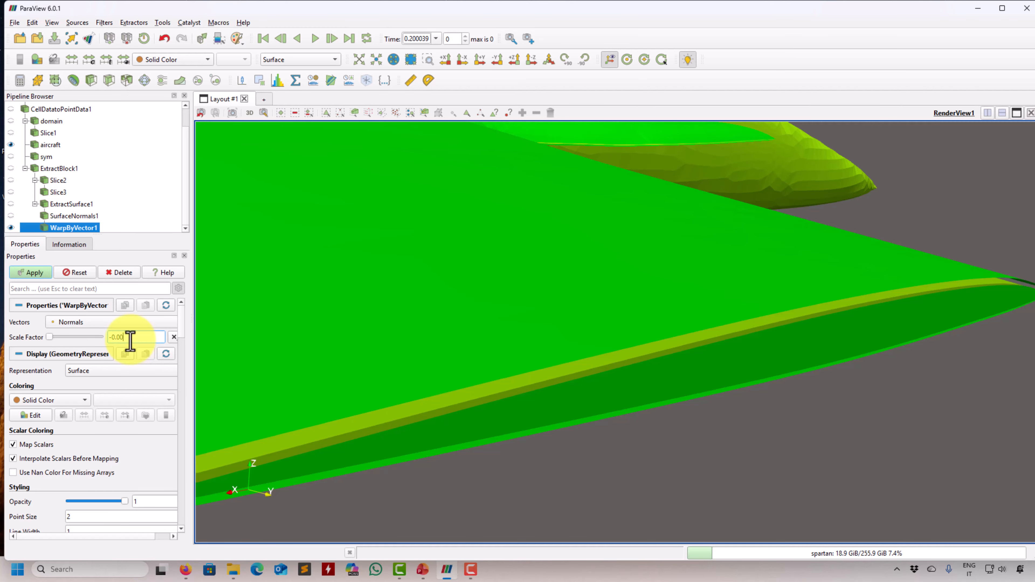
click(29, 273)
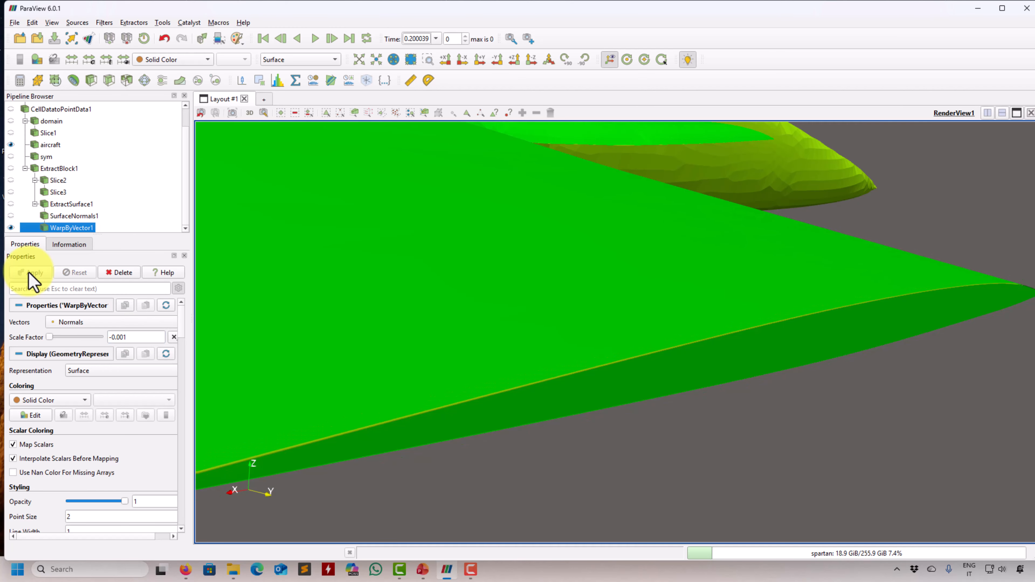
drag(328, 351, 141, 345)
scroll(373, 350, down, 3)
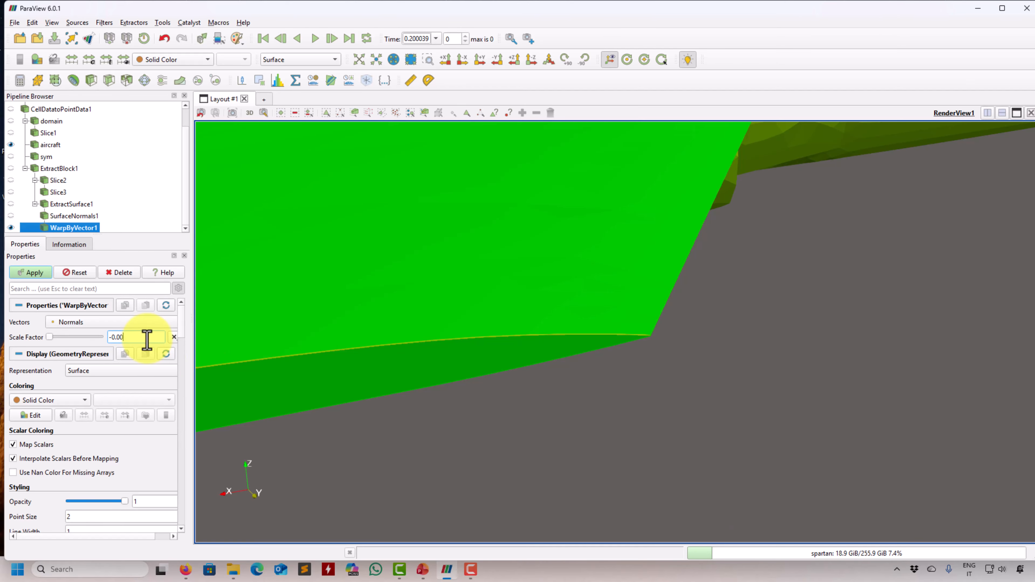
click(43, 271)
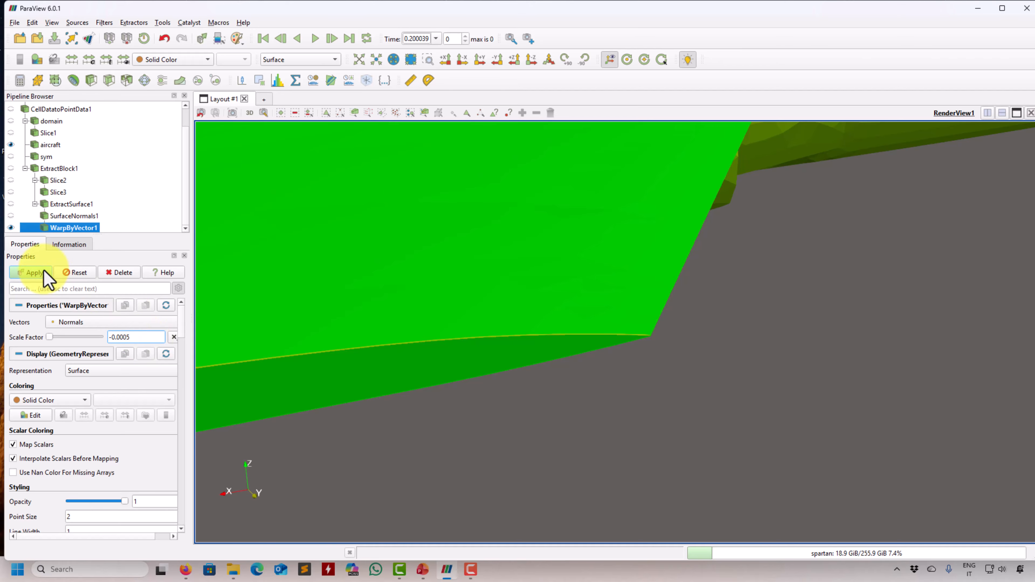
Try warp scale factors of -0.0001 and -0.0003, applying each and checking how the wing surface overlaps the aircraft
click(139, 338)
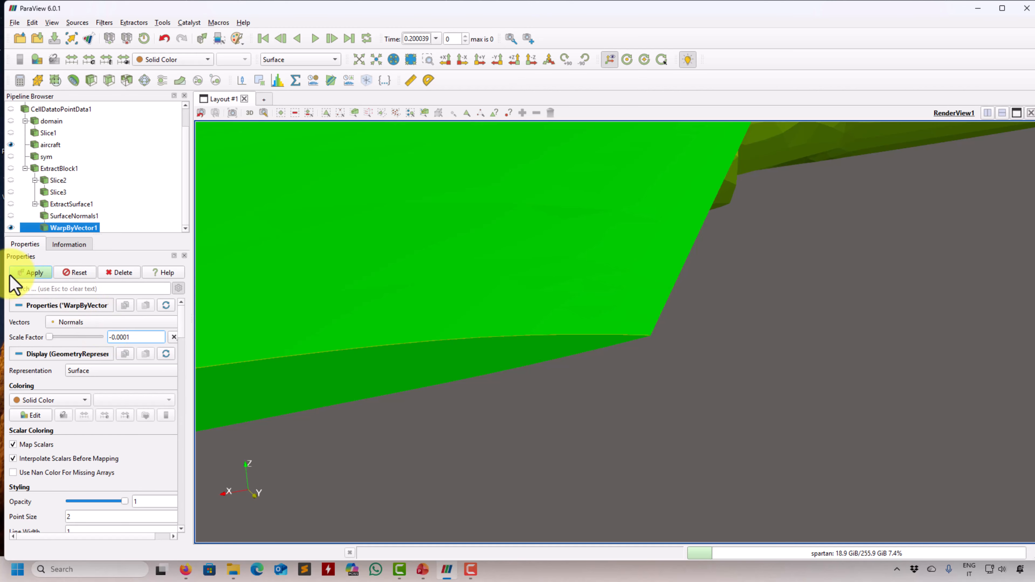
click(35, 277)
drag(386, 337, 584, 406)
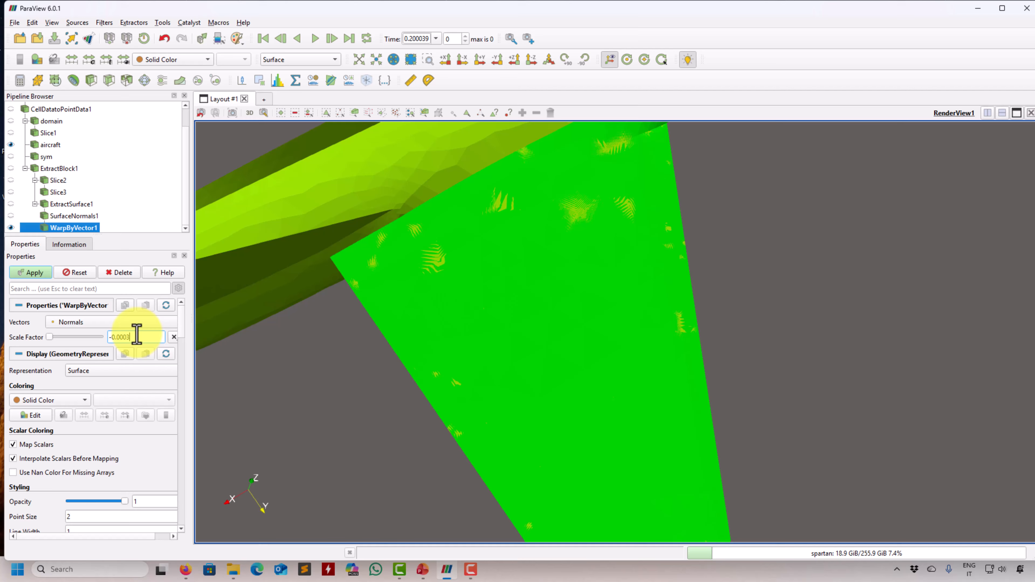
click(41, 273)
drag(464, 362, 496, 444)
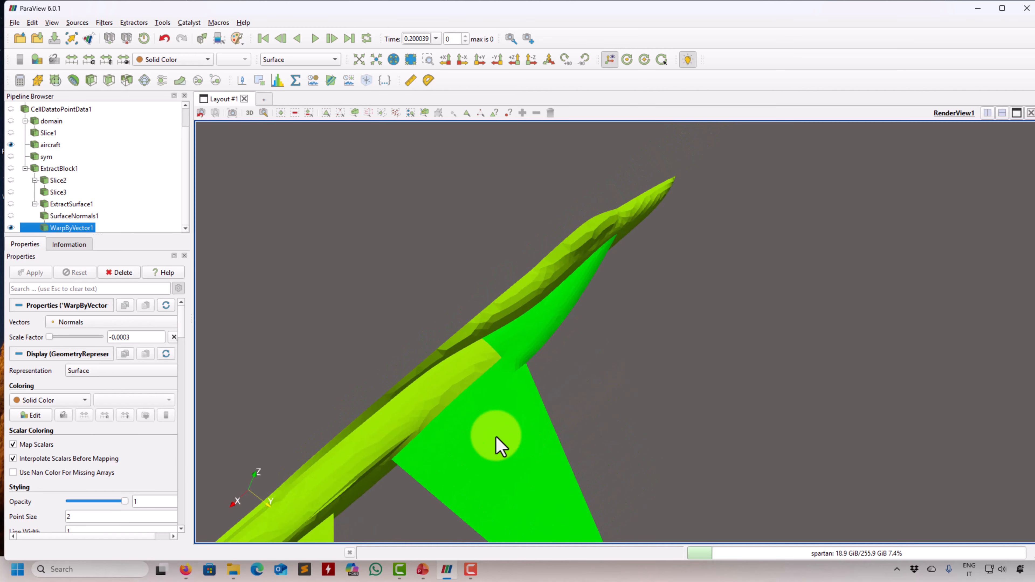
Hide and show the warped wing surface to compare it with the underlying aircraft geometry
click(10, 228)
drag(384, 420, 394, 383)
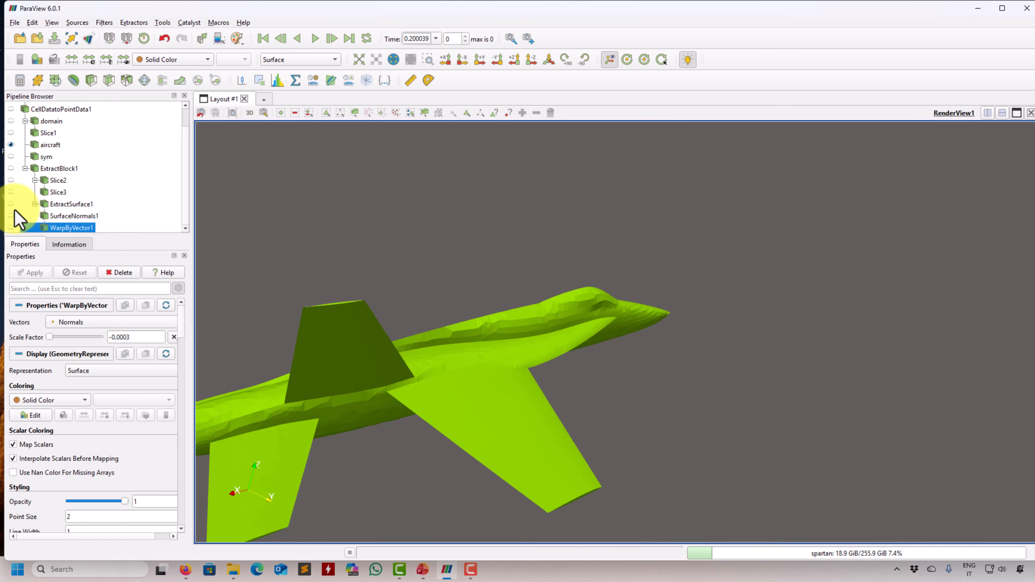
click(11, 227)
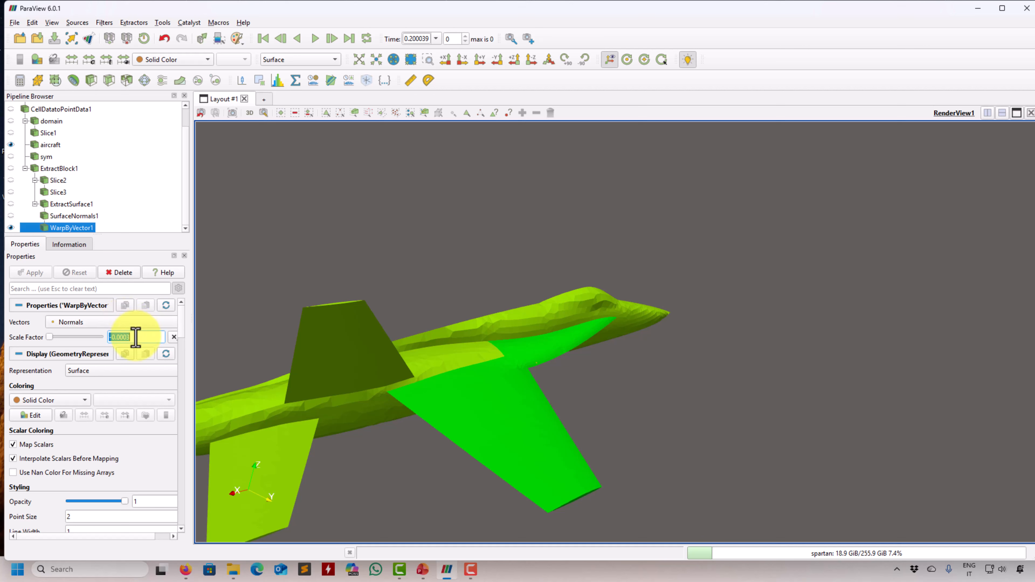
Set the warp scale factor to 0, apply it, and hide the aircraft so only the warped surface is displayed
text(0)
click(25, 275)
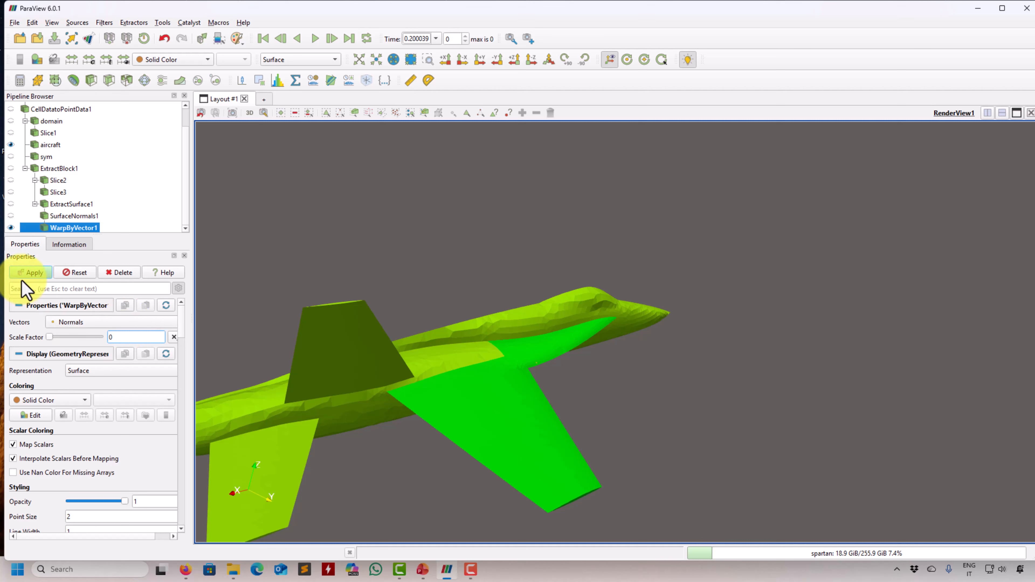
click(11, 145)
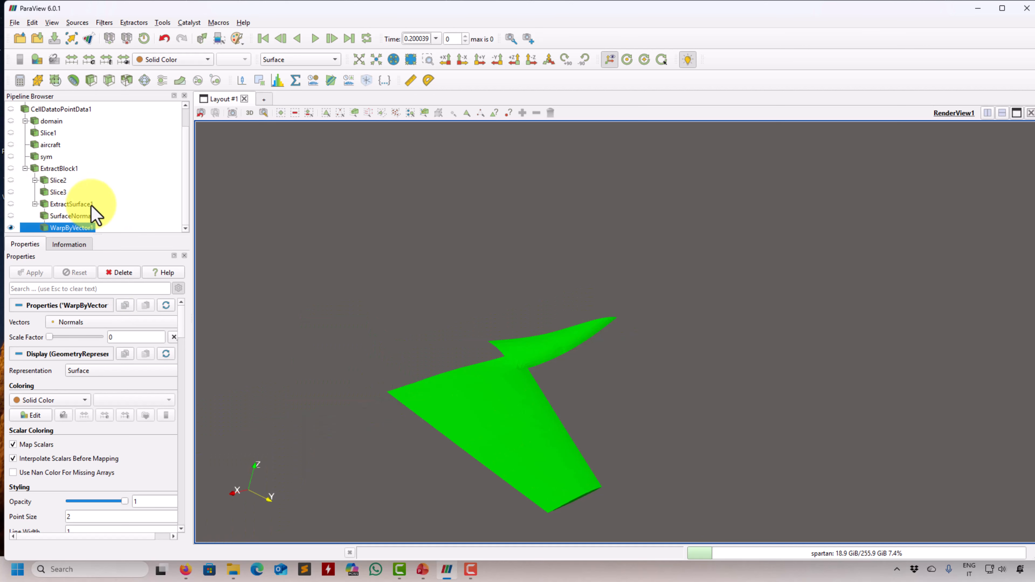
drag(426, 408, 656, 338)
middle_drag(653, 329, 667, 320)
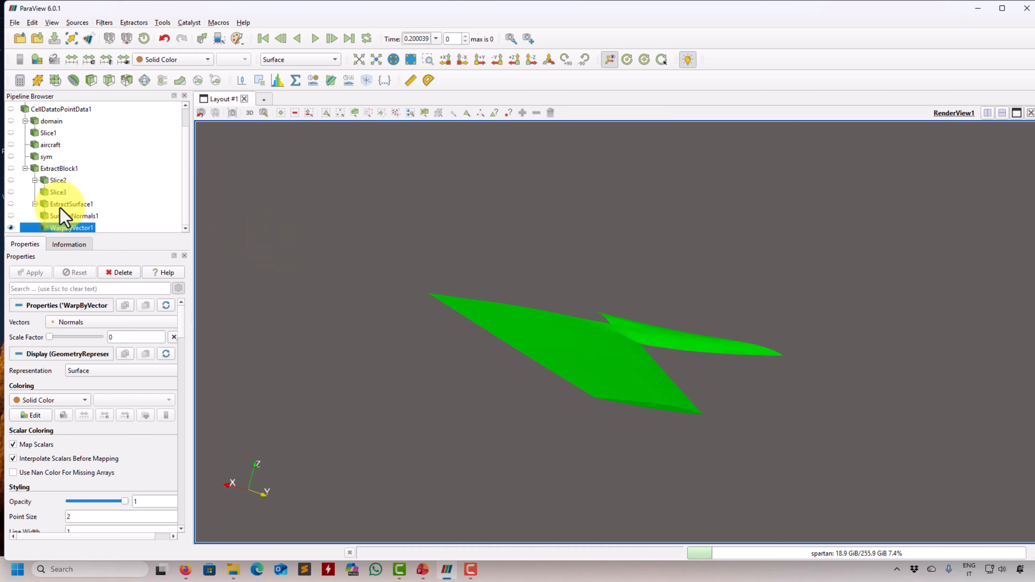
Show Slice3 briefly together with the warped wing surface to inspect it, and hide it again
click(10, 192)
drag(422, 268, 459, 335)
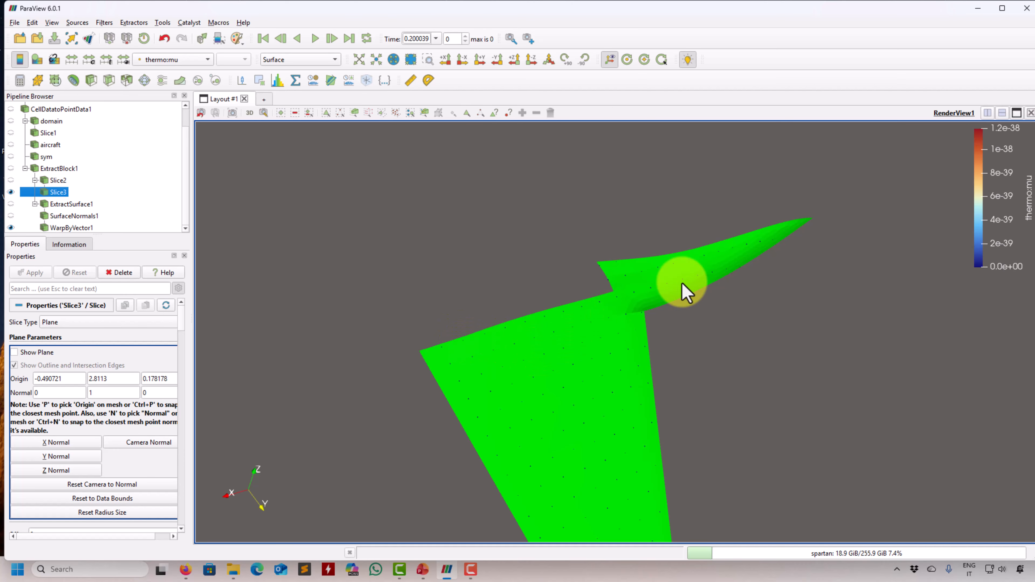
click(10, 192)
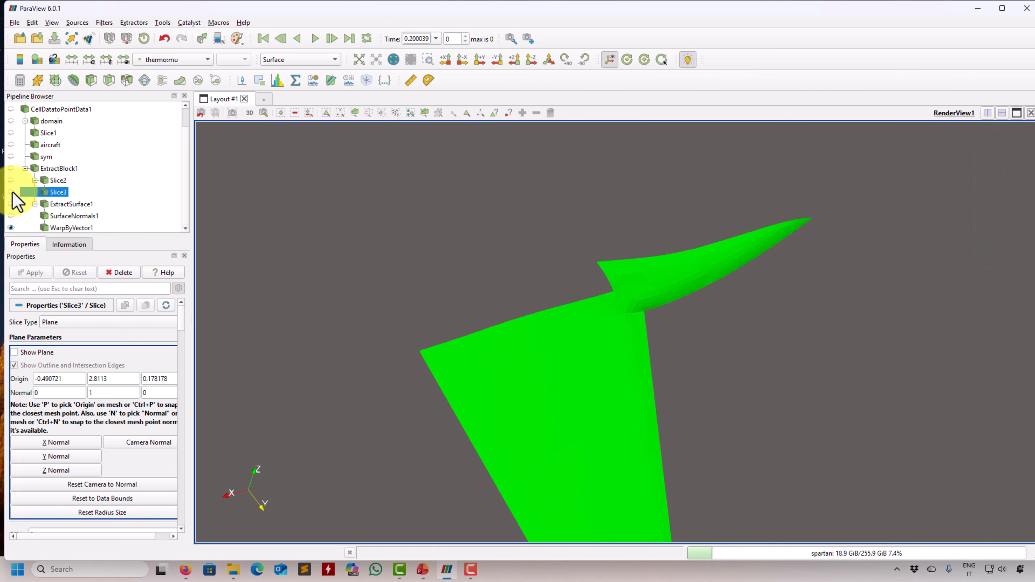
drag(286, 238, 277, 223)
click(103, 24)
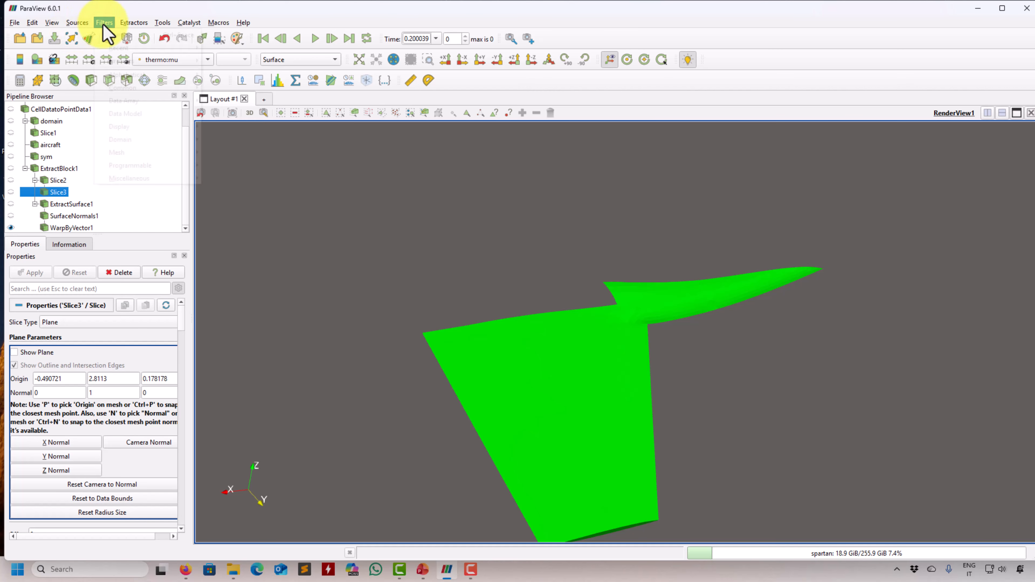
click(110, 31)
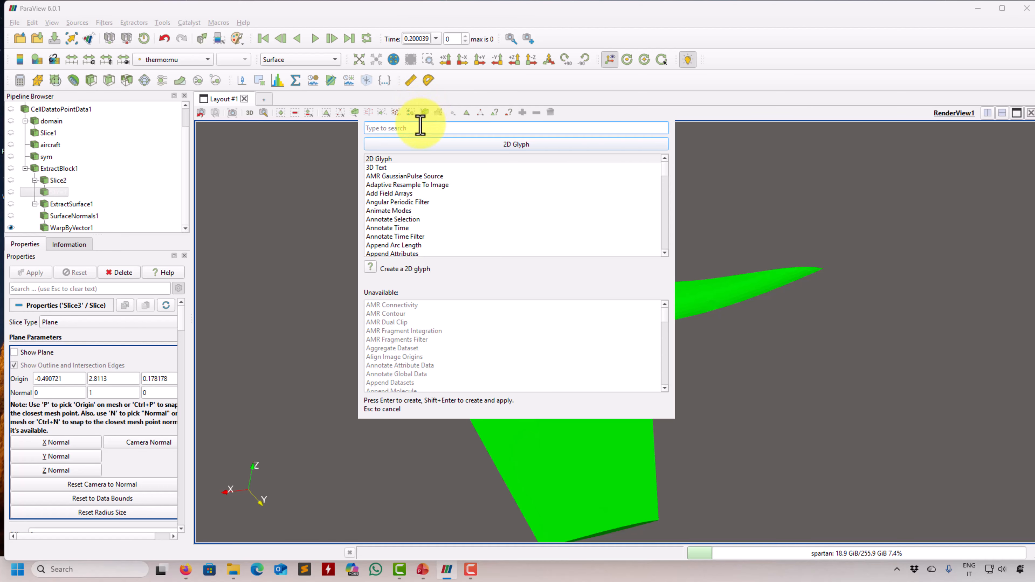
text(mask)
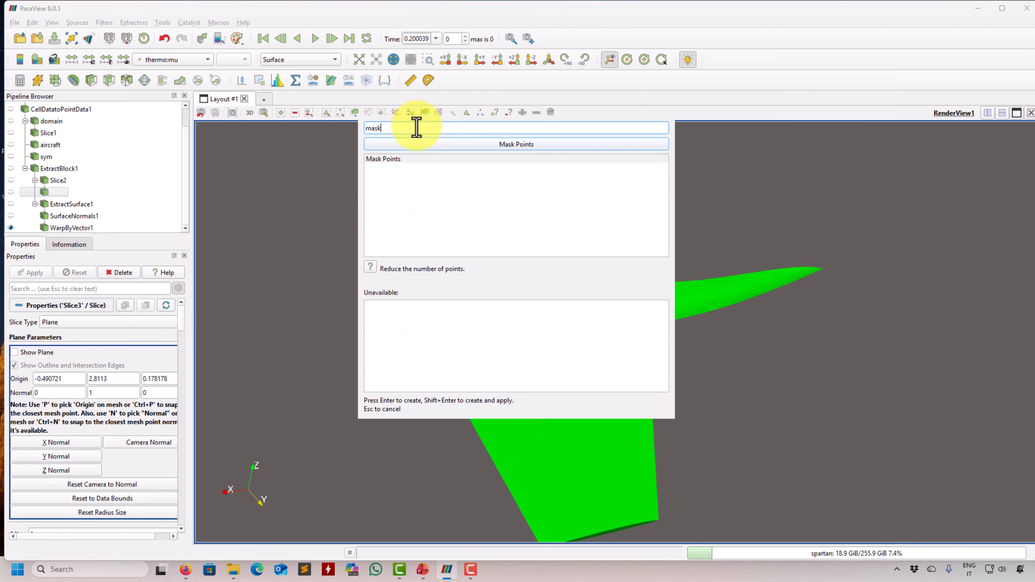
click(387, 160)
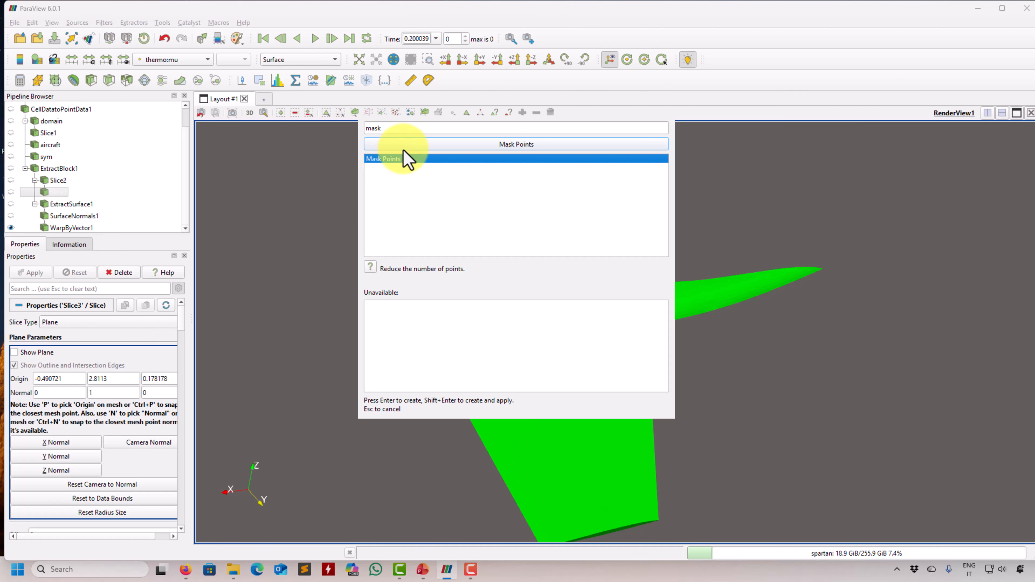
double_click(408, 157)
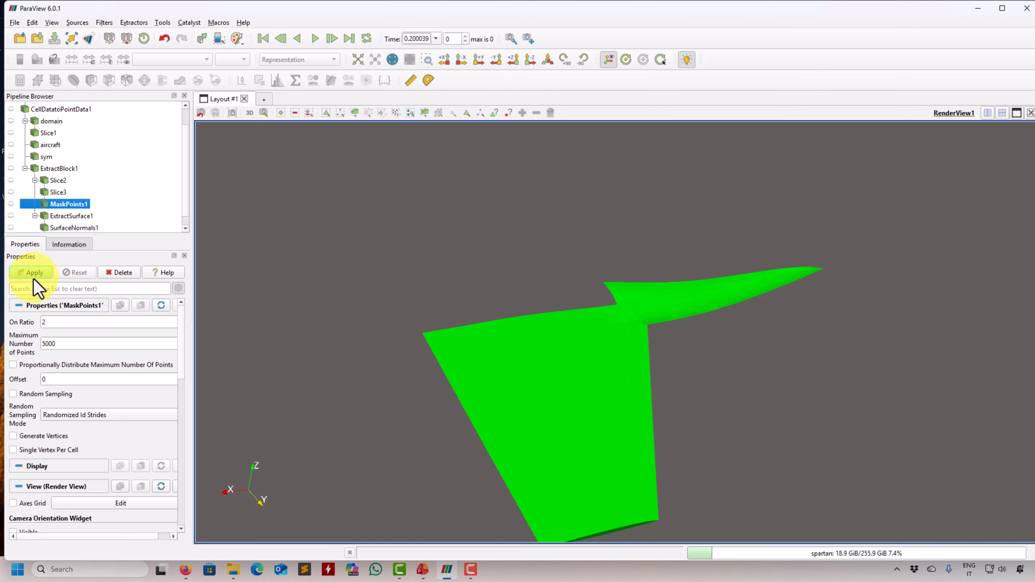
click(38, 273)
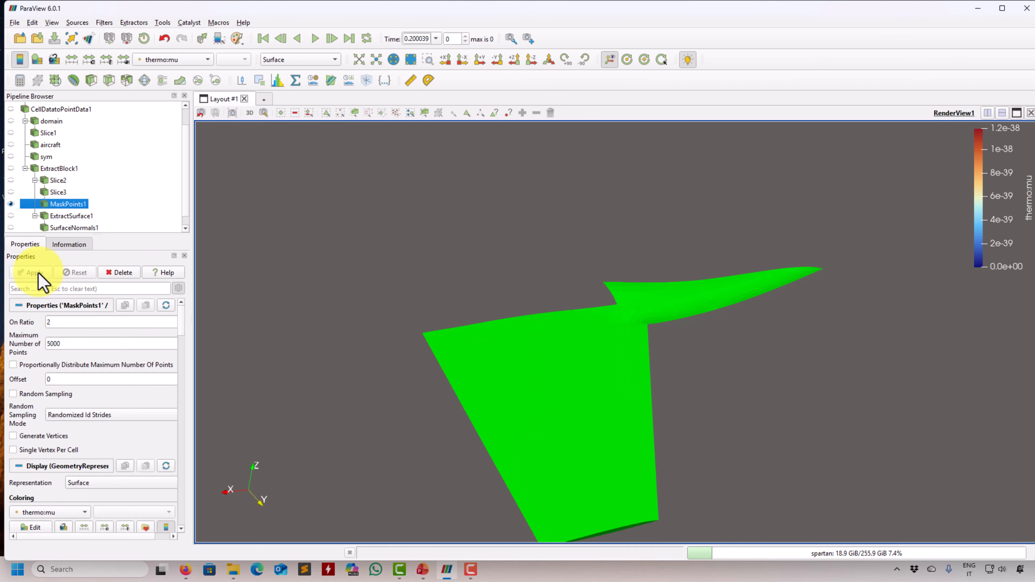
scroll(179, 216, down, 1)
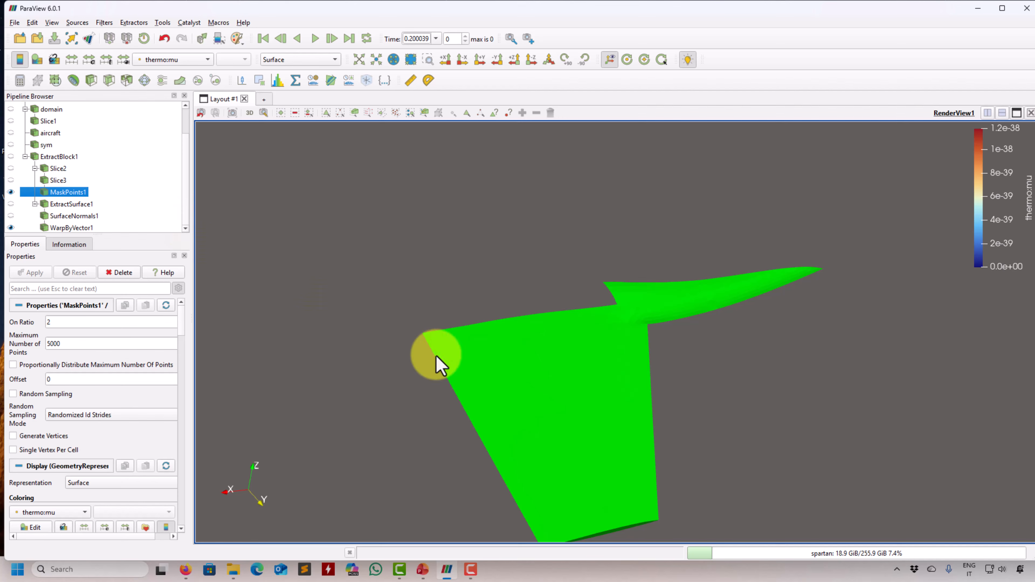
drag(434, 363, 413, 339)
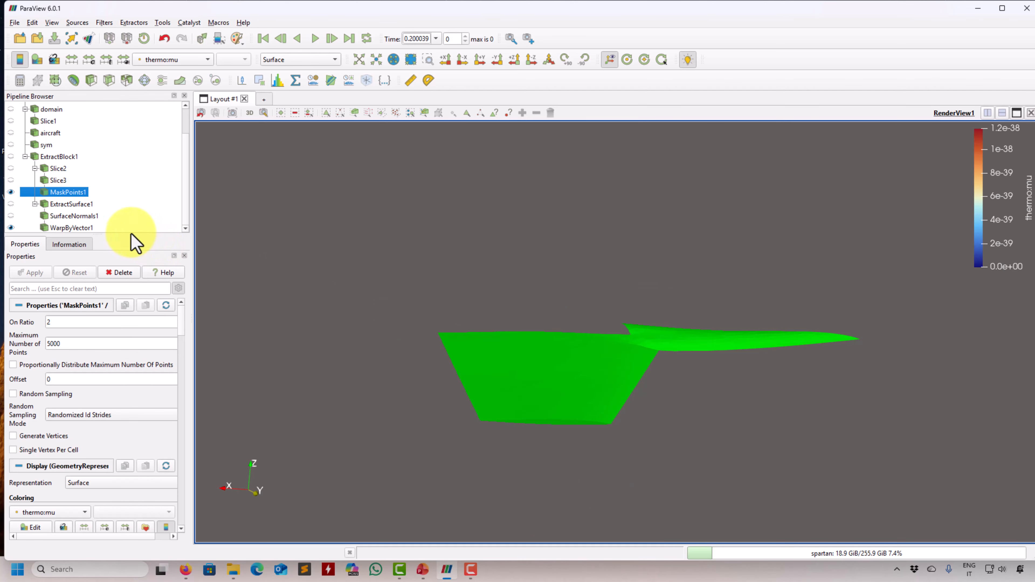
click(122, 272)
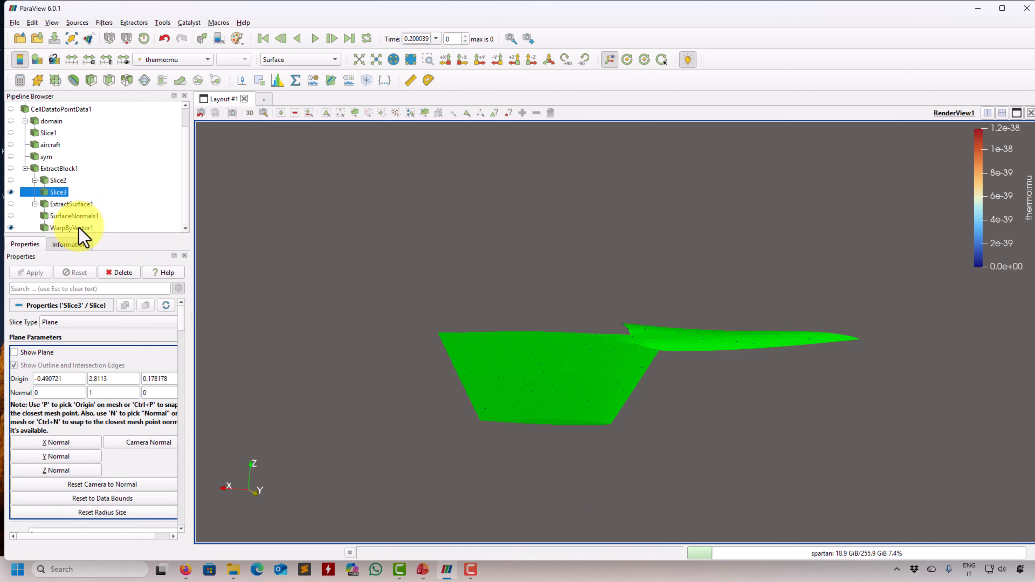
Add and apply a Mask Points filter on WarpByVector1, and hide Slice3 so only the masked points are displayed
click(96, 228)
click(105, 23)
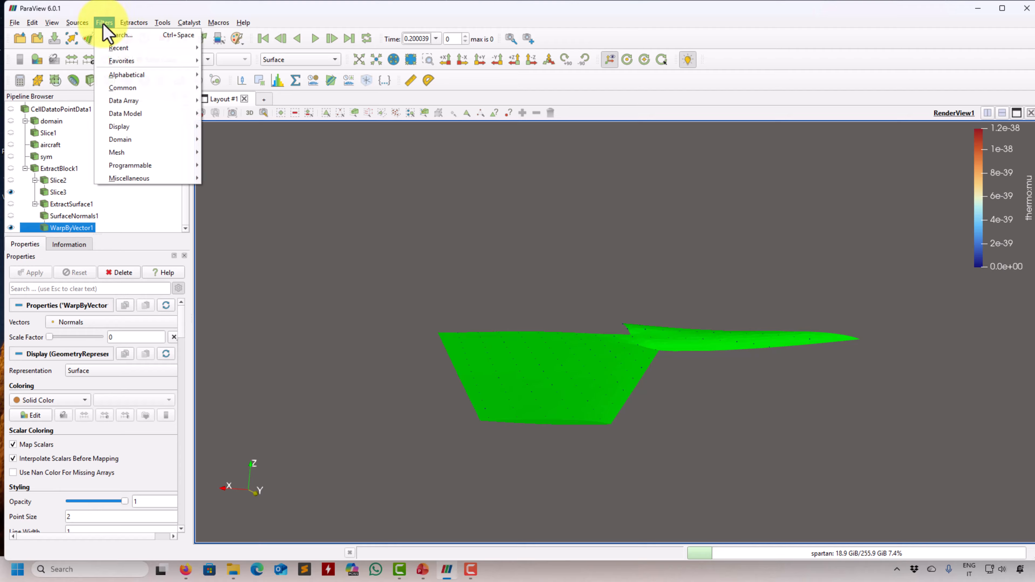
mouse_move(134, 47)
click(229, 49)
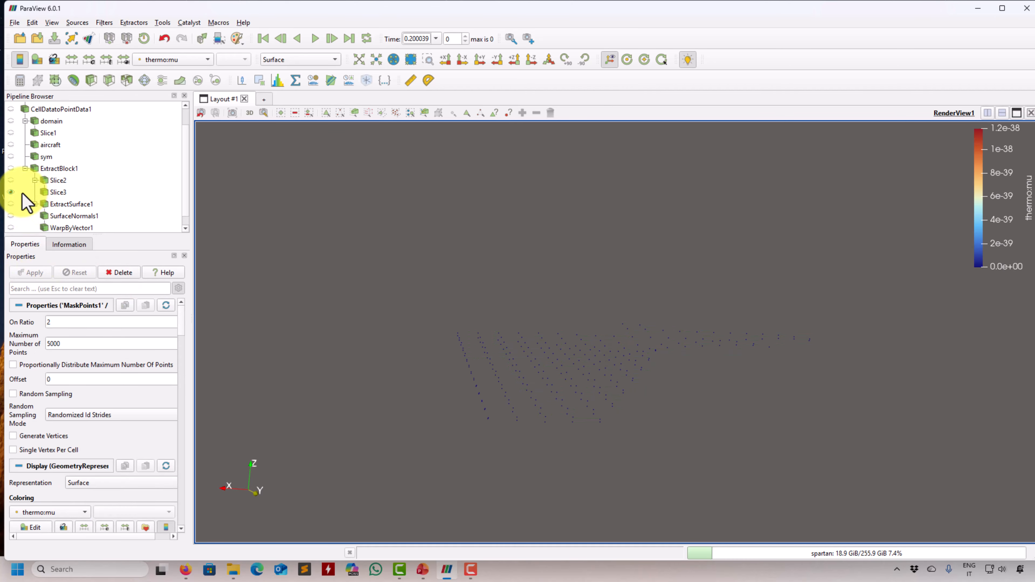
scroll(41, 196, down, 1)
click(11, 180)
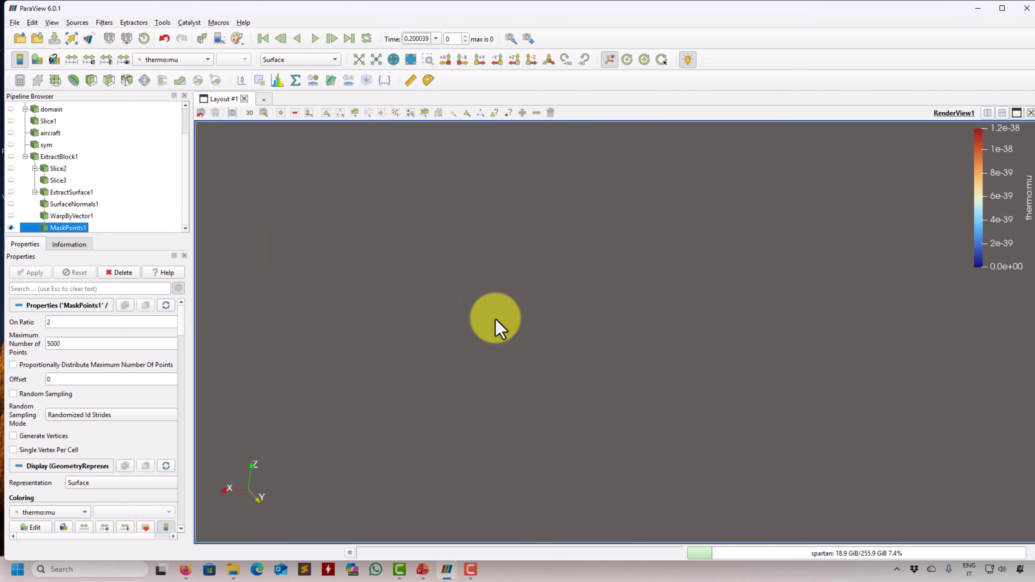
Enable Generate Vertices and Single Vertex Per Cell for the masked points, apply, and inspect the resulting point cloud
scroll(184, 333, down, 3)
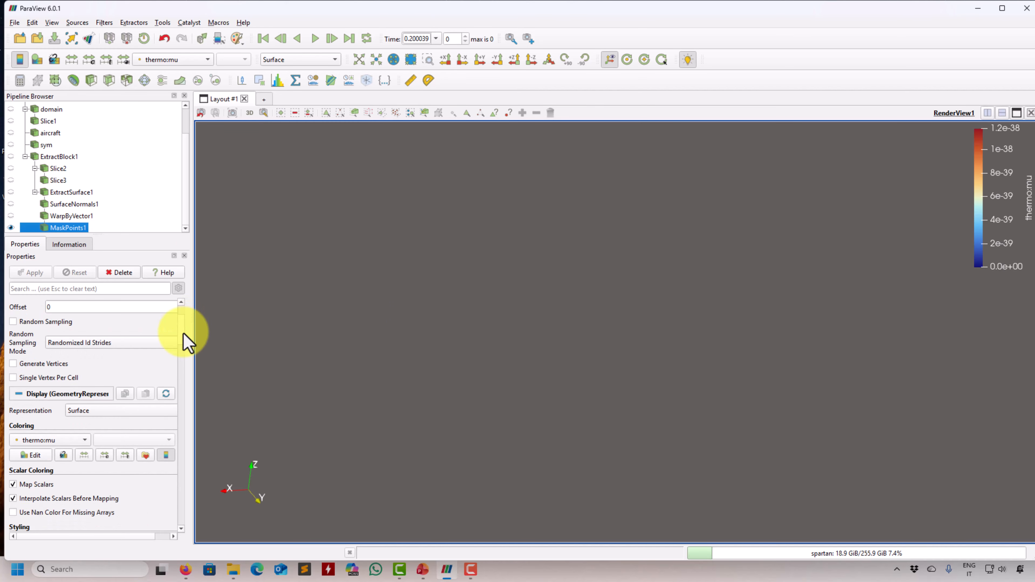
scroll(185, 334, up, 3)
click(49, 436)
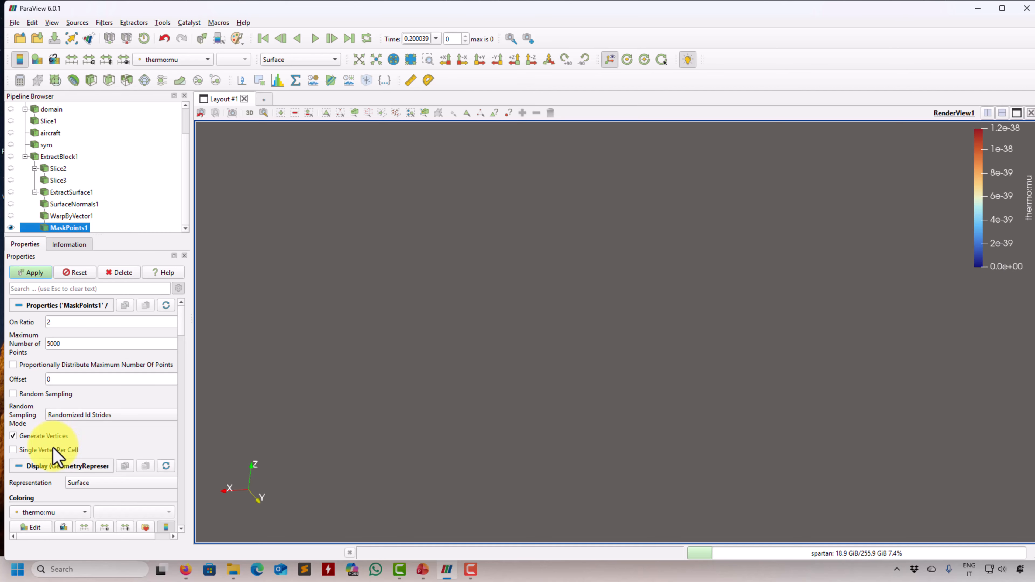
click(56, 450)
click(40, 273)
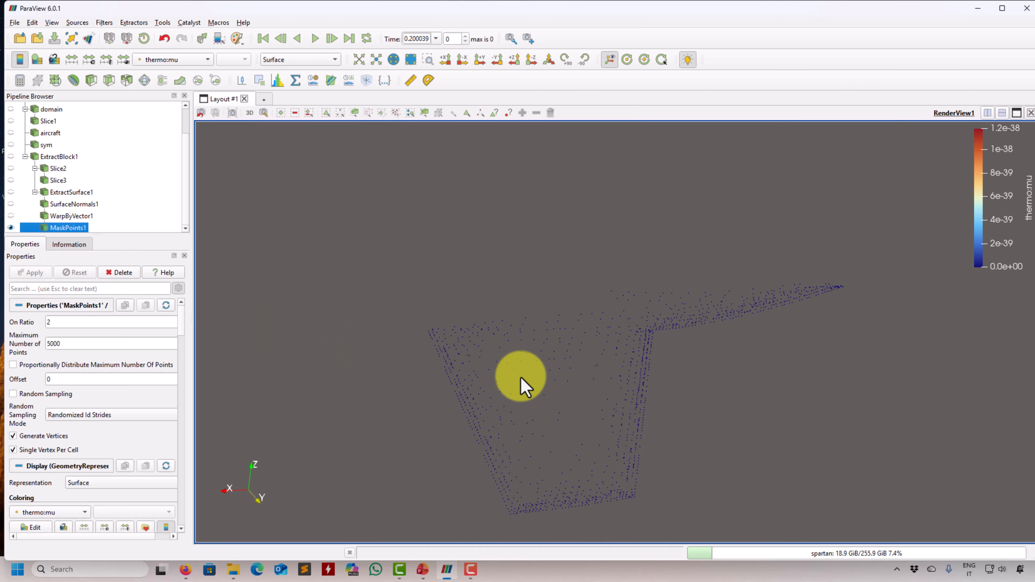
drag(521, 377, 549, 388)
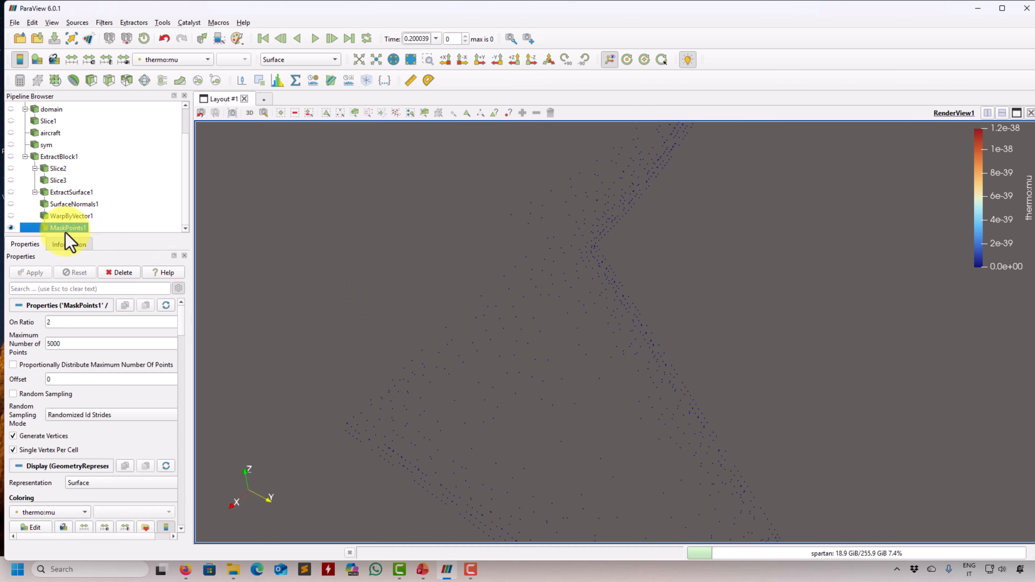
Show WarpByVector1 as Surface With Edges to compare its mesh with the masked points, and hide it again
click(11, 216)
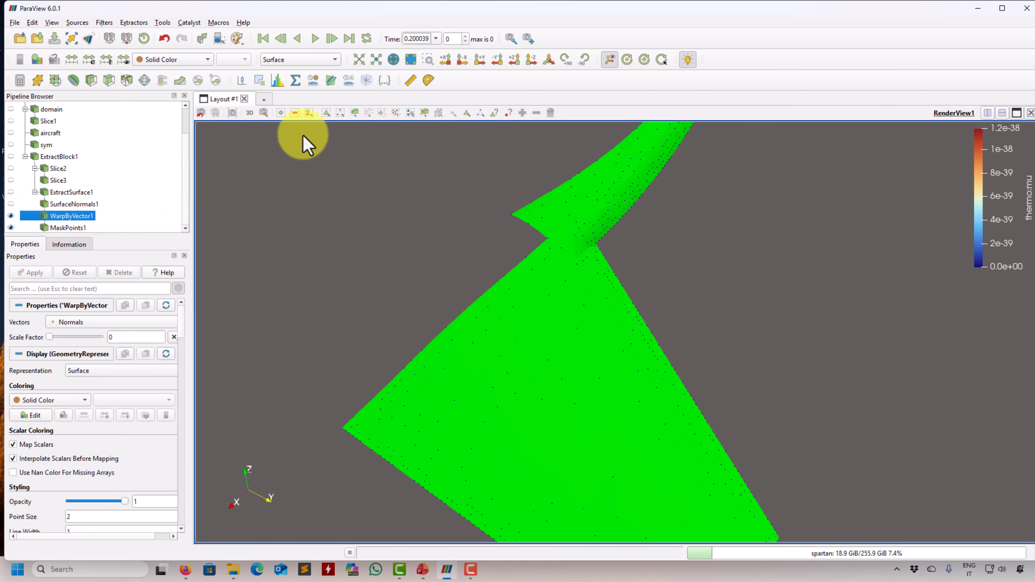
click(322, 59)
click(308, 98)
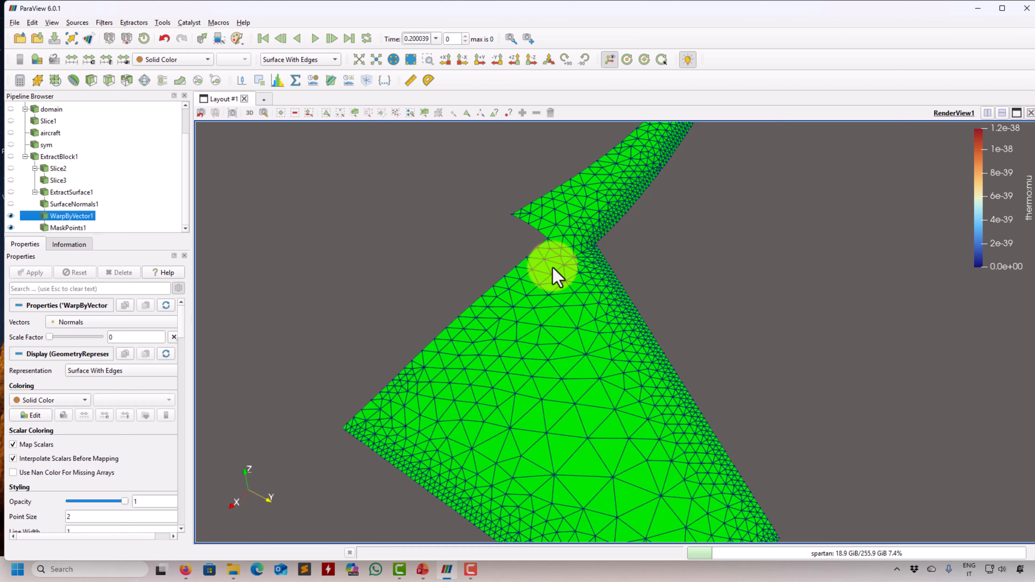
middle_drag(549, 439, 481, 401)
scroll(481, 402, up, 2)
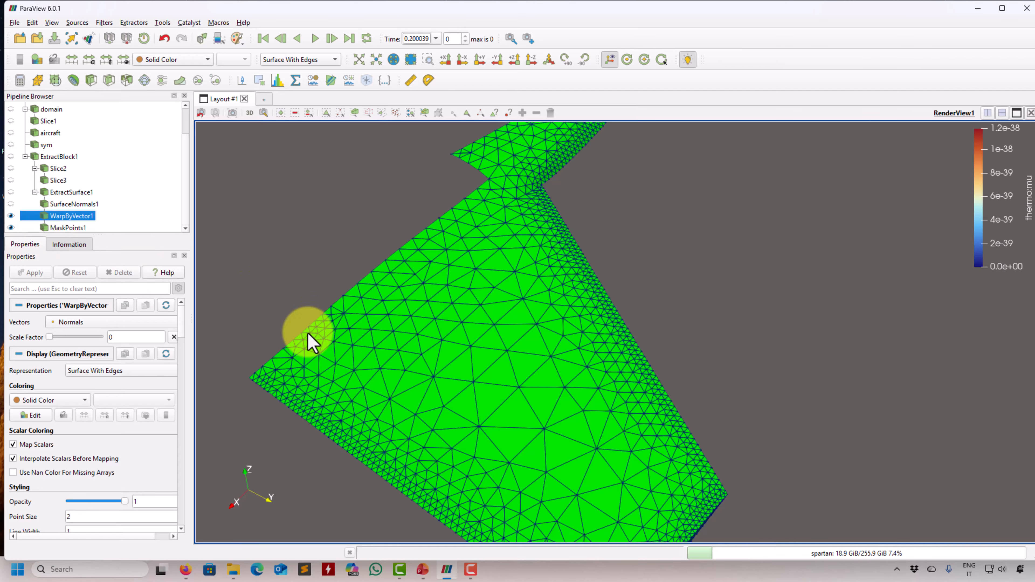
click(11, 216)
drag(348, 340, 427, 369)
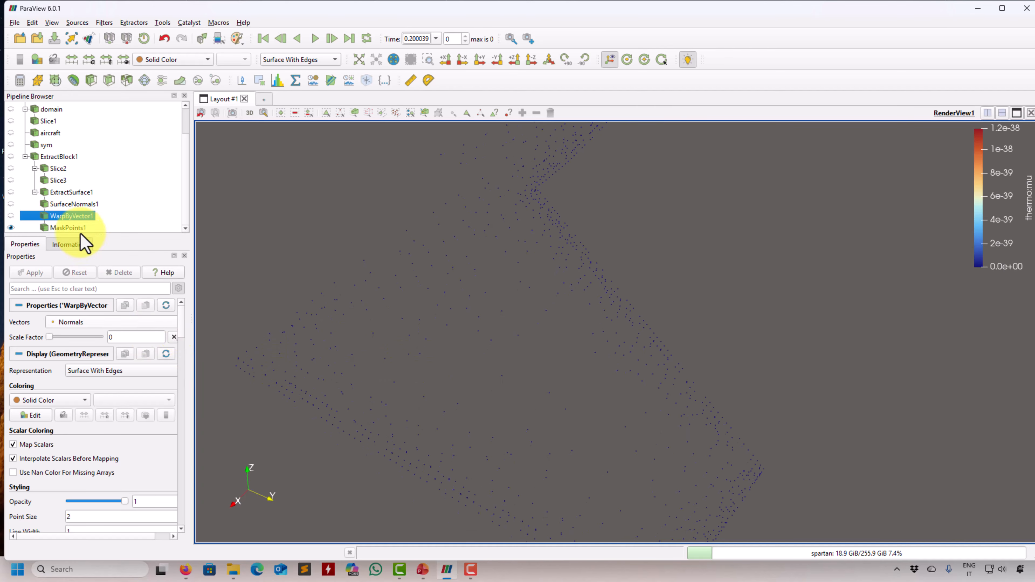
Set the On Ratio of MaskPoints1 to 0 and apply it
click(69, 227)
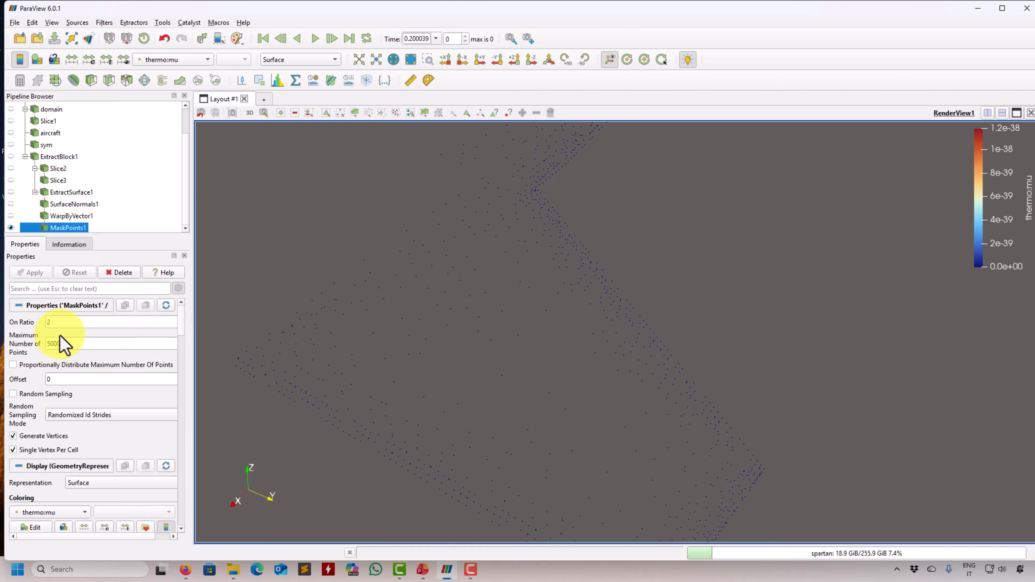
double_click(46, 343)
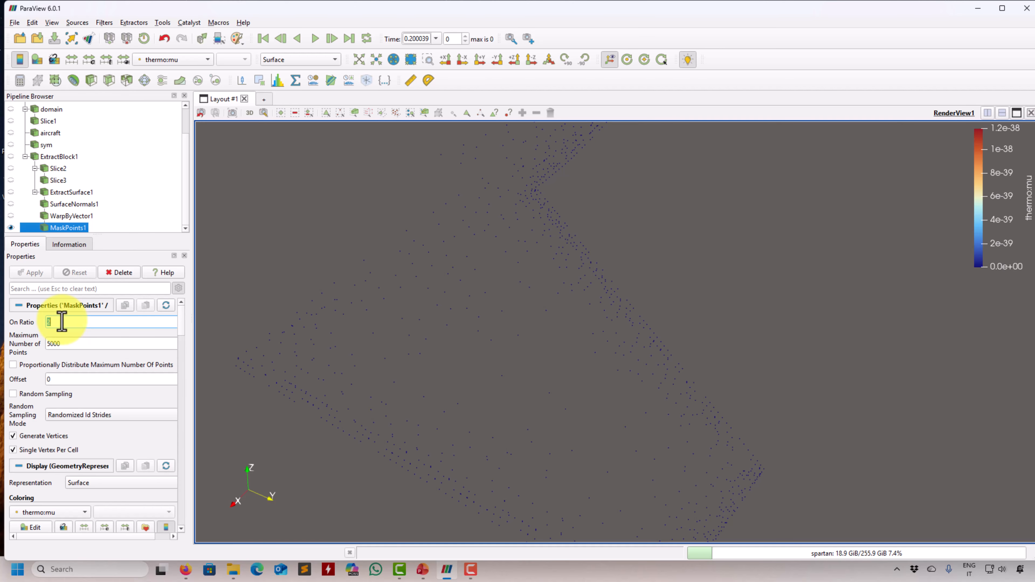
click(61, 322)
text(0)
click(28, 272)
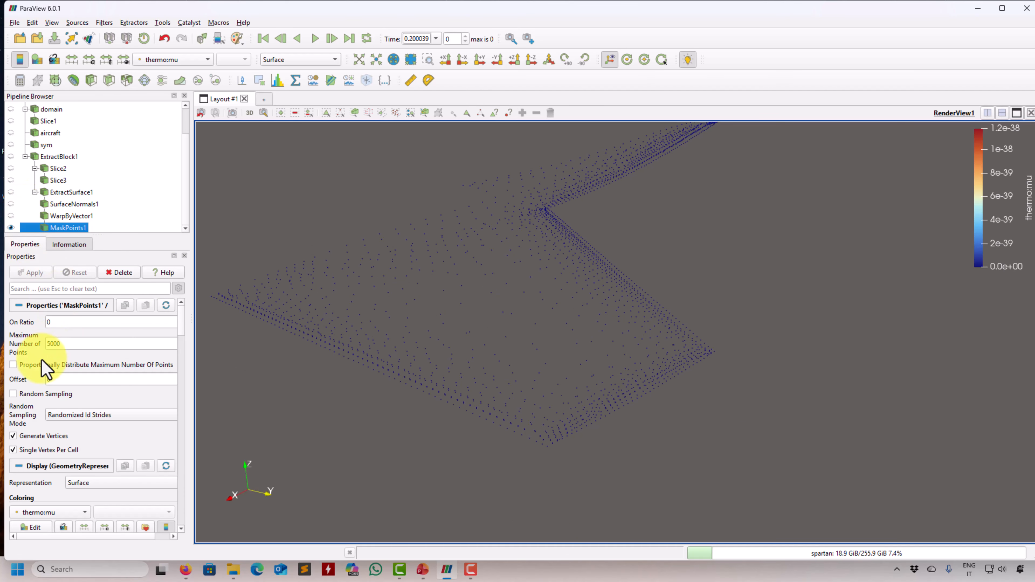
Enable Random Sampling for MaskPoints1 with the Randomized Id Strides mode, apply it, and inspect the points
click(75, 416)
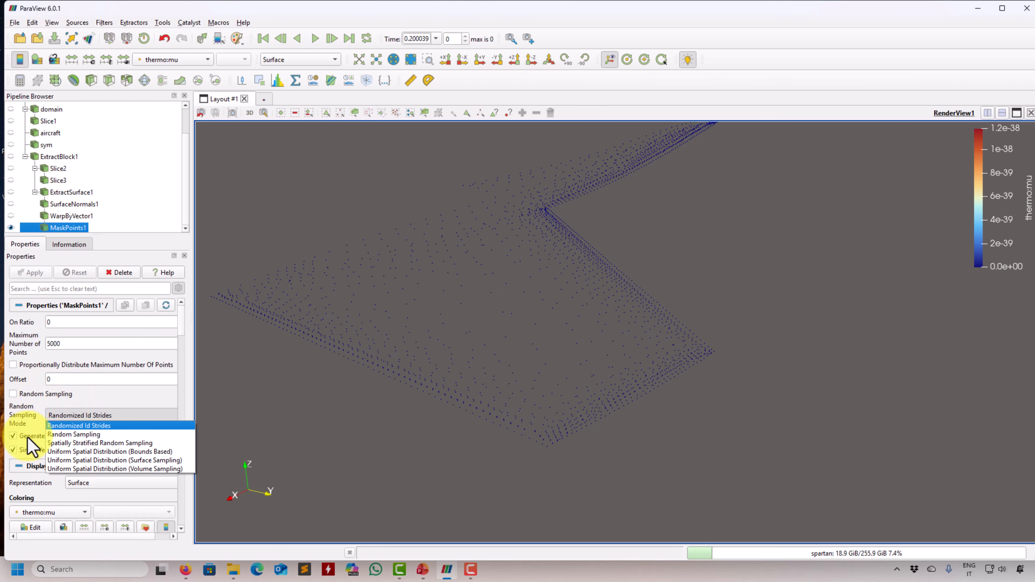
click(34, 394)
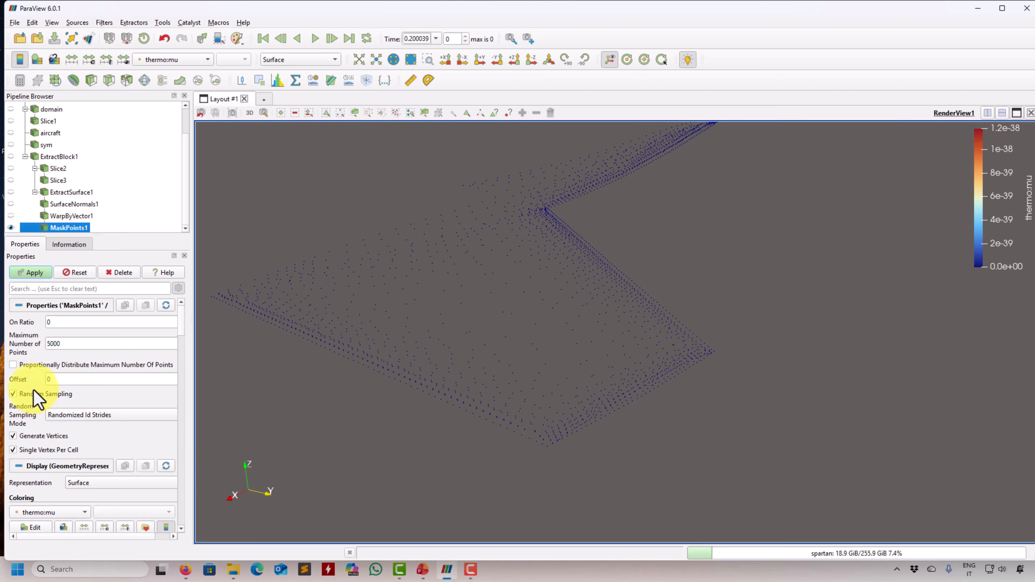
click(48, 278)
drag(430, 301, 493, 328)
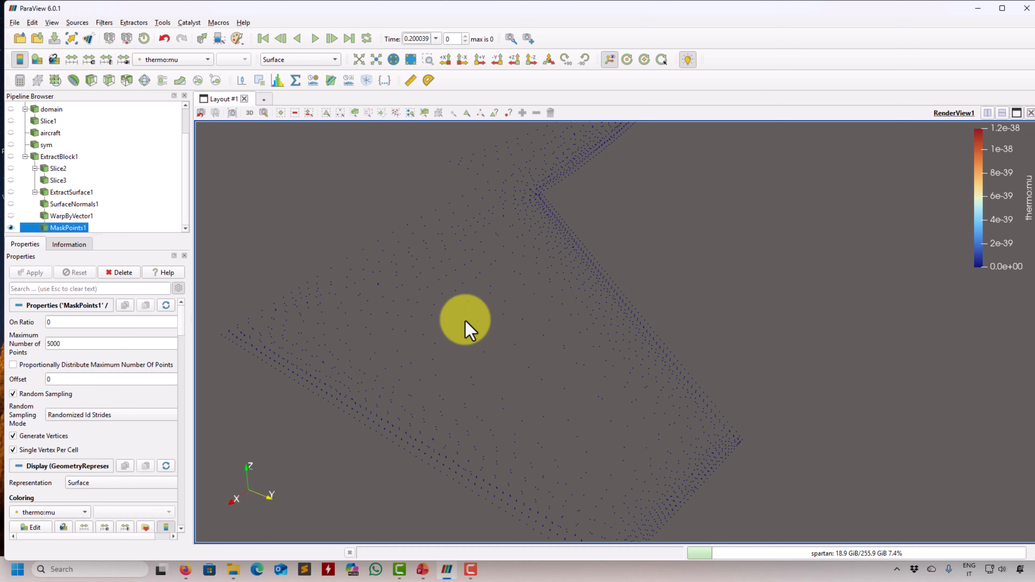
Show Slice3 and the warped wing mesh to compare them with the mask, and return to displaying only MaskPoints1
click(12, 180)
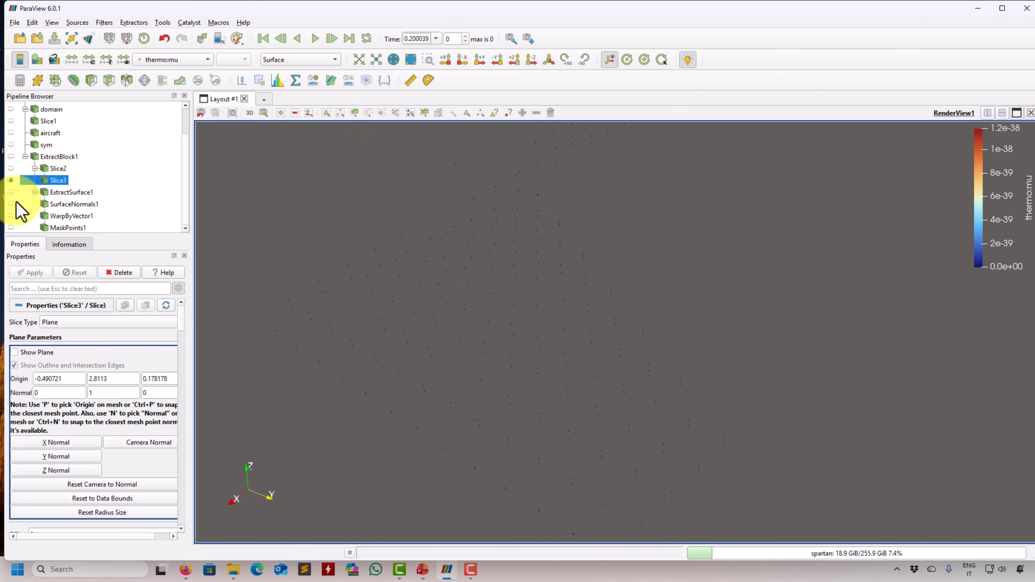
click(11, 216)
drag(568, 324, 528, 256)
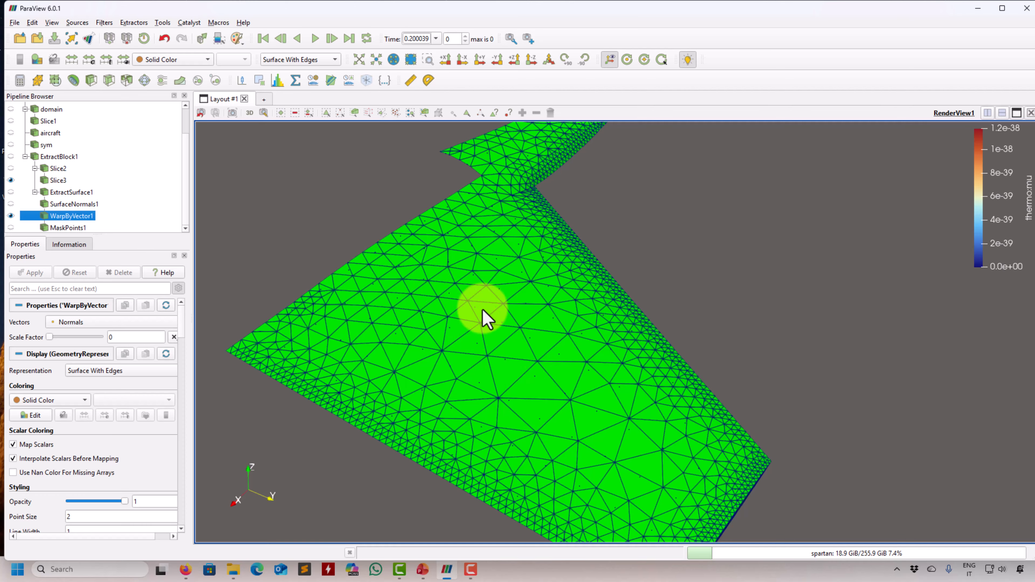
click(69, 227)
click(11, 180)
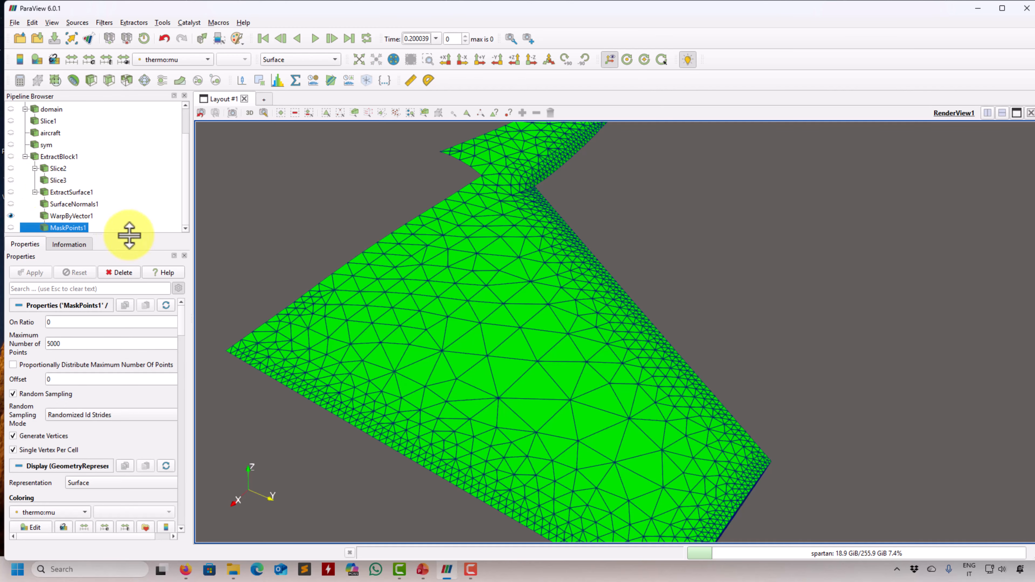
click(11, 215)
click(11, 228)
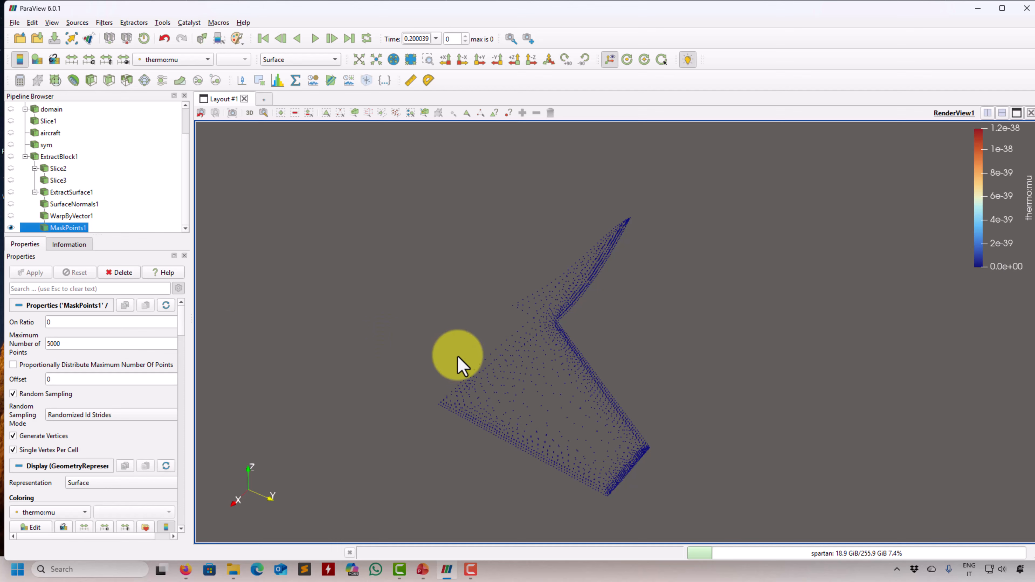
Reduce the maximum number of points of MaskPoints1 to 500 and finally to 100, applying each value
double_click(73, 324)
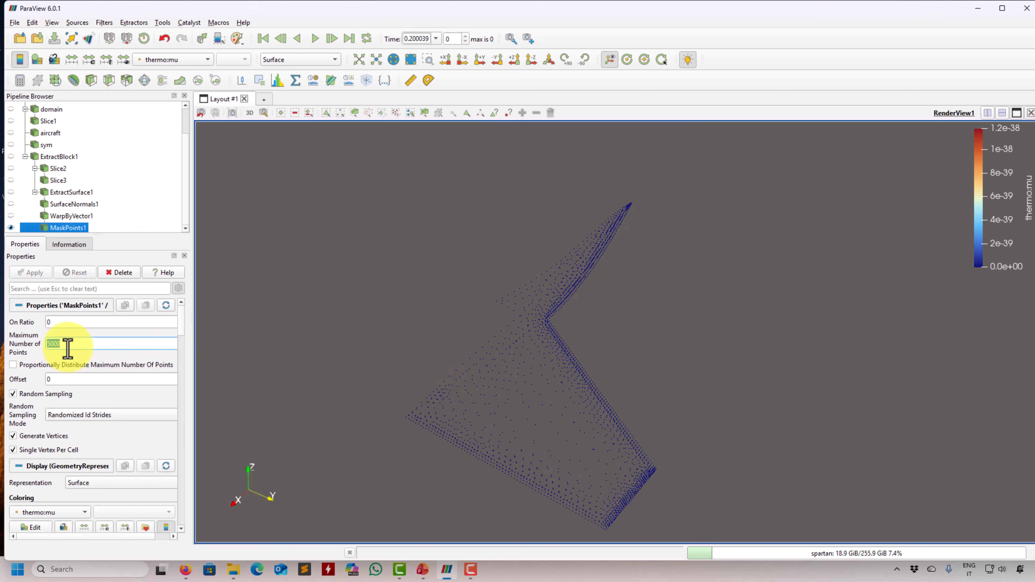
text(50)
click(37, 273)
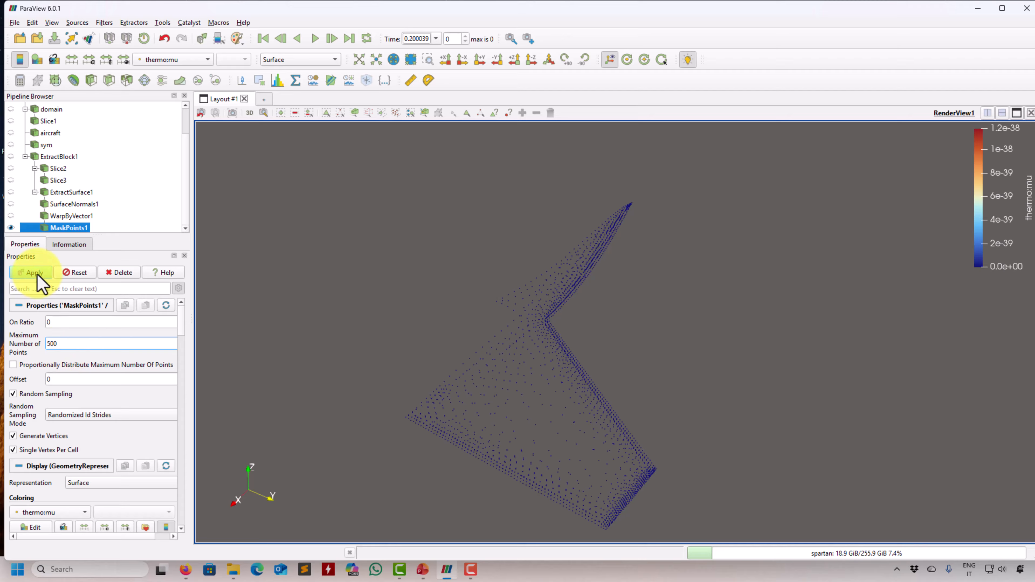
drag(587, 412, 372, 374)
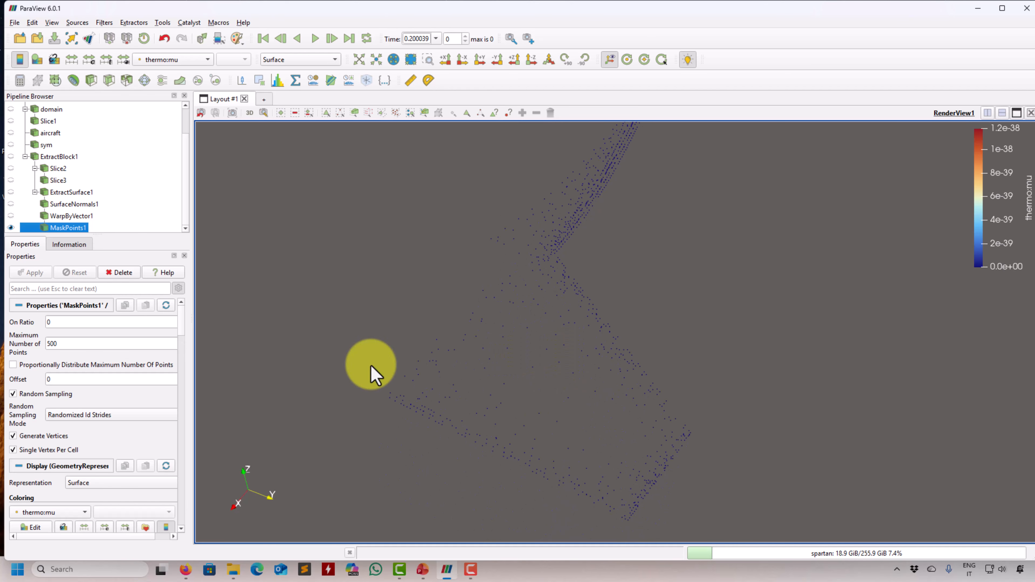
text(1)
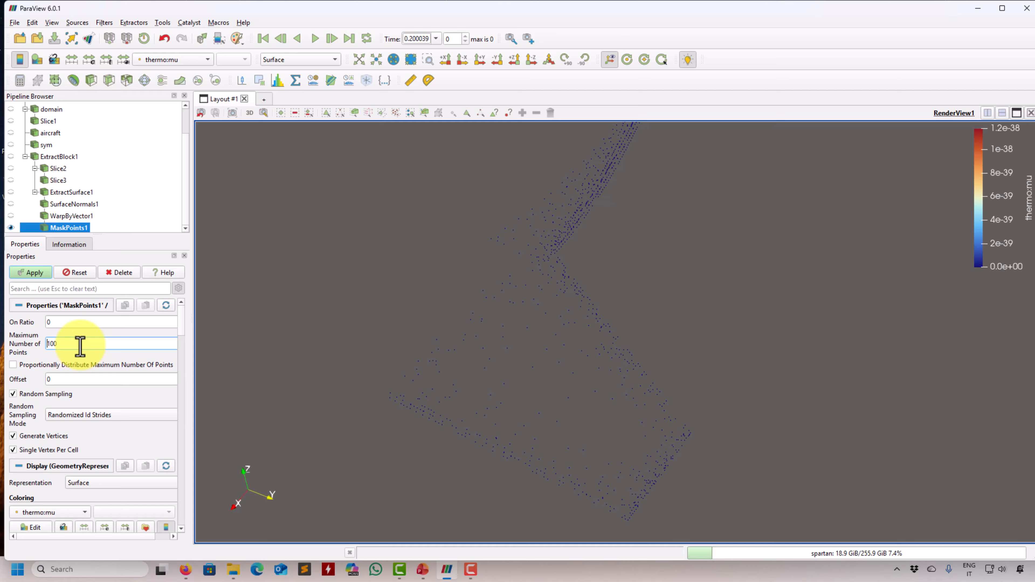
click(41, 272)
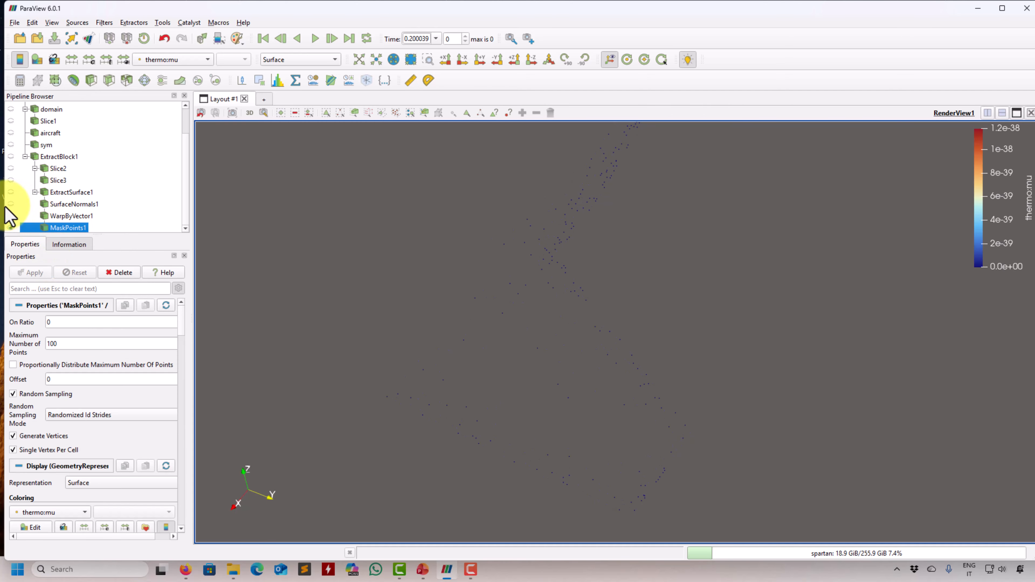
Show WarpByVector1 together with the masked points in the render view
click(296, 59)
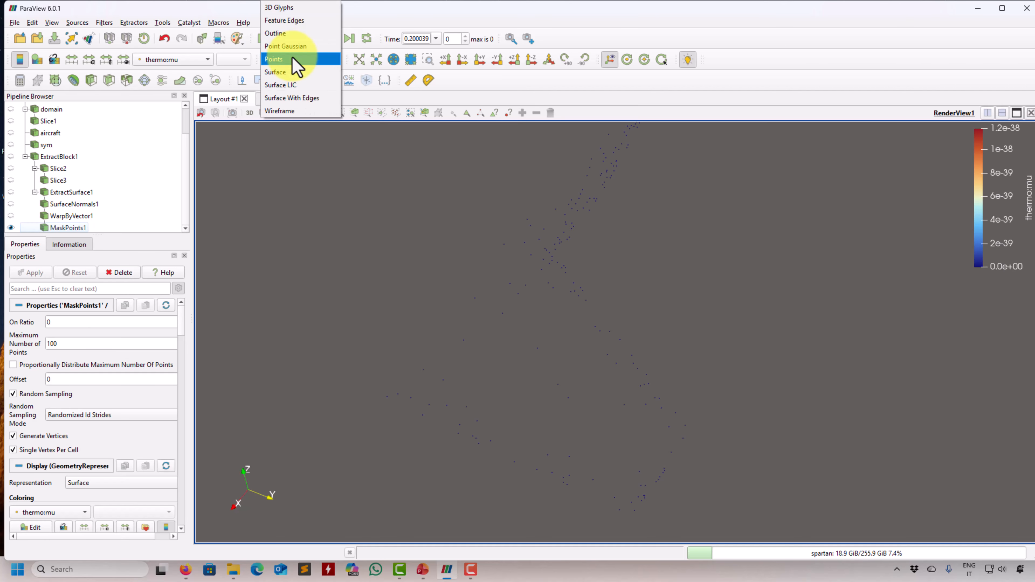
click(11, 218)
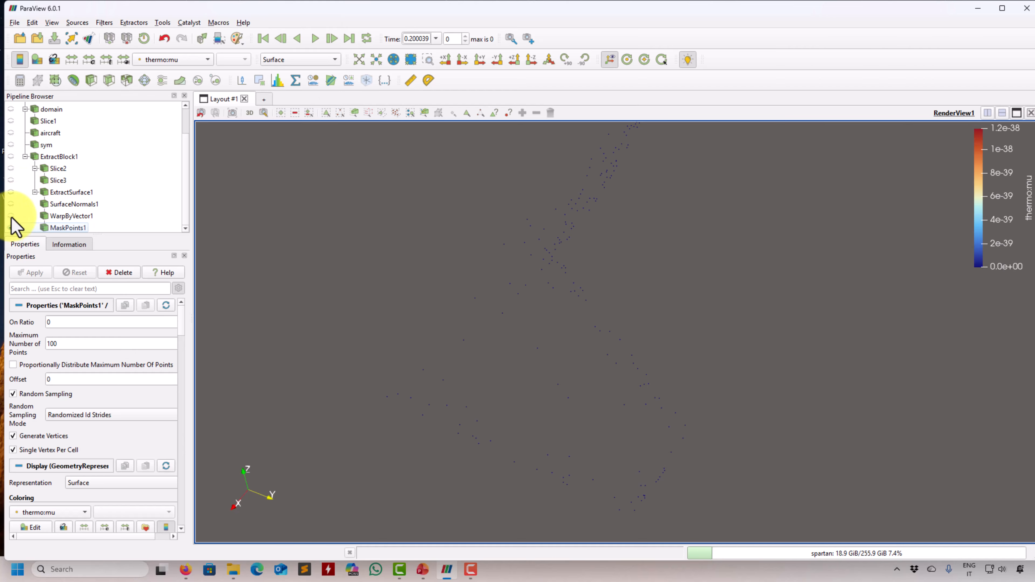
scroll(527, 335, up, 2)
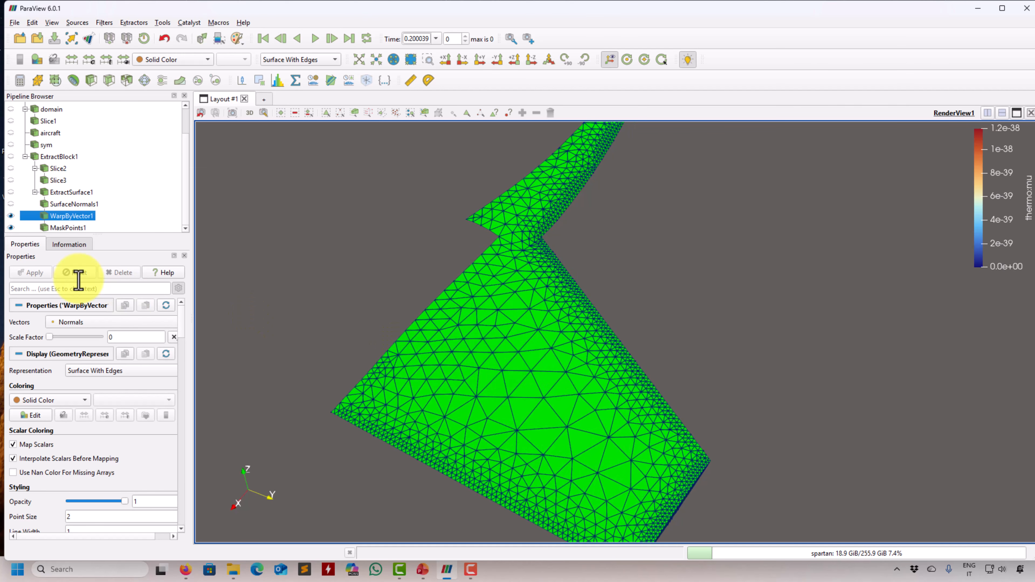
Add a Glyph filter to MaskPoints1 with Sphere glyphs of radius 0.1, no orientation array and no scale array, and apply it
click(75, 230)
click(145, 80)
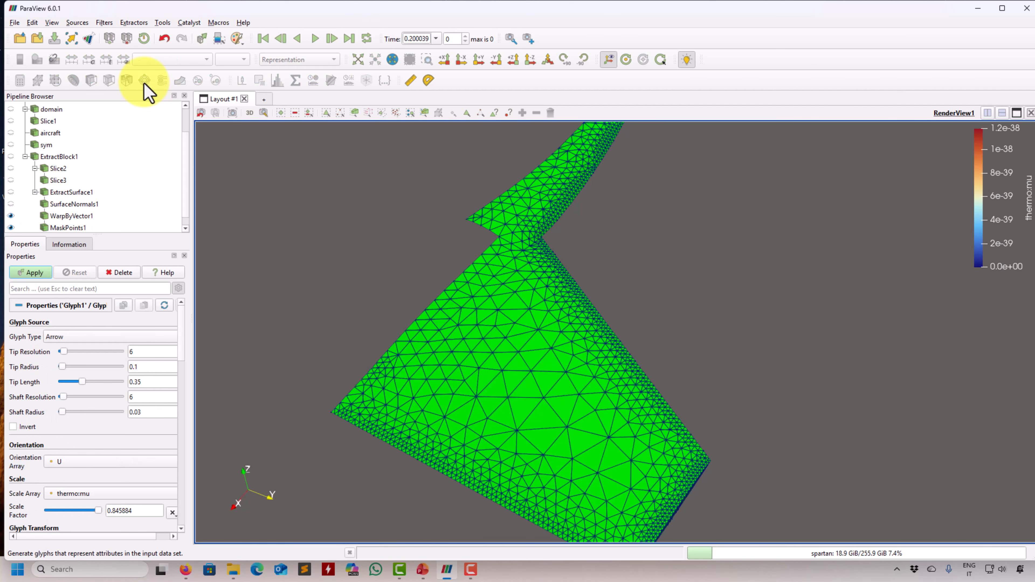
click(131, 337)
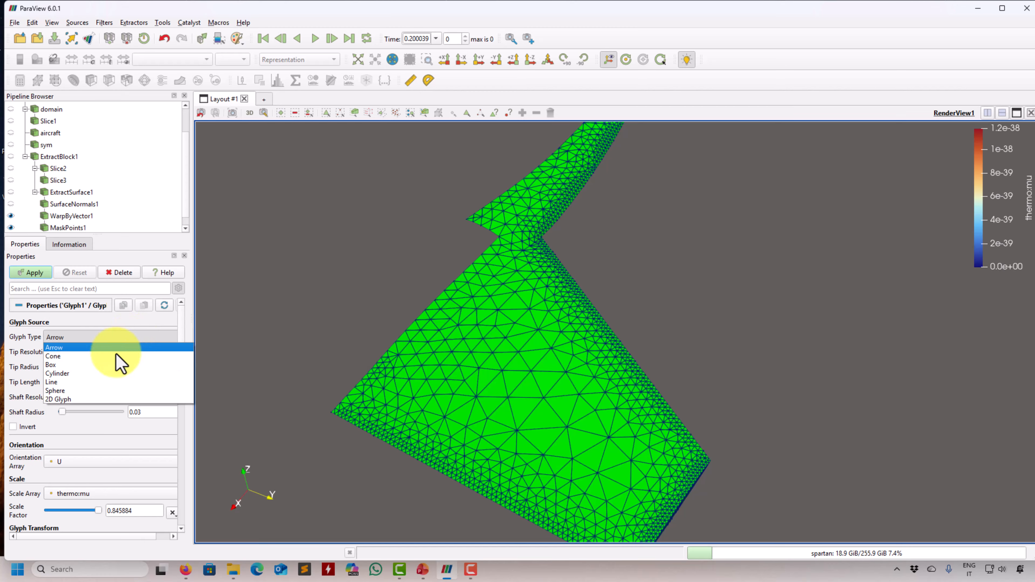
click(94, 392)
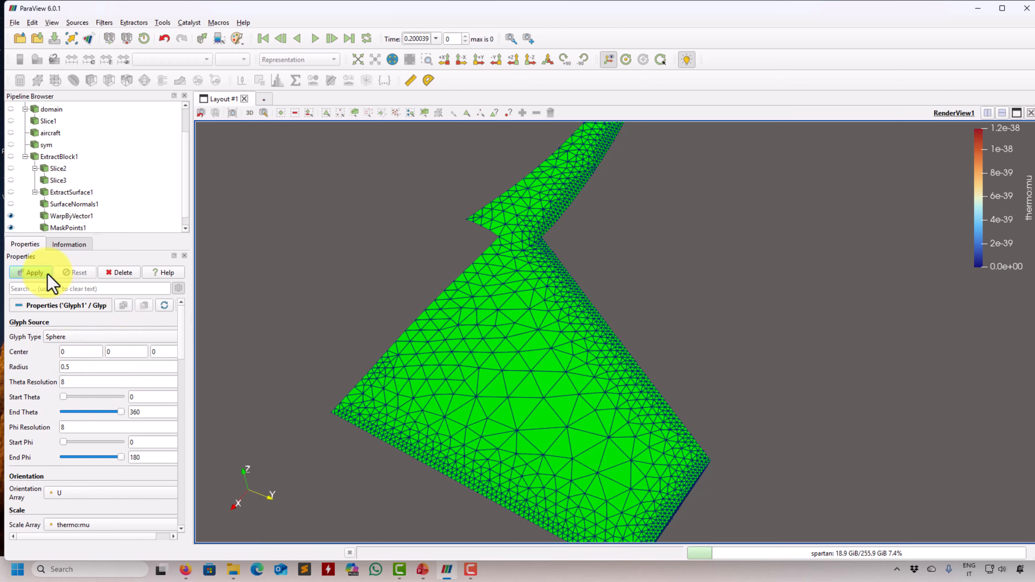
click(78, 372)
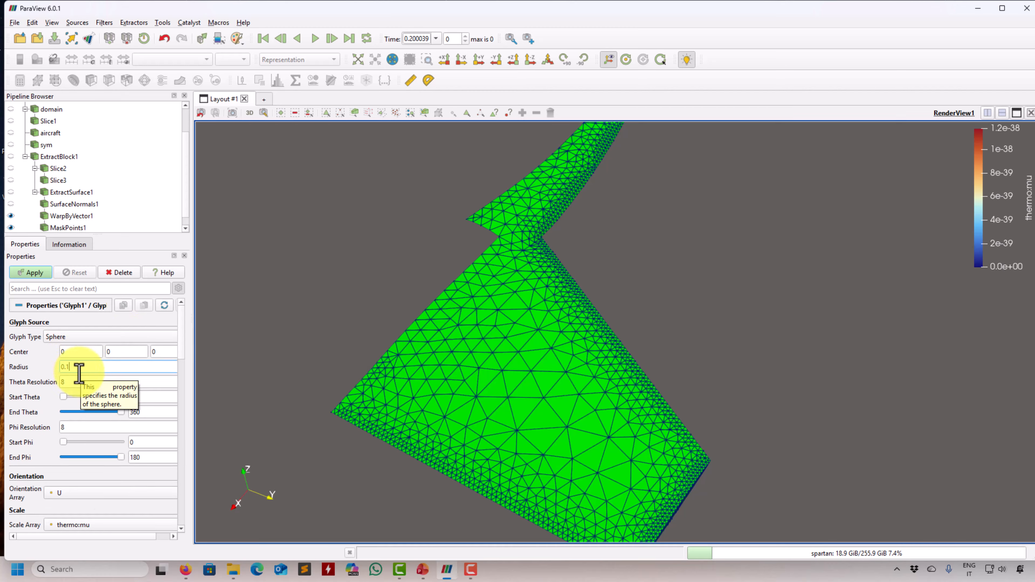
click(95, 494)
click(82, 480)
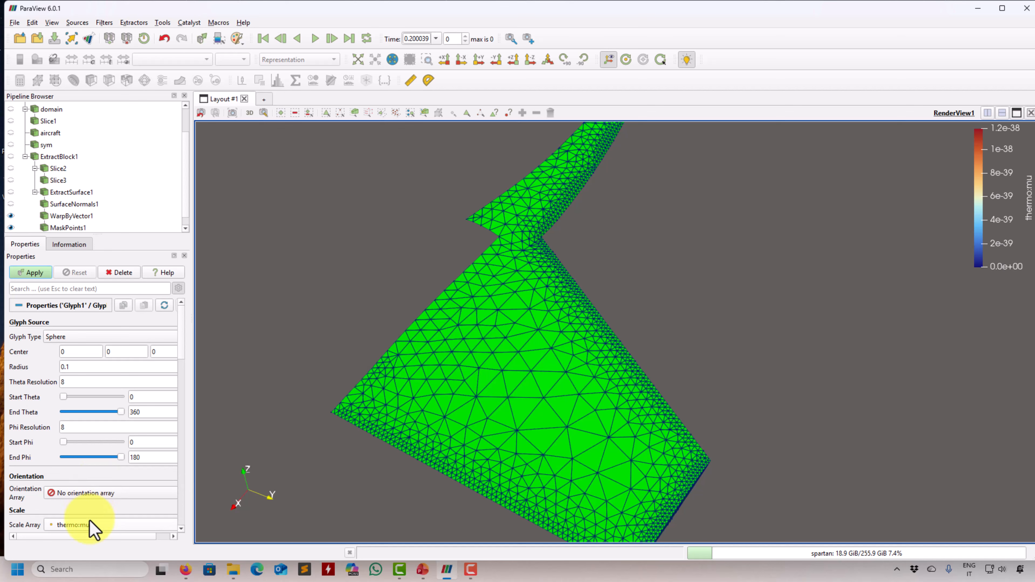
click(90, 524)
click(80, 433)
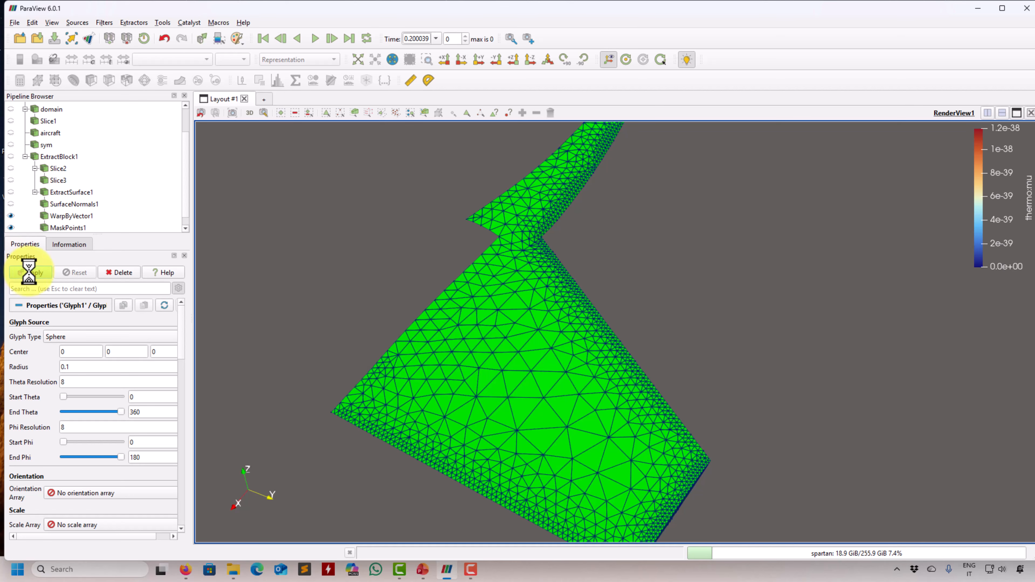
Set the scale factor of the sphere glyphs to 1 and apply it
drag(181, 319, 180, 332)
triple_click(146, 416)
text(1)
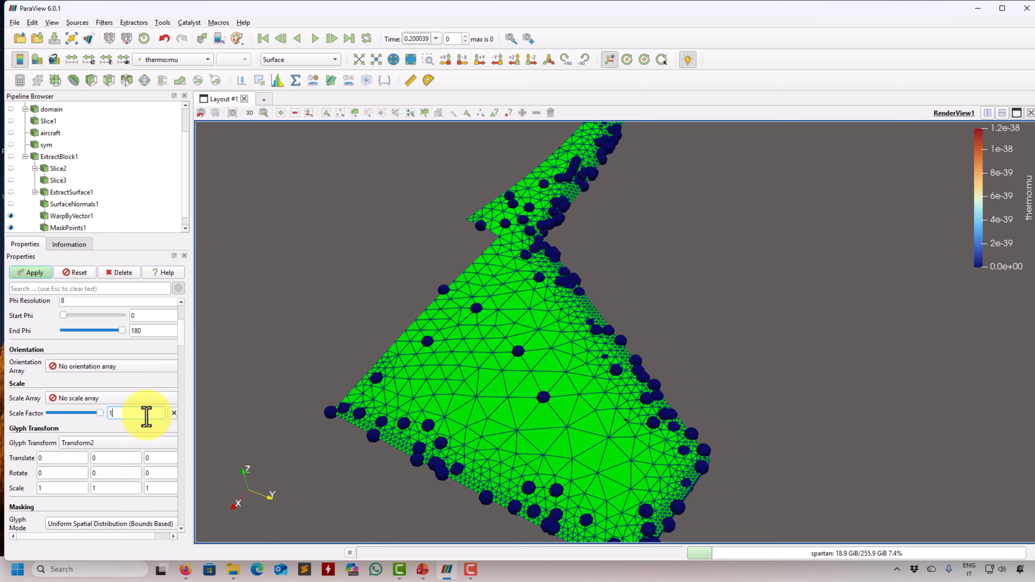
click(38, 274)
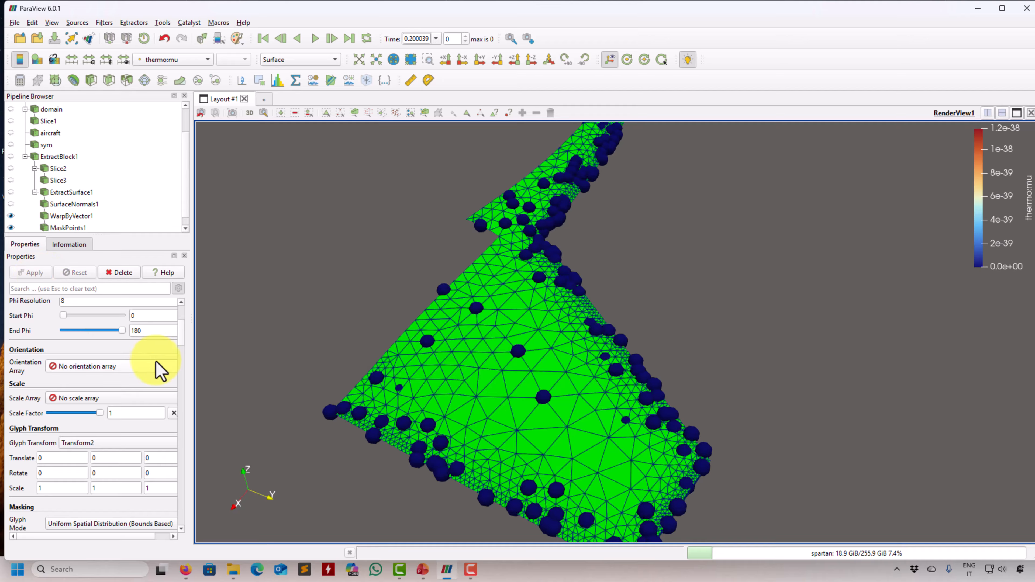
Set the sphere glyph radius to 0.02 and finally to 0.04, applying each value, and inspect the spheres on the wing
scroll(183, 343, up, 5)
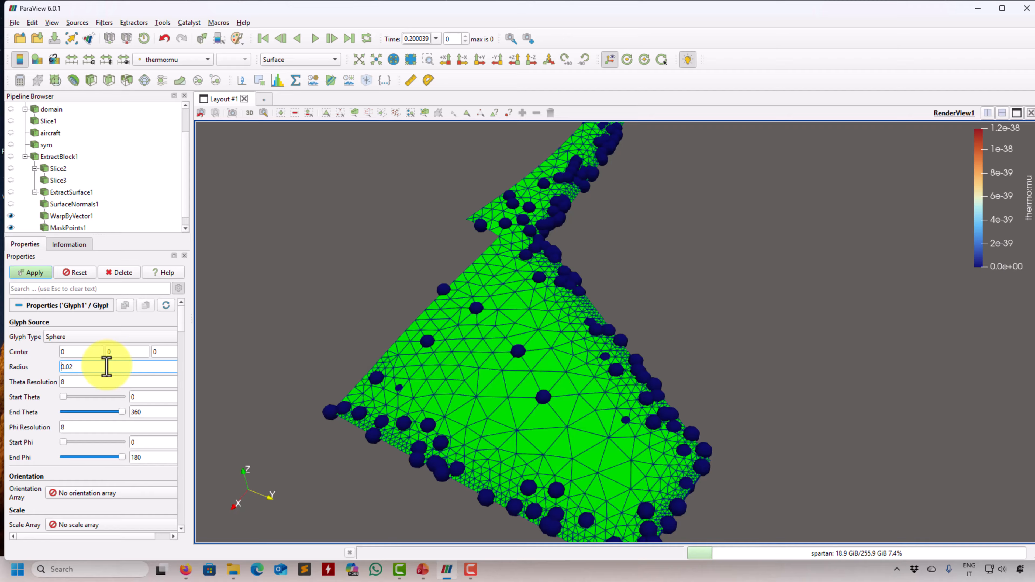
click(34, 273)
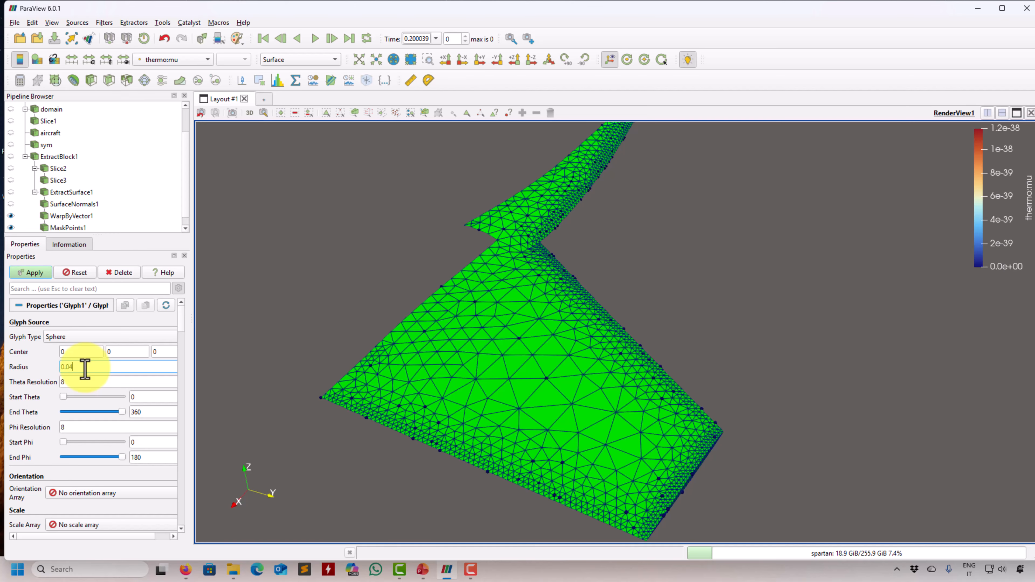
click(25, 272)
drag(426, 396, 542, 412)
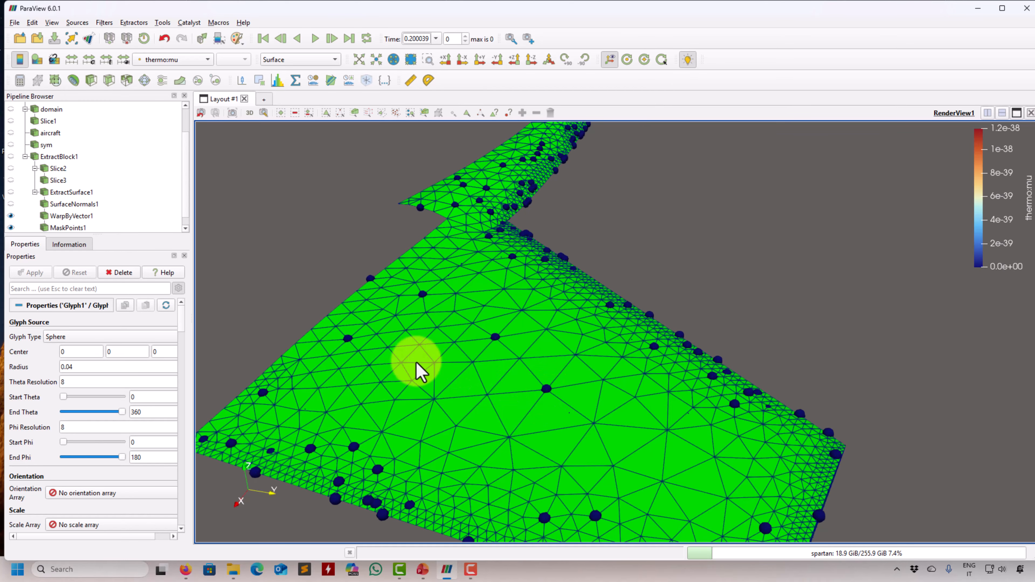
Set the maximum number of points of MaskPoints1 to 1000 and apply it
scroll(53, 172, down, 1)
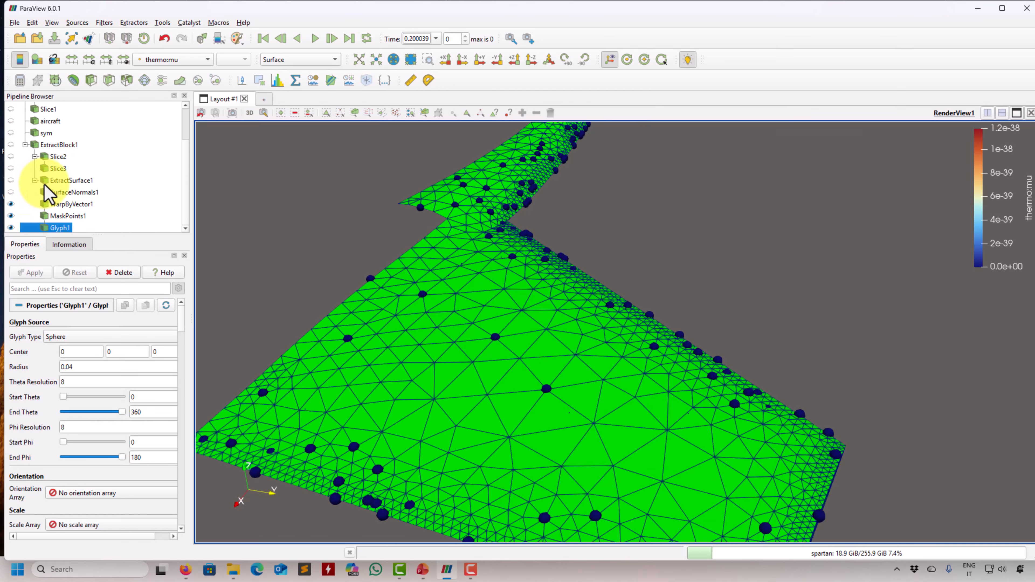
click(67, 216)
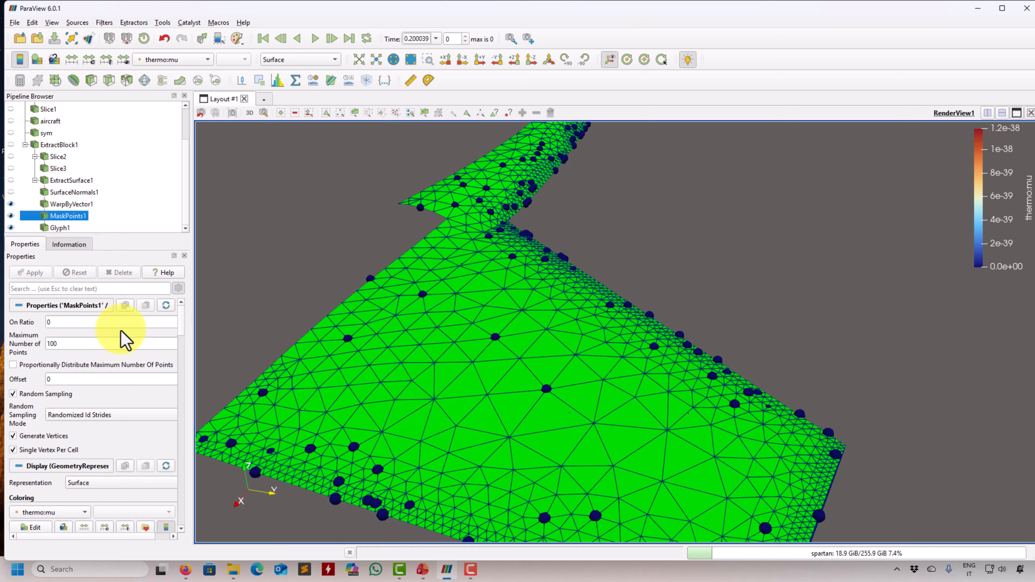
double_click(73, 344)
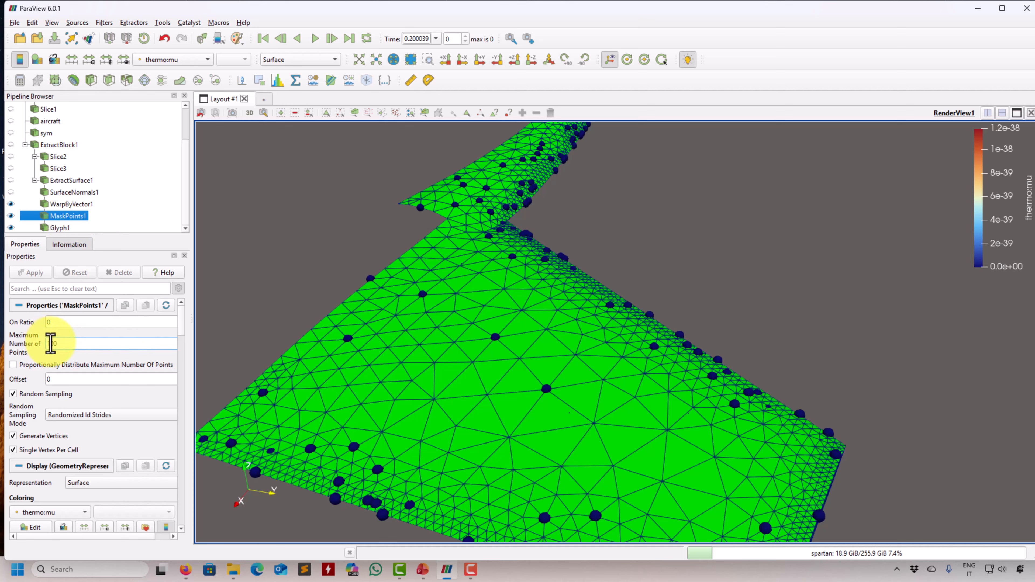
text(1000)
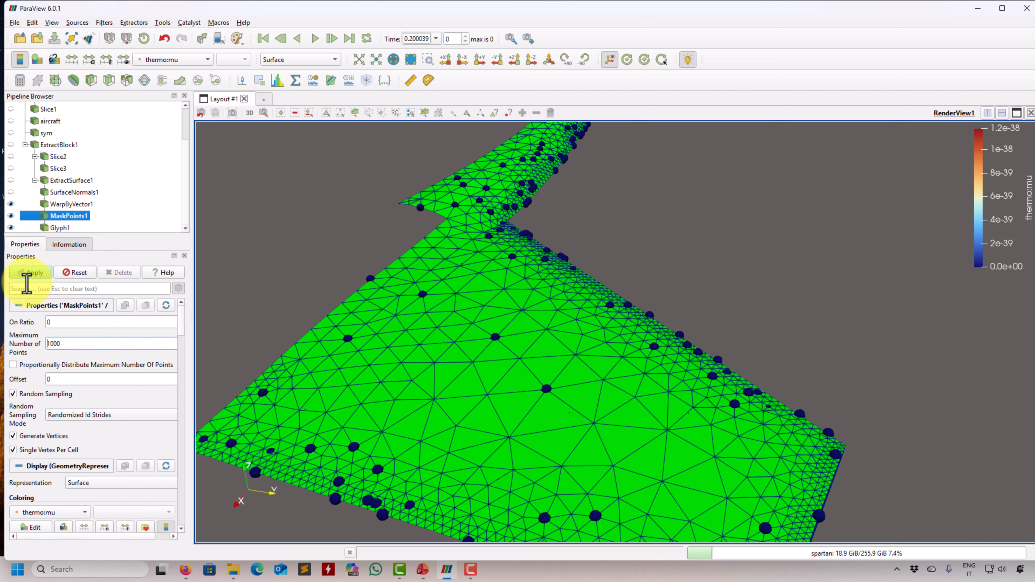
click(35, 275)
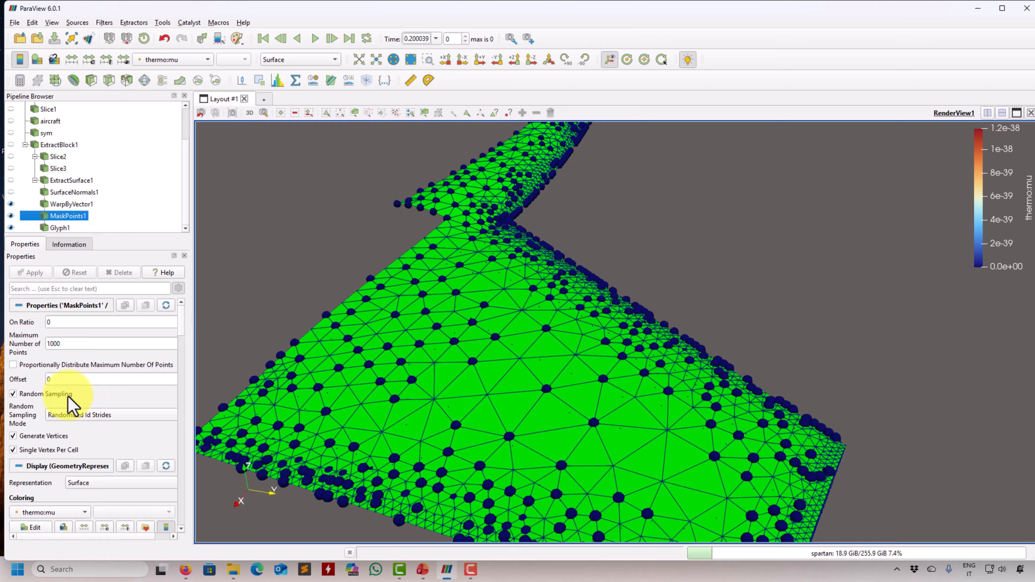
Turn off Random Sampling for MaskPoints1 and apply the change
click(65, 414)
click(58, 394)
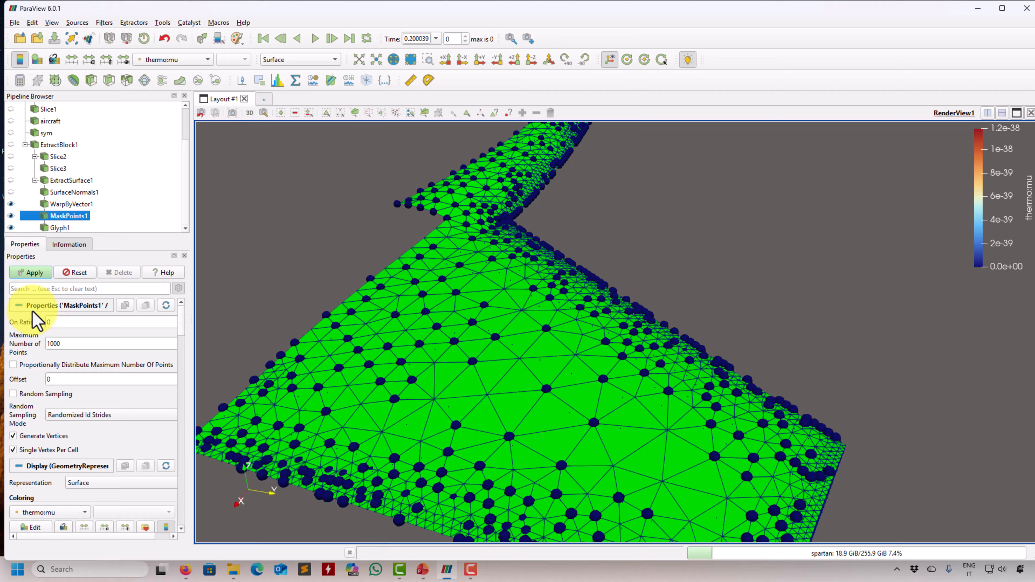
click(35, 273)
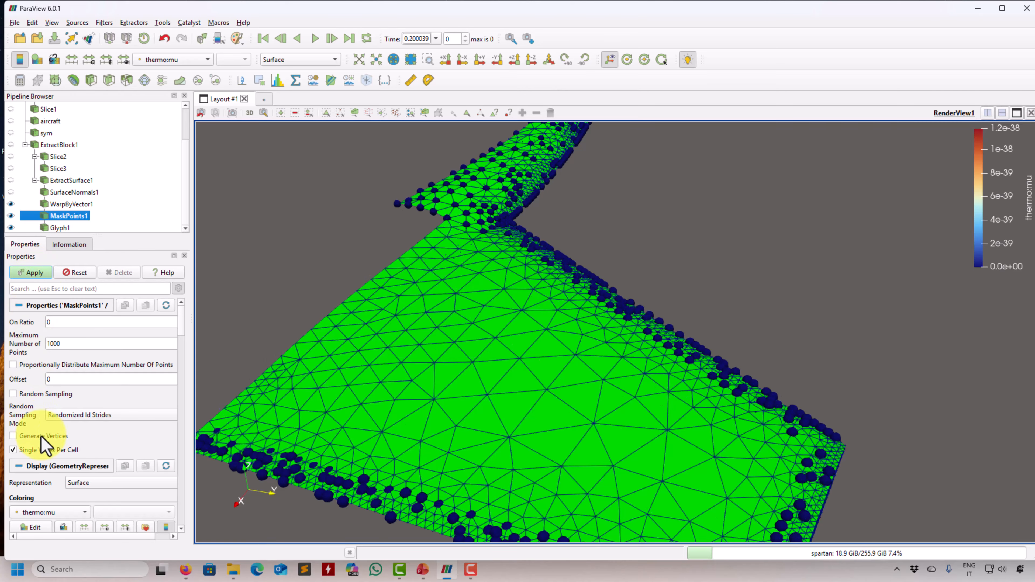
Turn off Single Vertex Per Cell for MaskPoints1 while keeping Generate Vertices on, and apply it
click(84, 417)
click(26, 436)
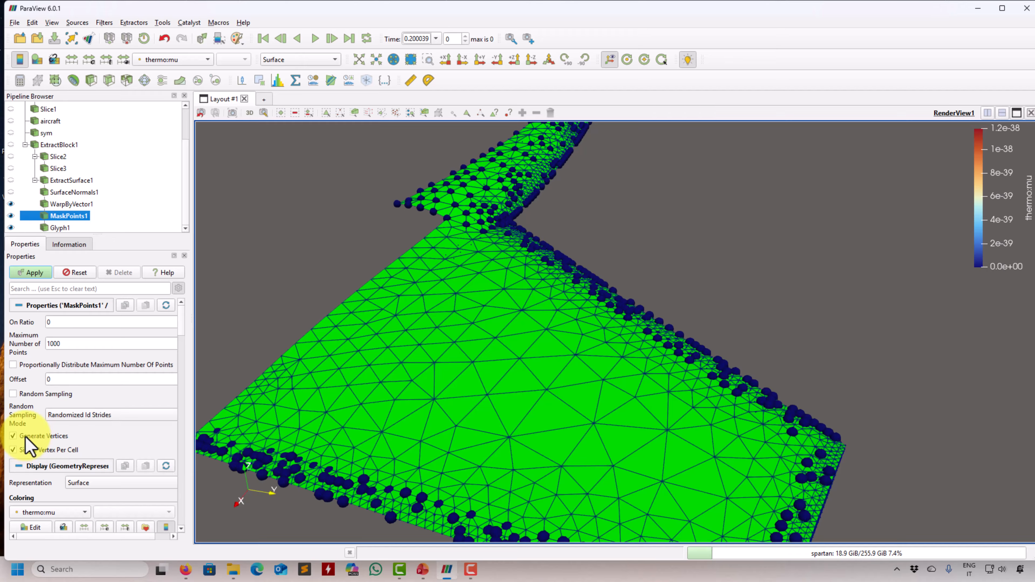
click(33, 273)
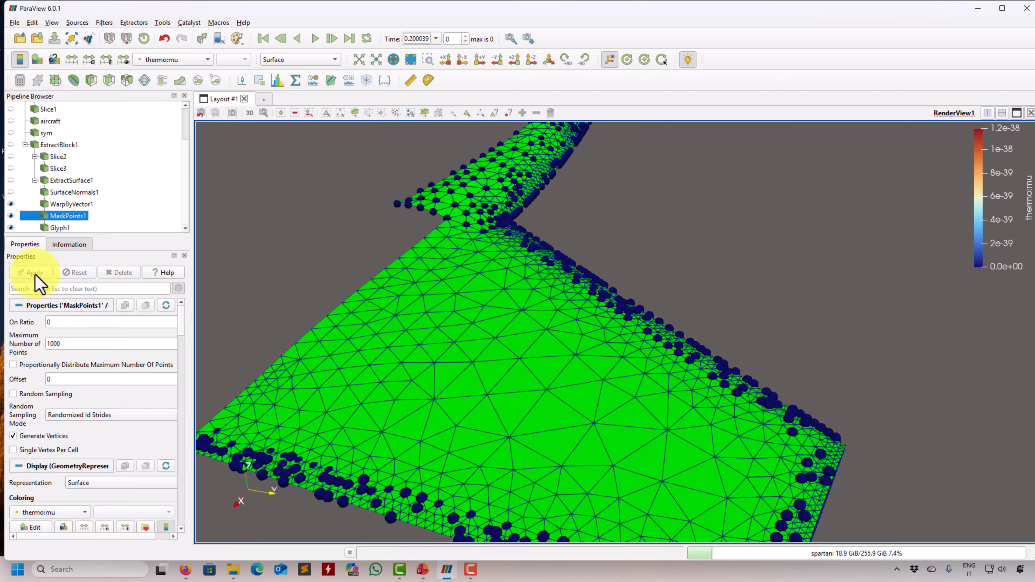
Enable Random Sampling for MaskPoints1 with the Uniform Spatial Distribution (Bounds Based) mode, apply and inspect it, and hide Glyph1
click(104, 420)
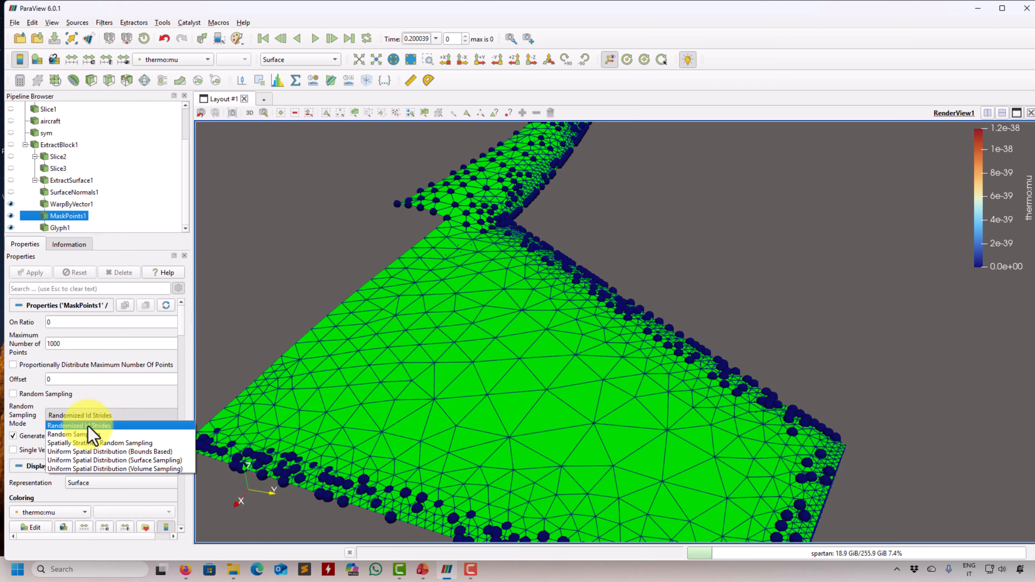
click(16, 308)
click(105, 416)
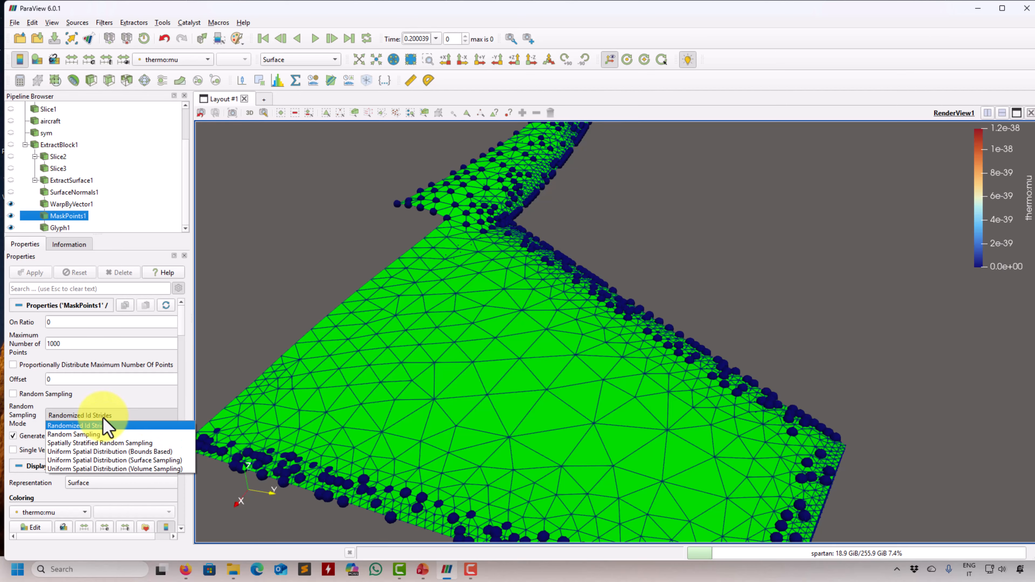
click(94, 452)
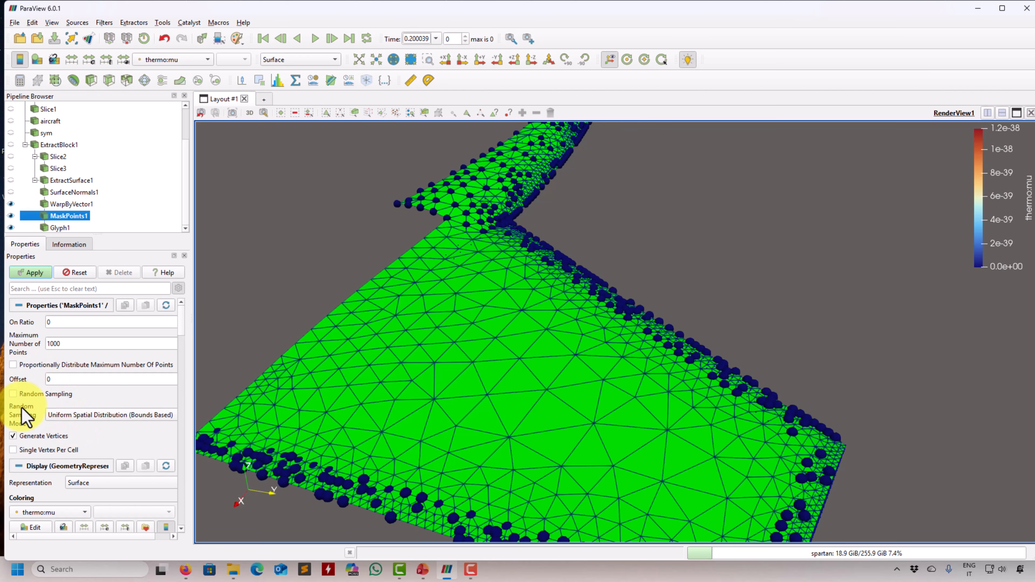
click(35, 272)
click(36, 395)
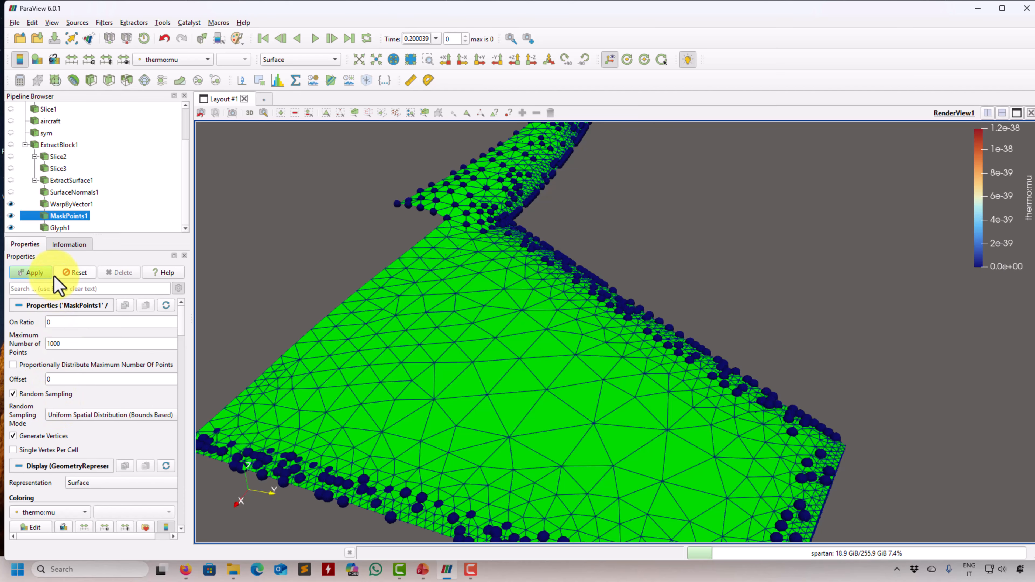
click(37, 272)
drag(240, 452, 578, 374)
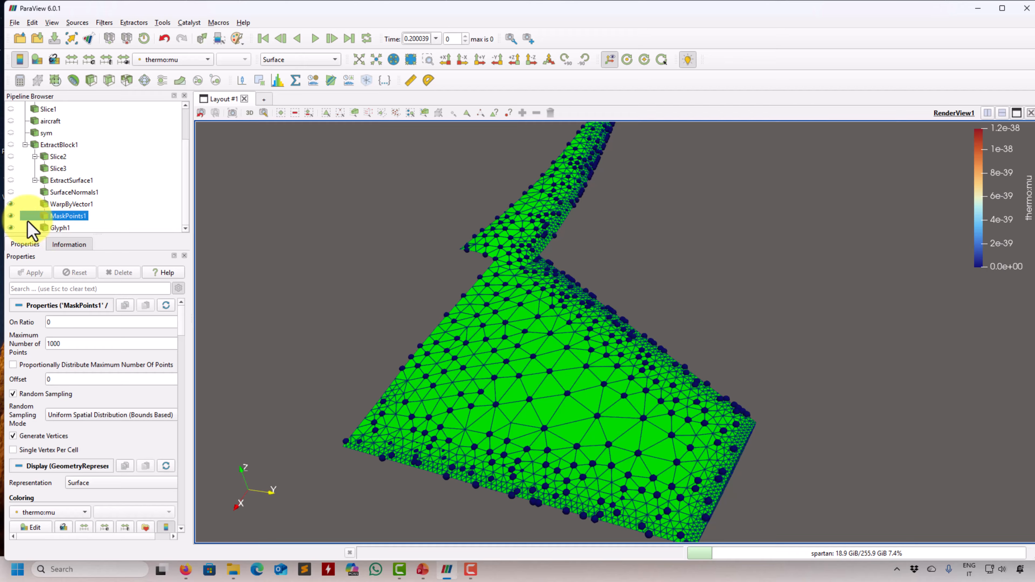
click(10, 228)
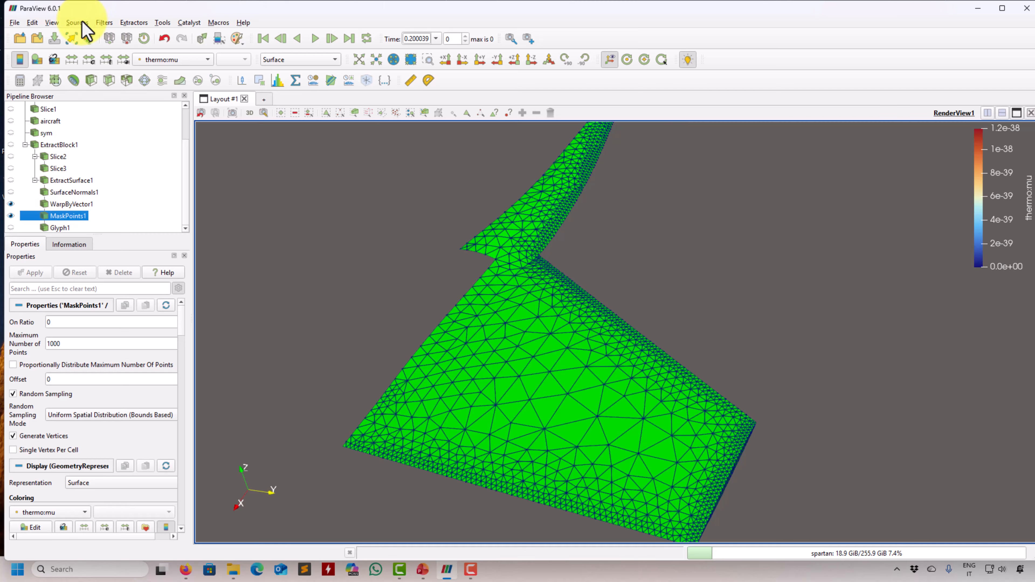
Create a Stream Tracer With Custom Source using WarpByVector1 as input and MaskPoints1 as seed source, with Surface Streamlines on, and delete it
click(104, 22)
click(110, 36)
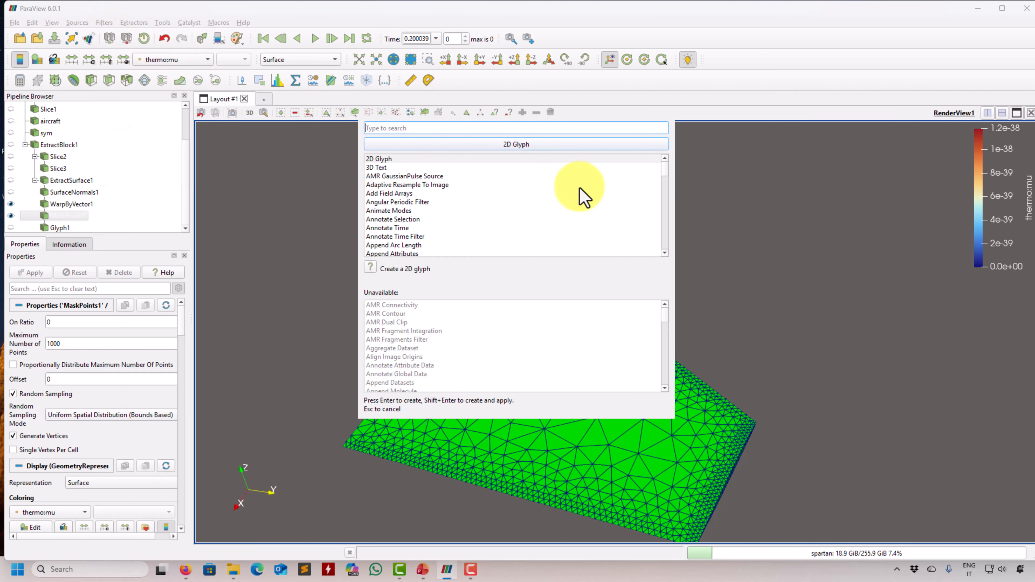
text(str)
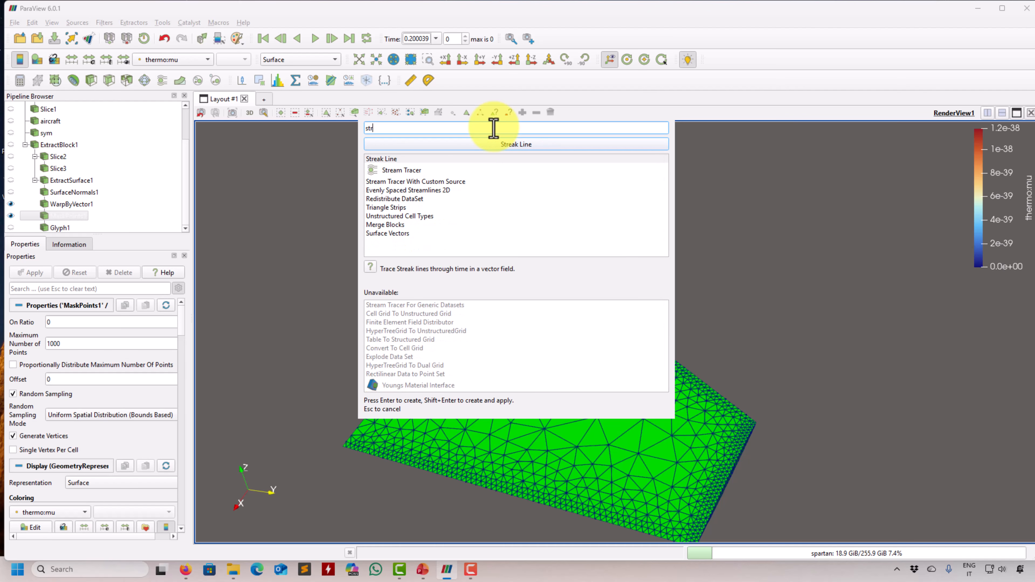
click(441, 181)
click(470, 146)
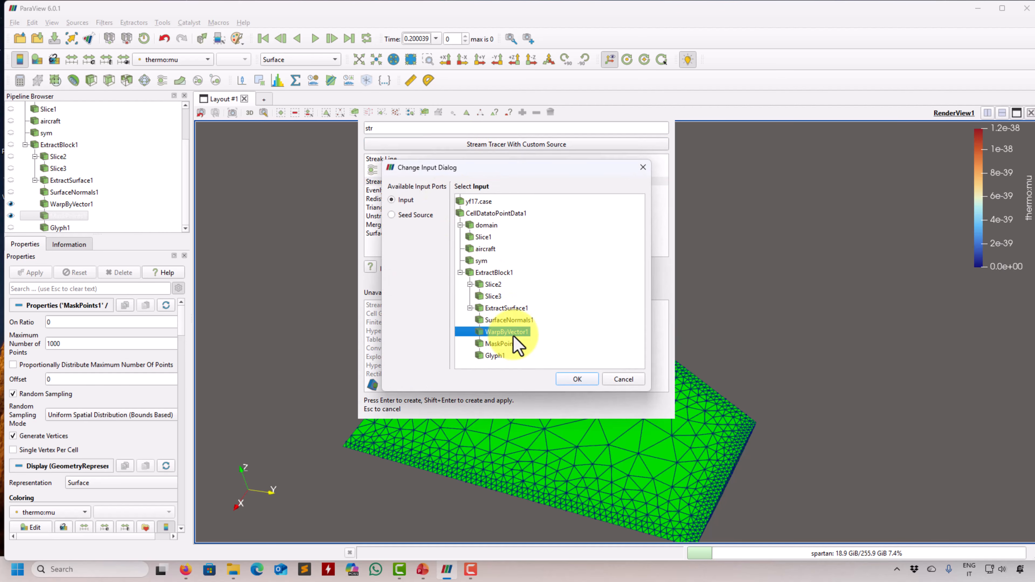
click(422, 215)
click(503, 343)
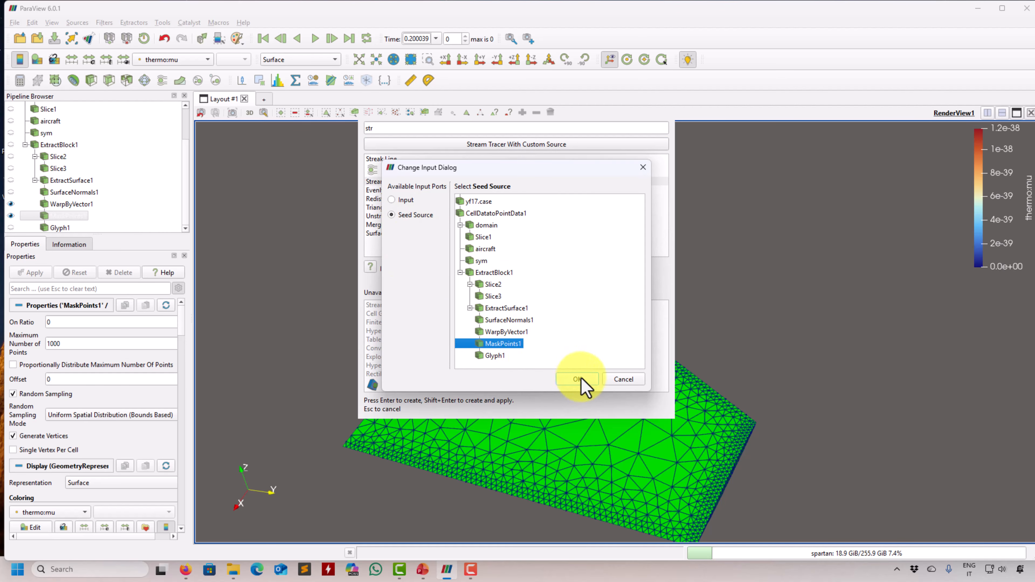
click(580, 378)
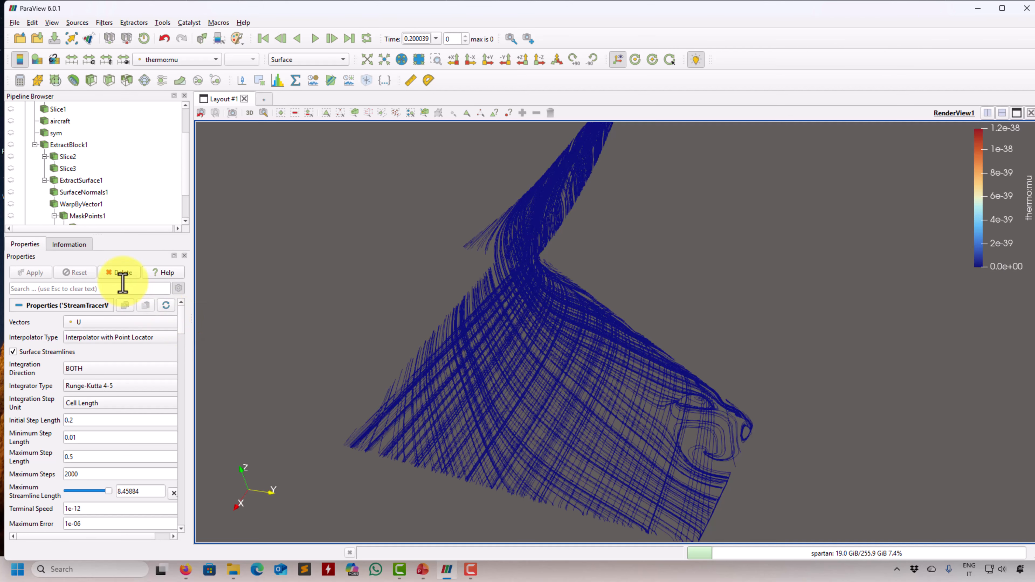
click(120, 273)
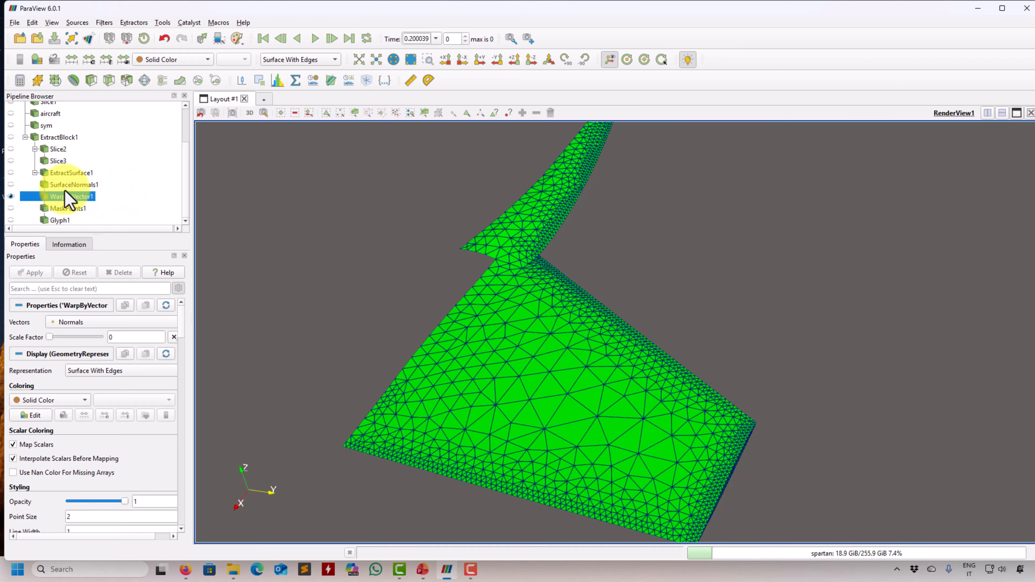
Show MaskPoints1 instead of WarpByVector1, set its Maximum Number of Points to 200, and apply
click(10, 208)
click(10, 196)
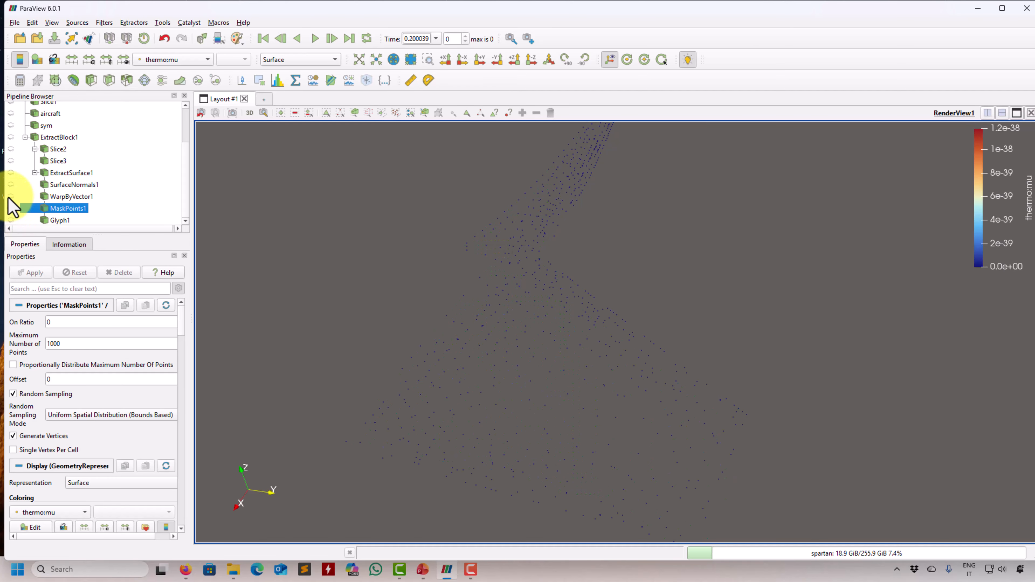
drag(546, 375, 531, 359)
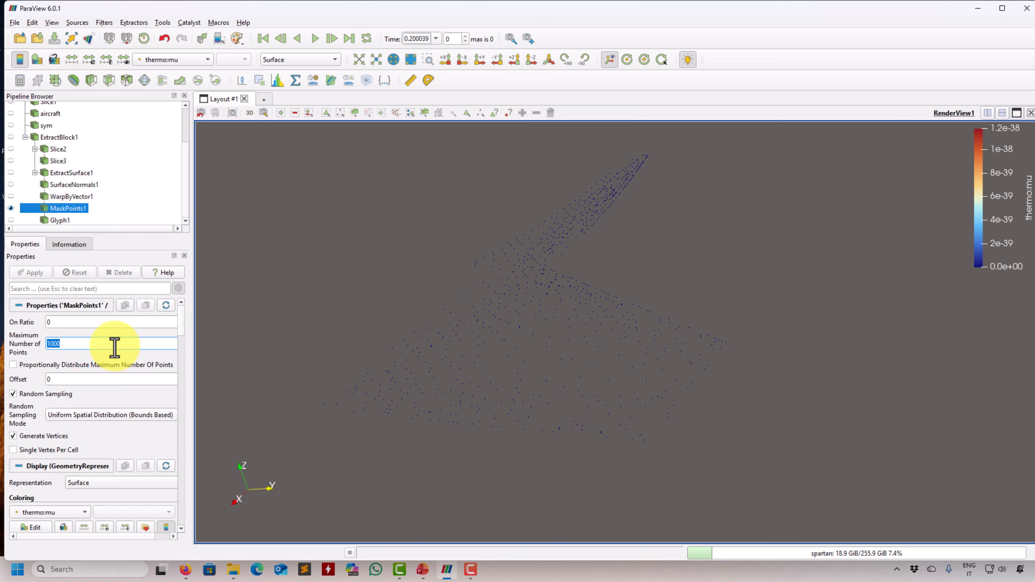
text(200)
click(18, 274)
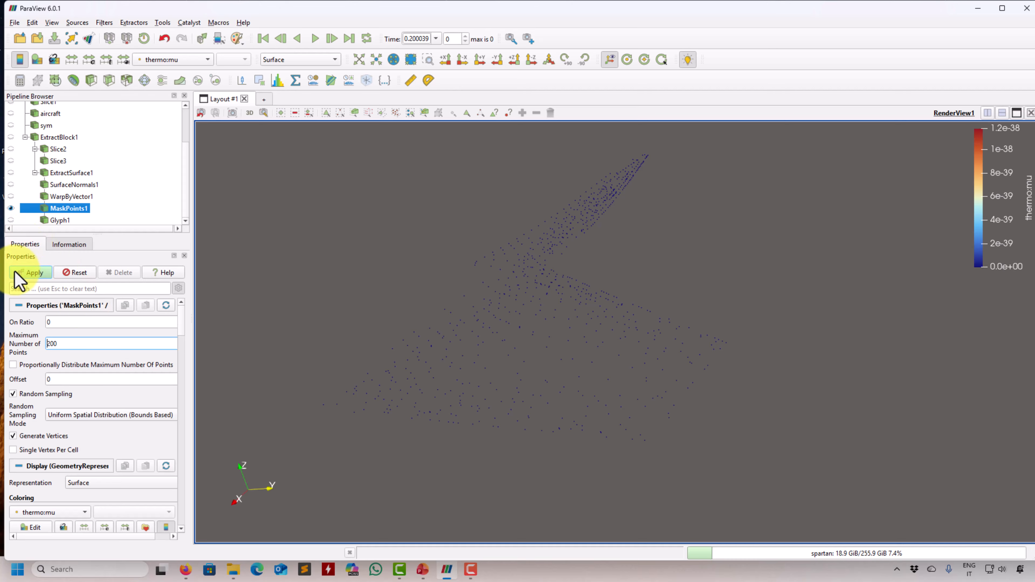
drag(489, 332, 504, 351)
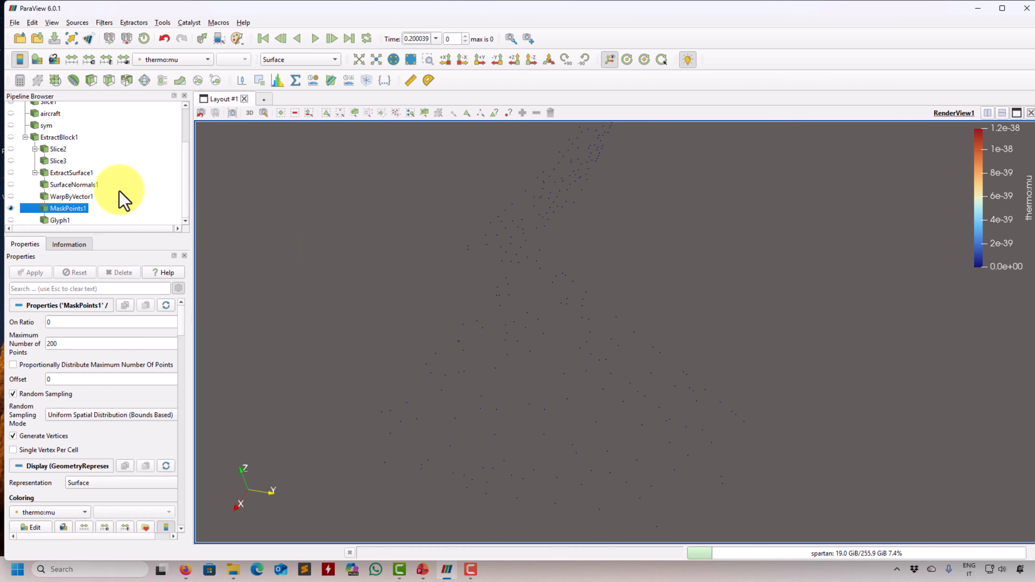
Create a Stream Tracer With Custom Source using WarpByVector1 as input and MaskPoints1 as seed source, and apply it
click(104, 24)
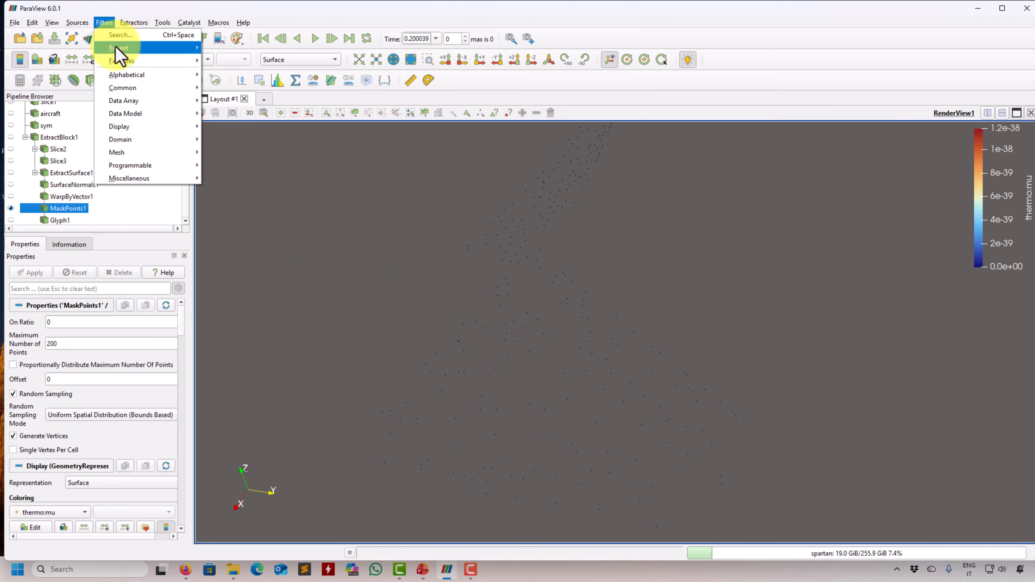
mouse_move(116, 44)
click(243, 49)
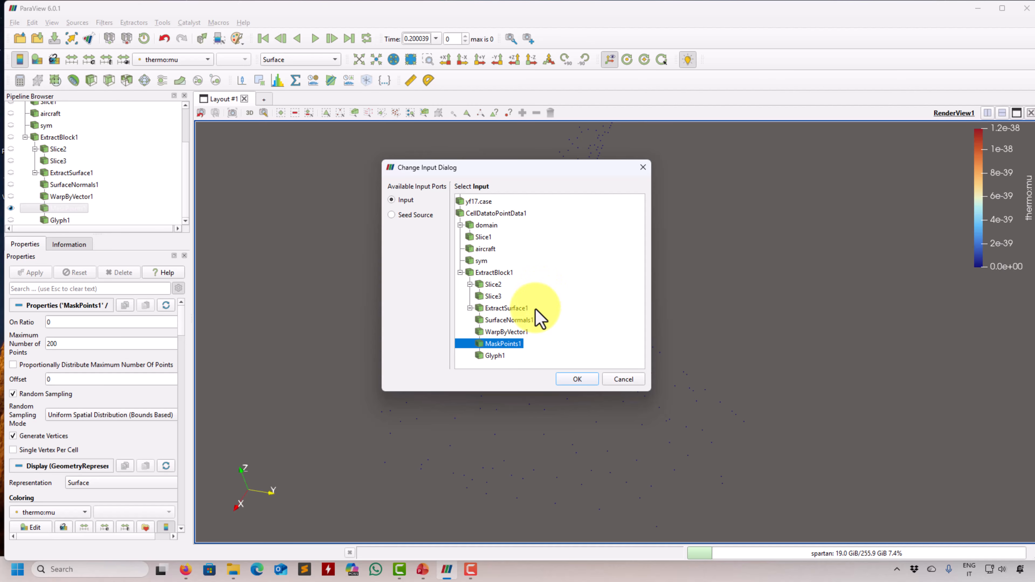
click(521, 333)
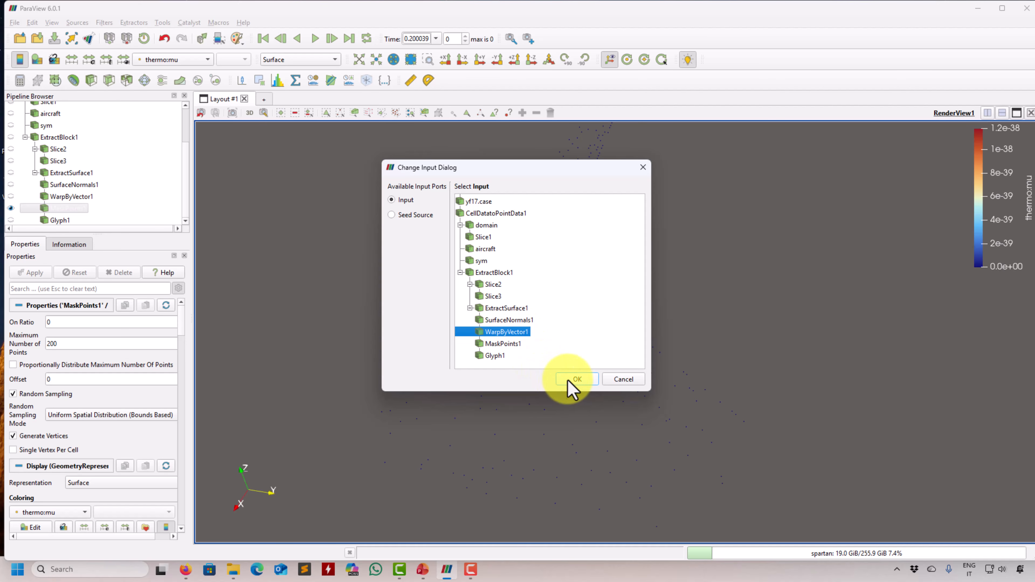
click(423, 215)
click(501, 344)
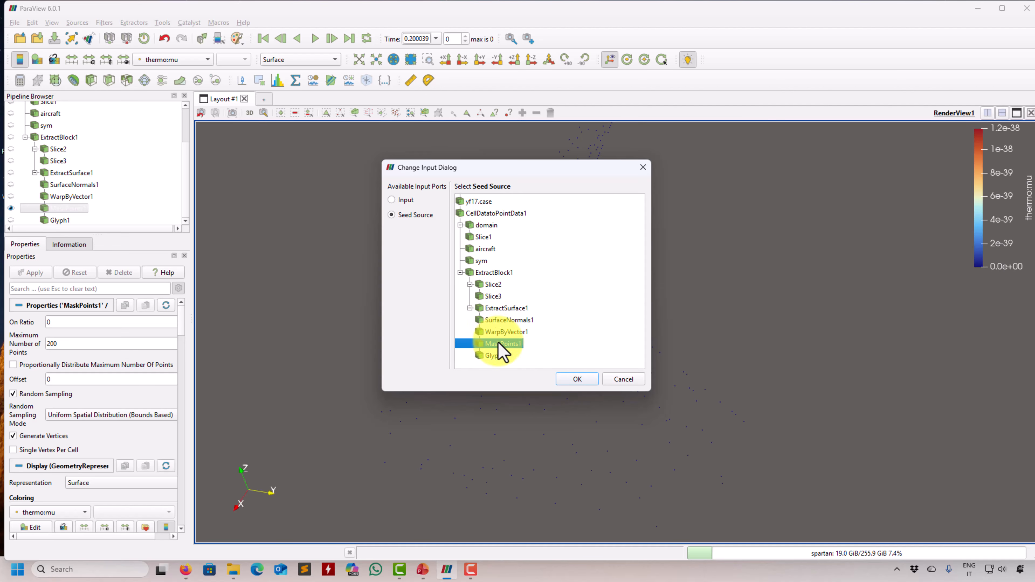
click(577, 379)
click(32, 277)
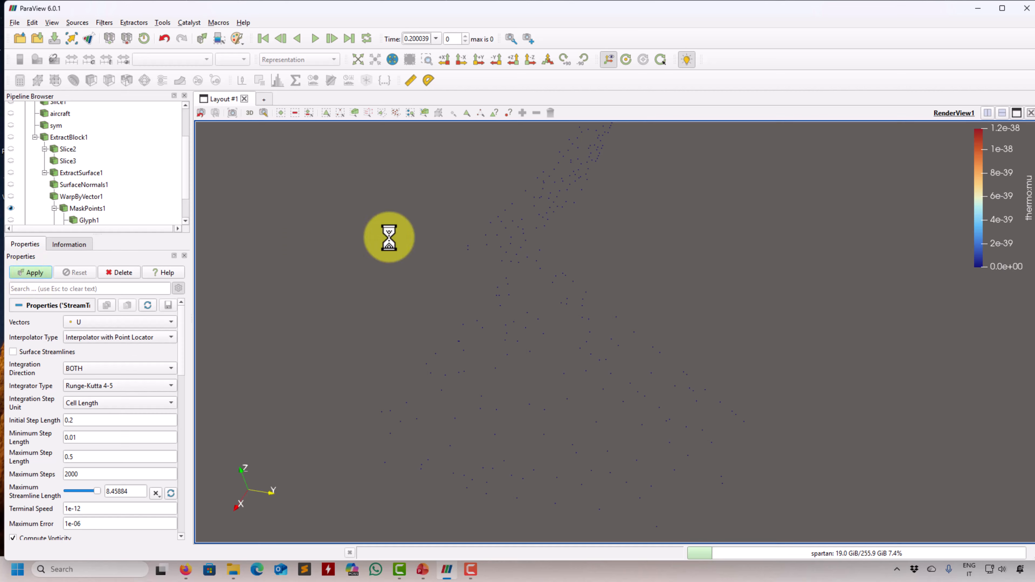
drag(509, 336, 487, 340)
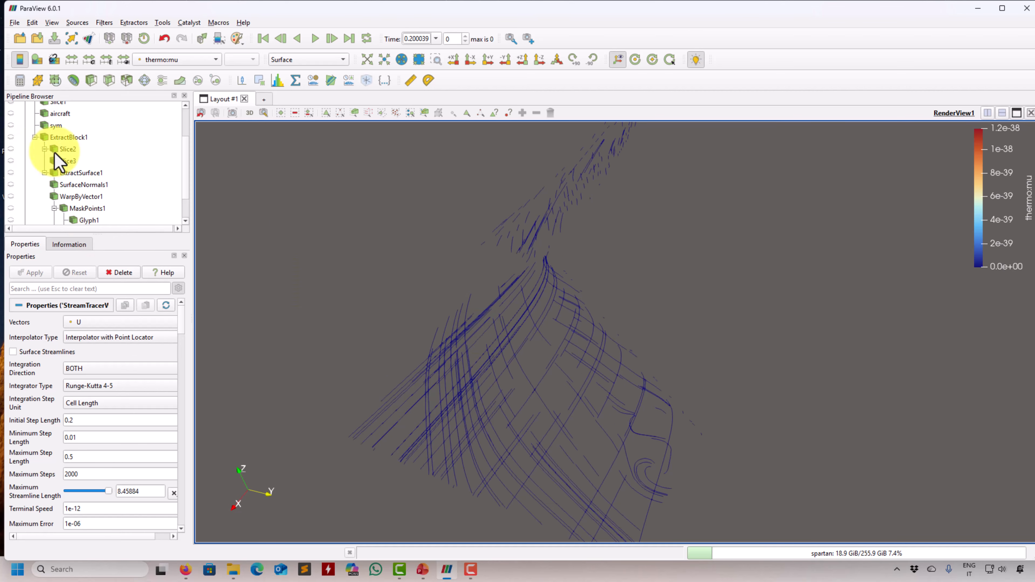
Show WarpByVector1 together with the streamlines and set its representation to Surface
scroll(57, 163, down, 1)
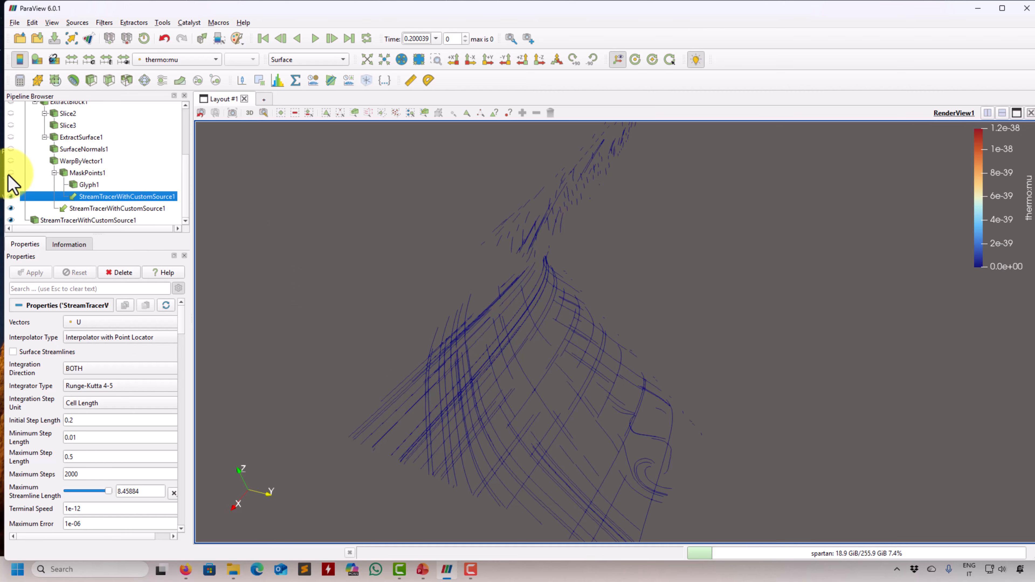
click(11, 161)
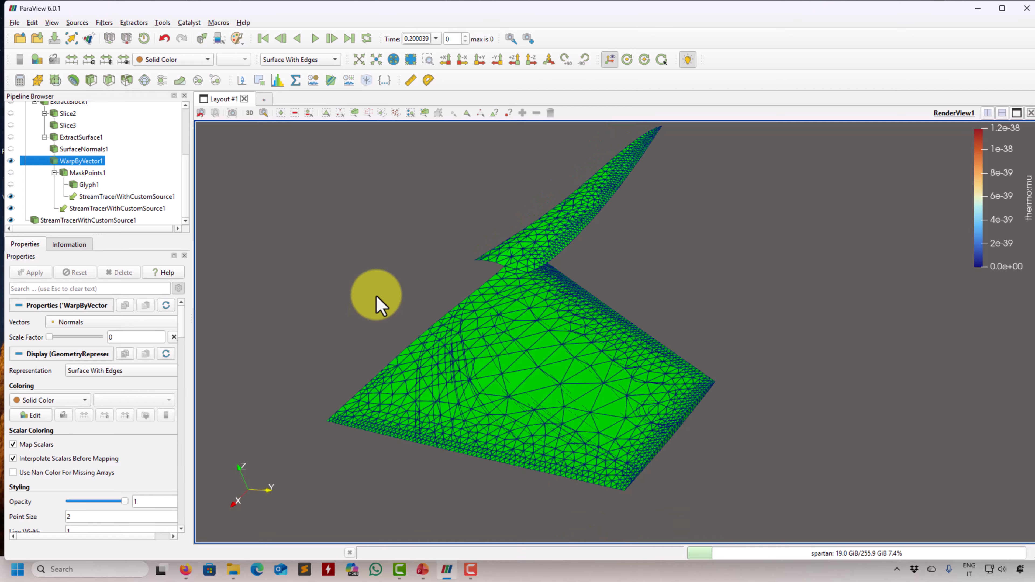
click(299, 63)
click(296, 99)
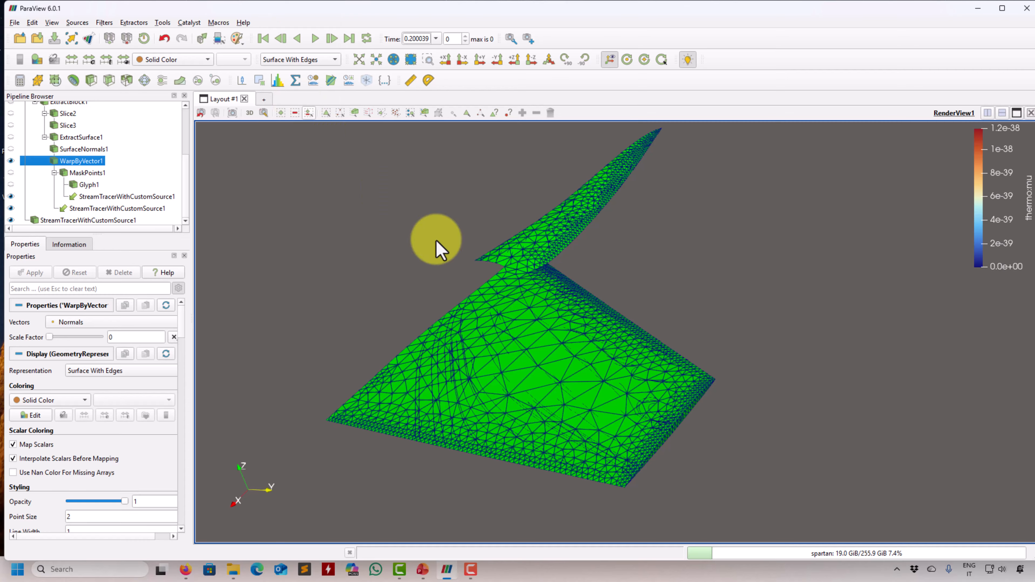
click(290, 60)
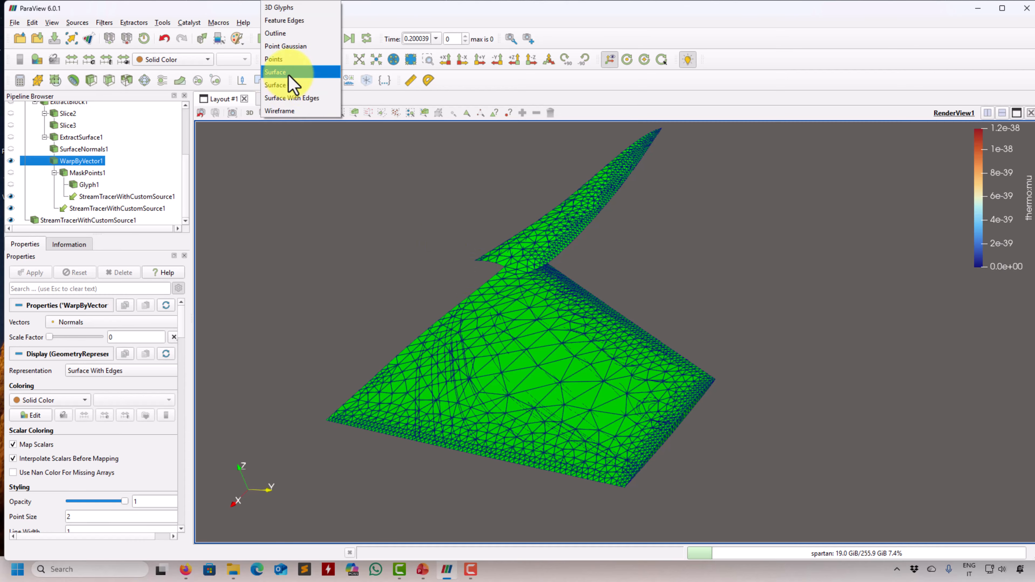
click(288, 74)
drag(526, 343, 542, 322)
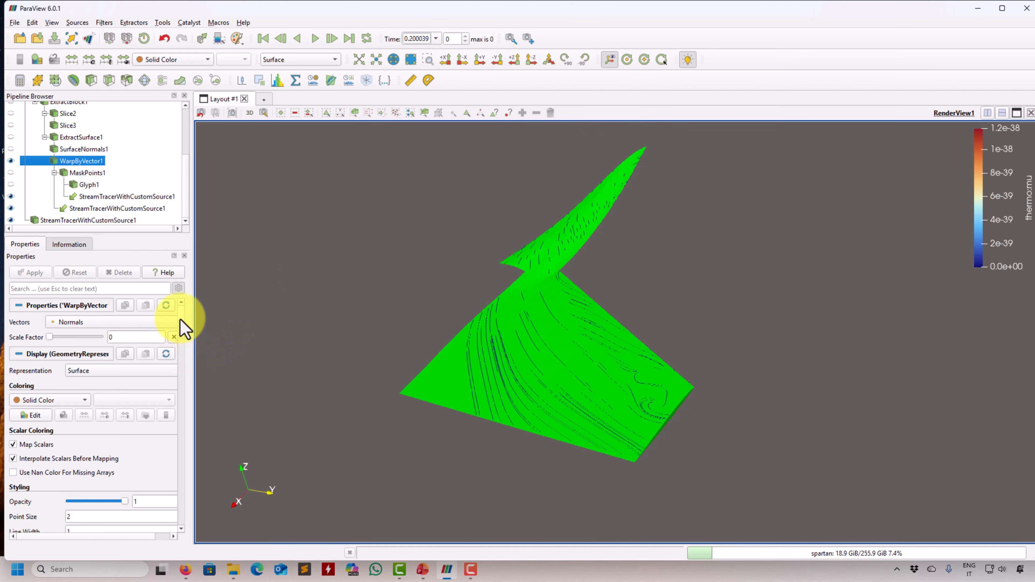
Examine the streamlines on the wing from several angles, toggling WarpByVector1's visibility to compare them with and without the surface
scroll(183, 329, down, 3)
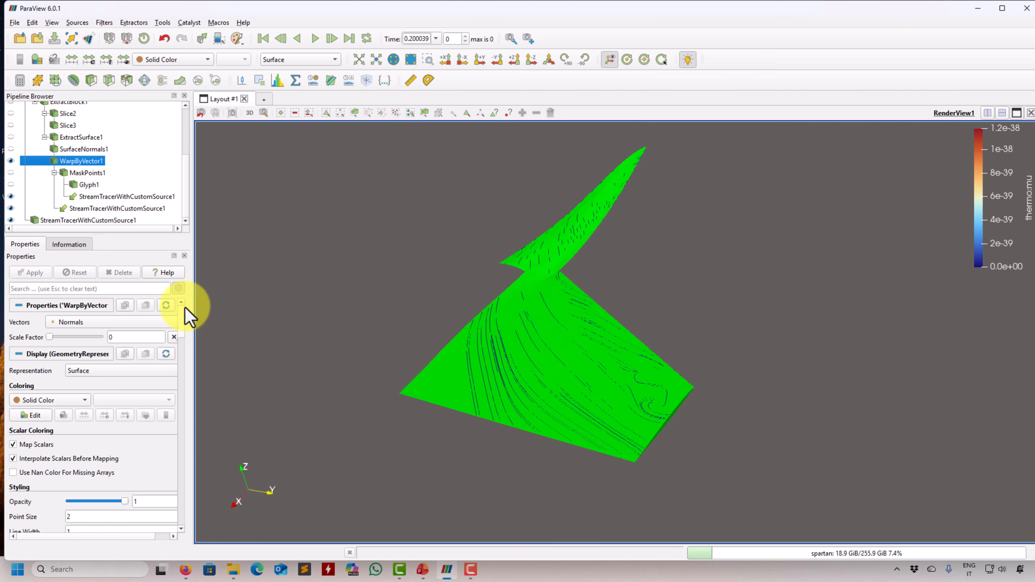
right_drag(531, 336, 498, 412)
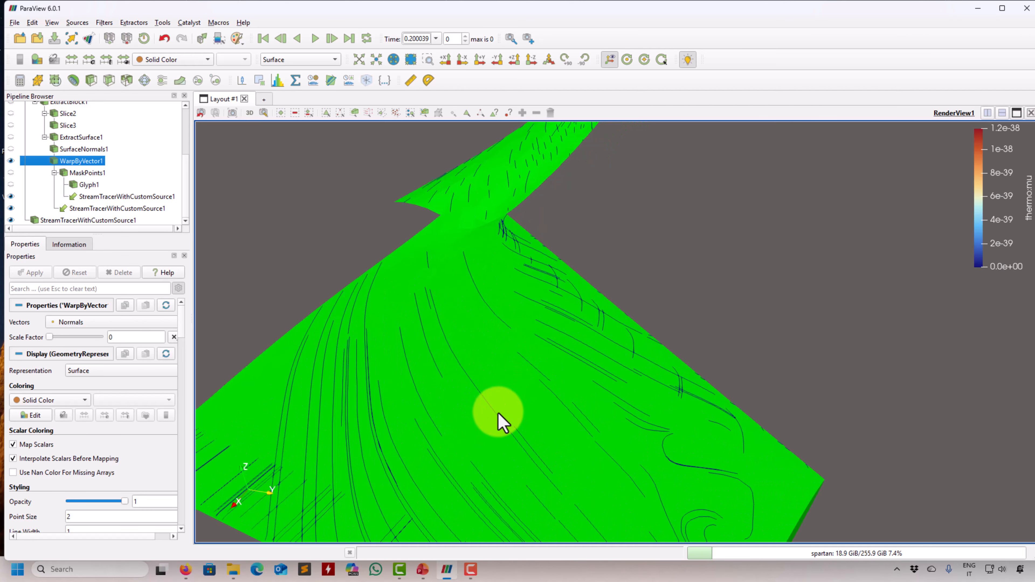
drag(498, 412, 501, 382)
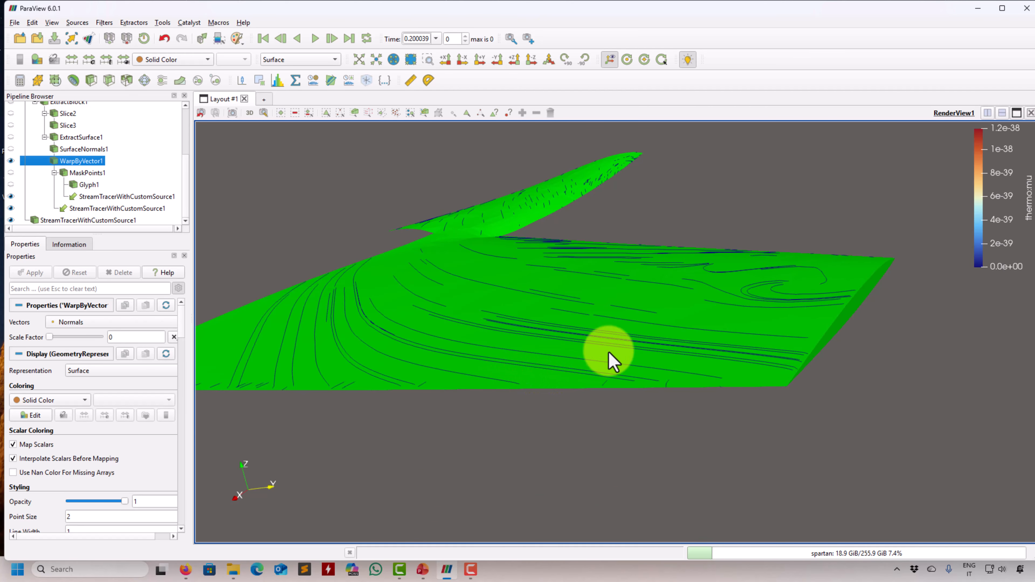
drag(610, 342, 386, 353)
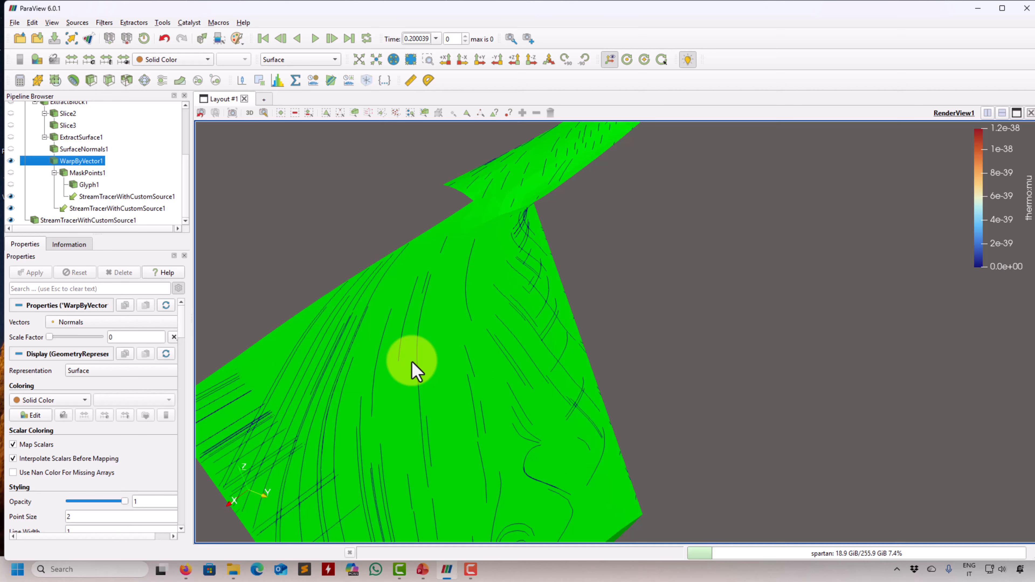
click(11, 161)
click(11, 161)
click(11, 160)
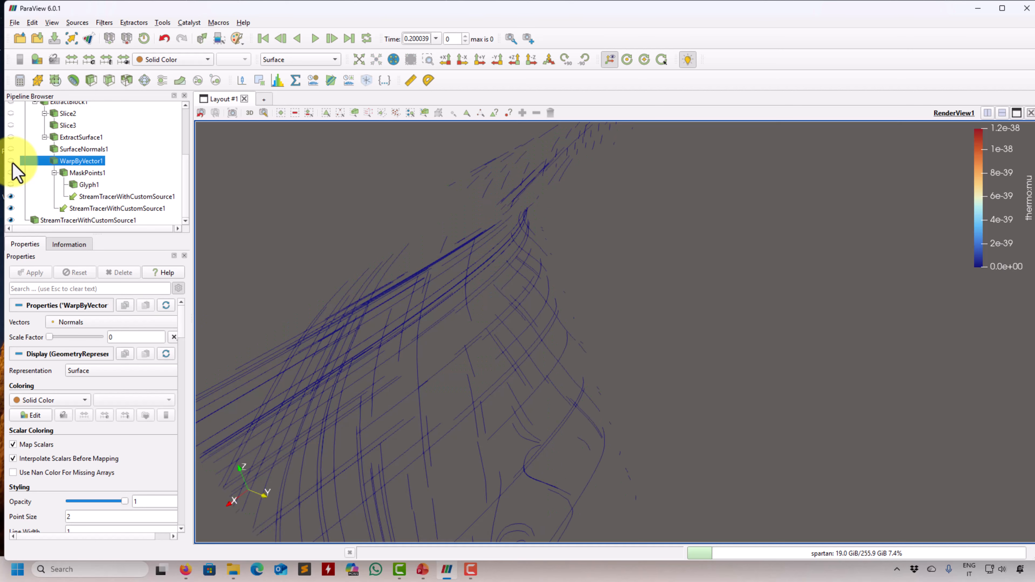
click(11, 160)
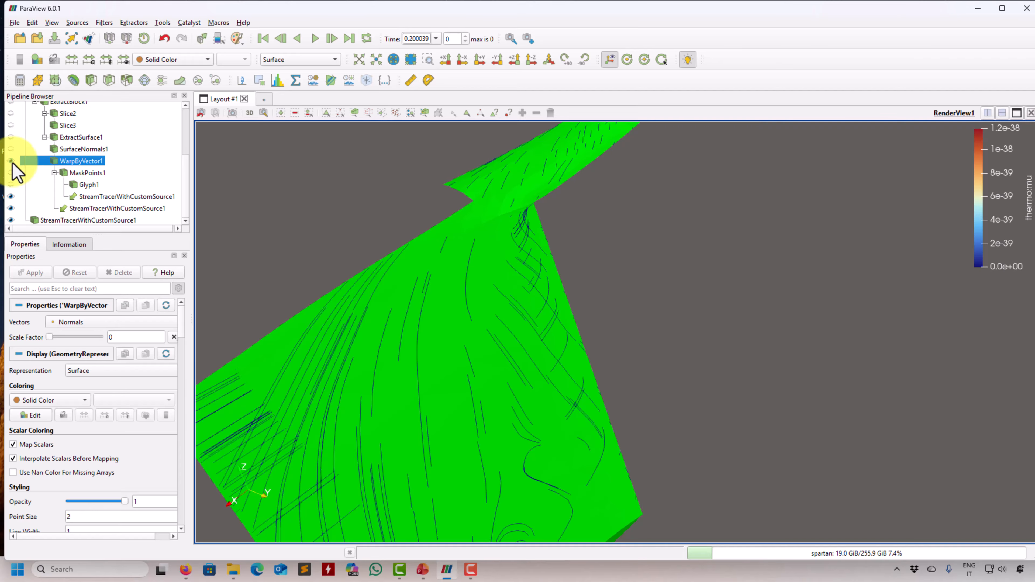
Set the Maximum Streamline Length of StreamTracerWithCustomSource1 to 0.2, apply it, and inspect the shorter streamlines
scroll(40, 212, up, 1)
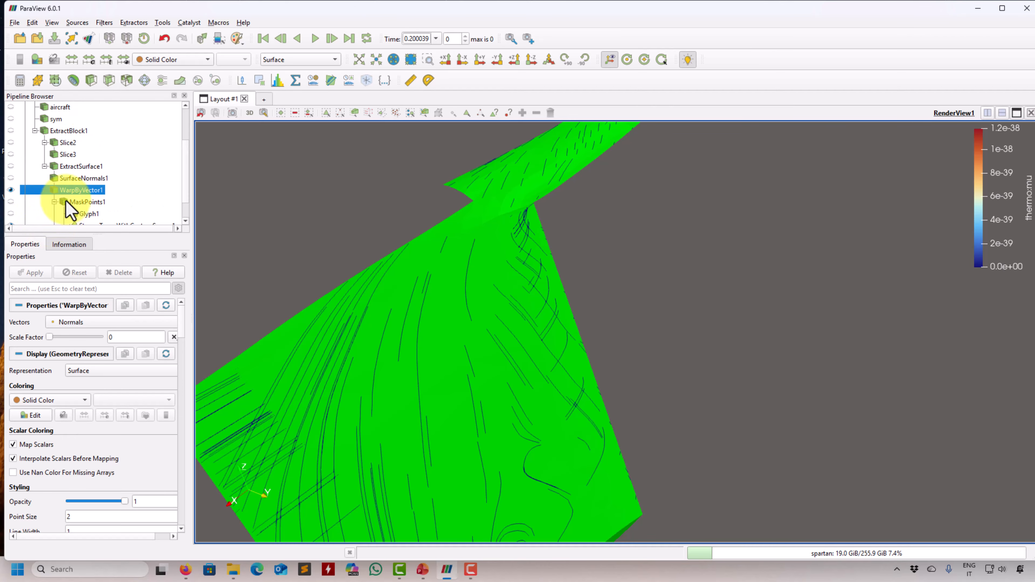
scroll(67, 209, down, 1)
click(77, 220)
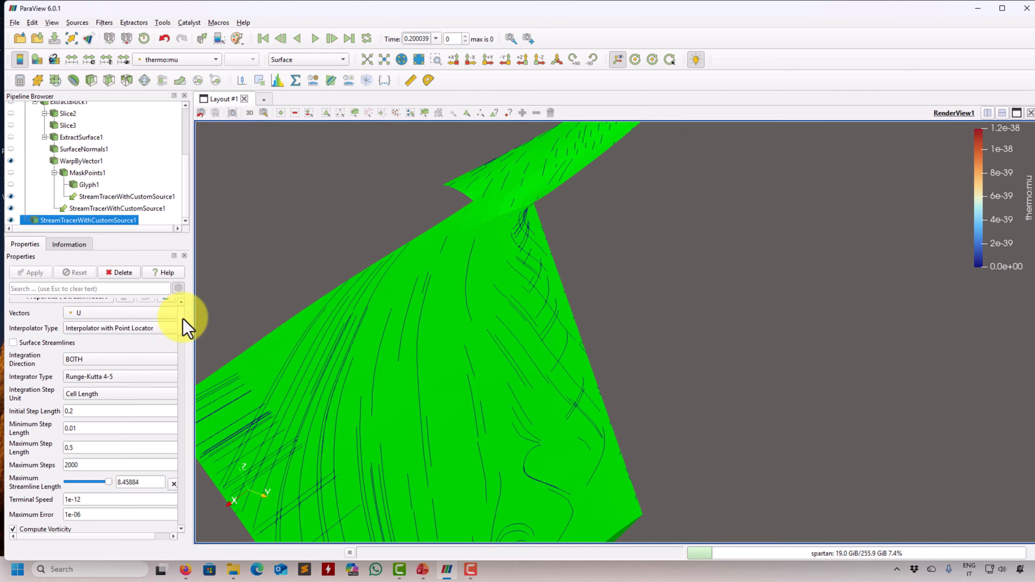
scroll(185, 326, down, 3)
double_click(148, 371)
text(0.)
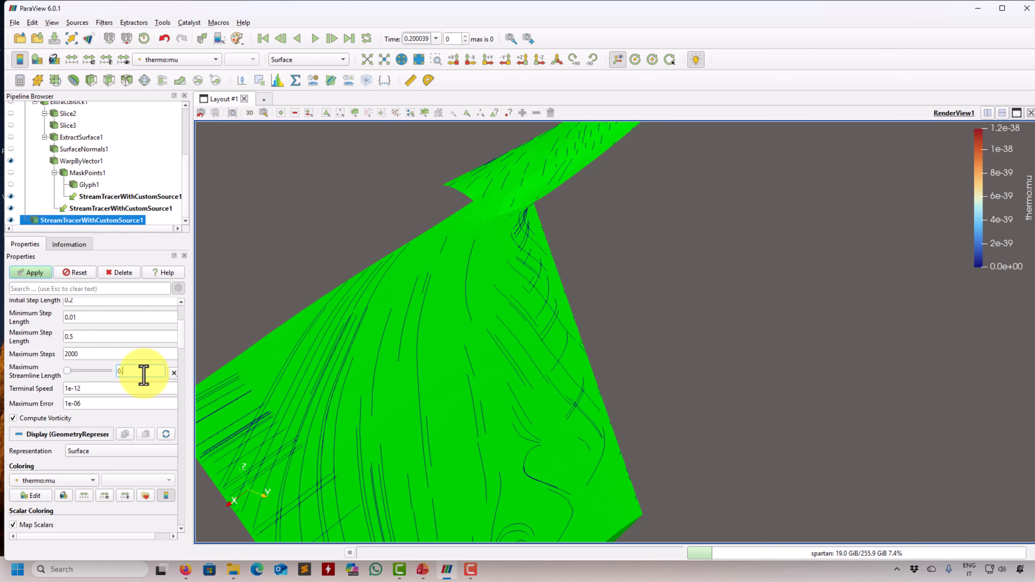
text(2)
click(30, 272)
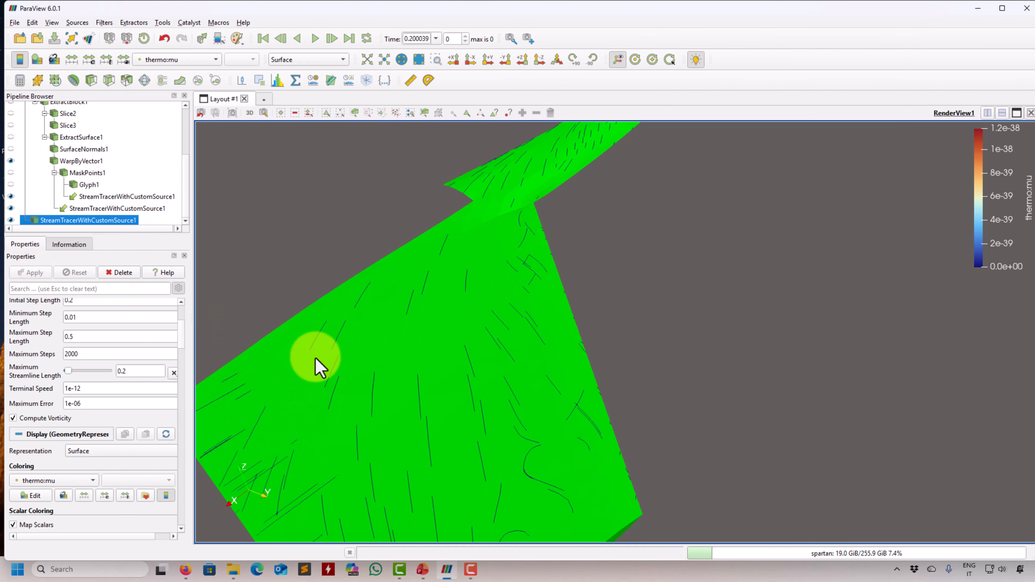
drag(399, 375, 511, 345)
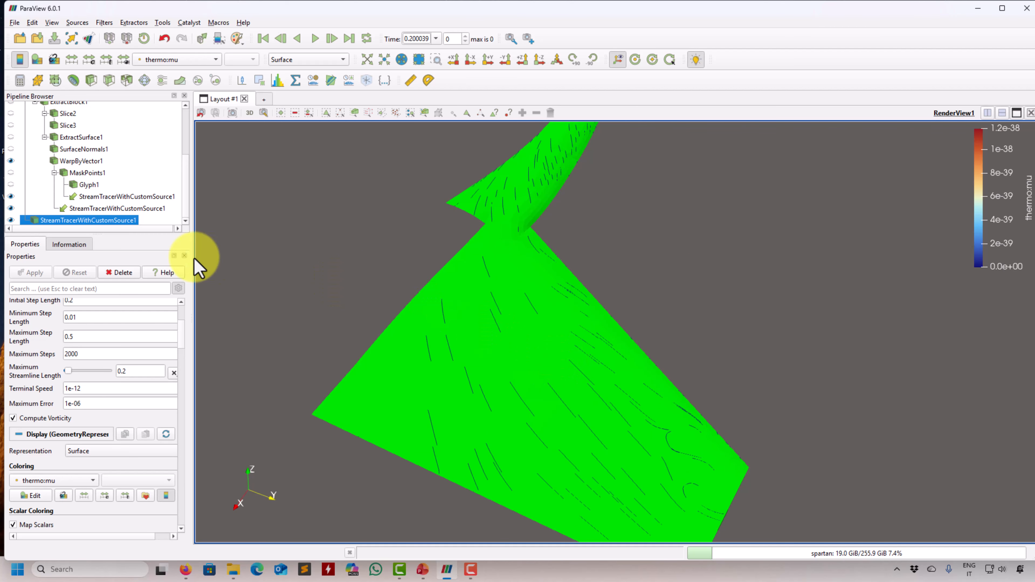
Set the stream tracer's Integration Direction to FORWARD and turn on Surface Streamlines, then apply the changes
scroll(180, 337, up, 5)
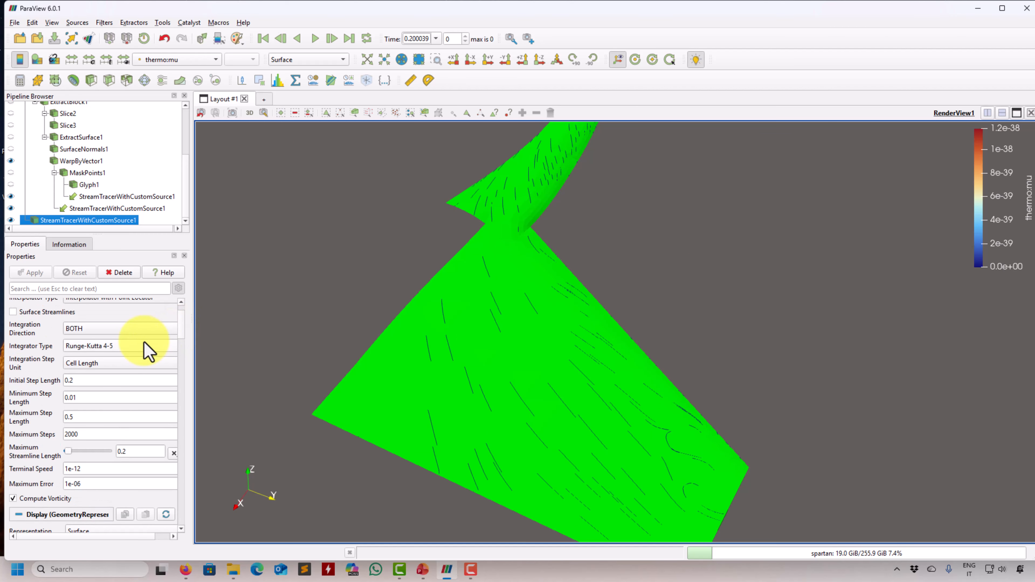
click(127, 329)
click(121, 340)
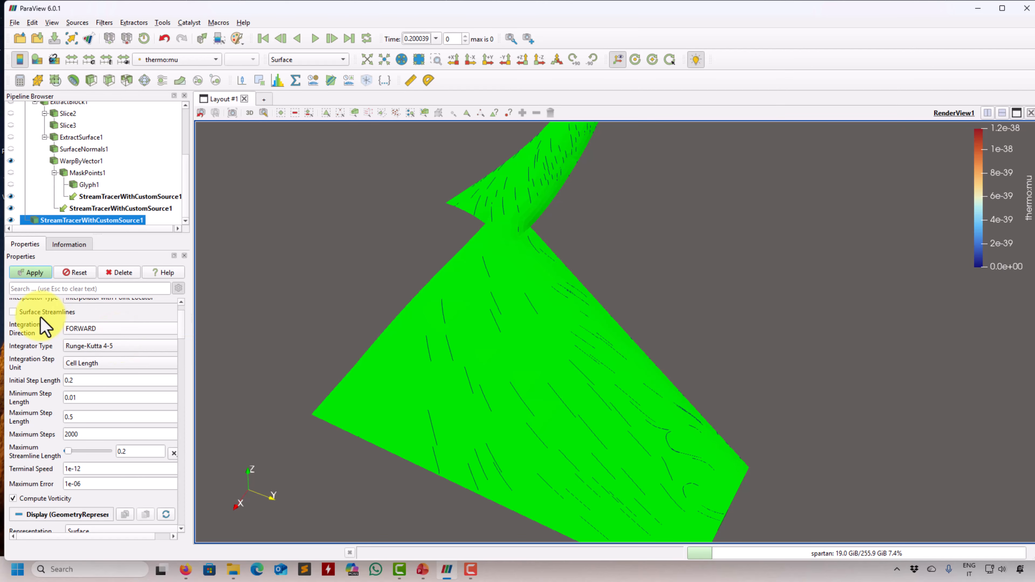
click(13, 312)
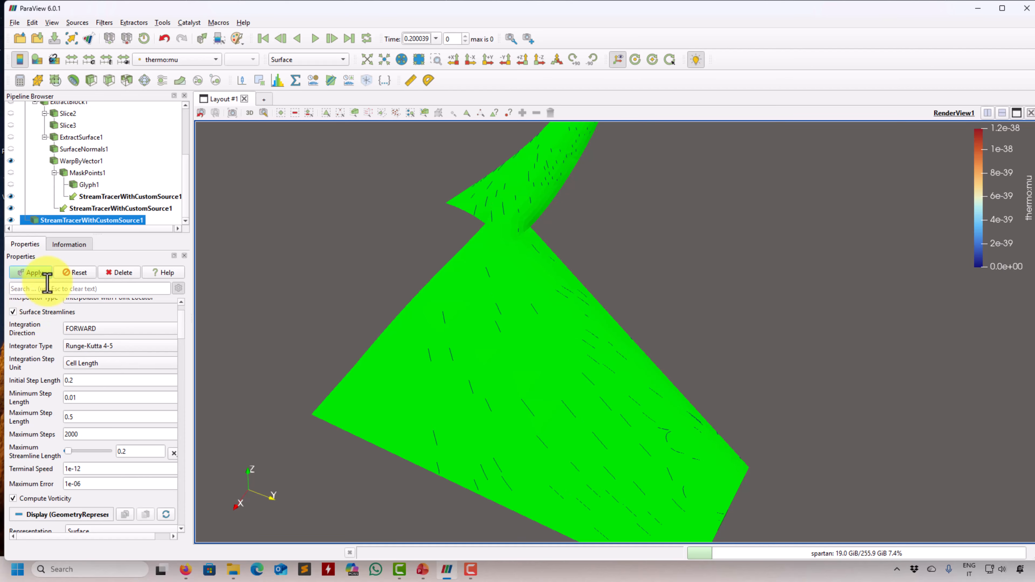
click(33, 273)
drag(510, 341, 600, 401)
scroll(602, 406, up, 5)
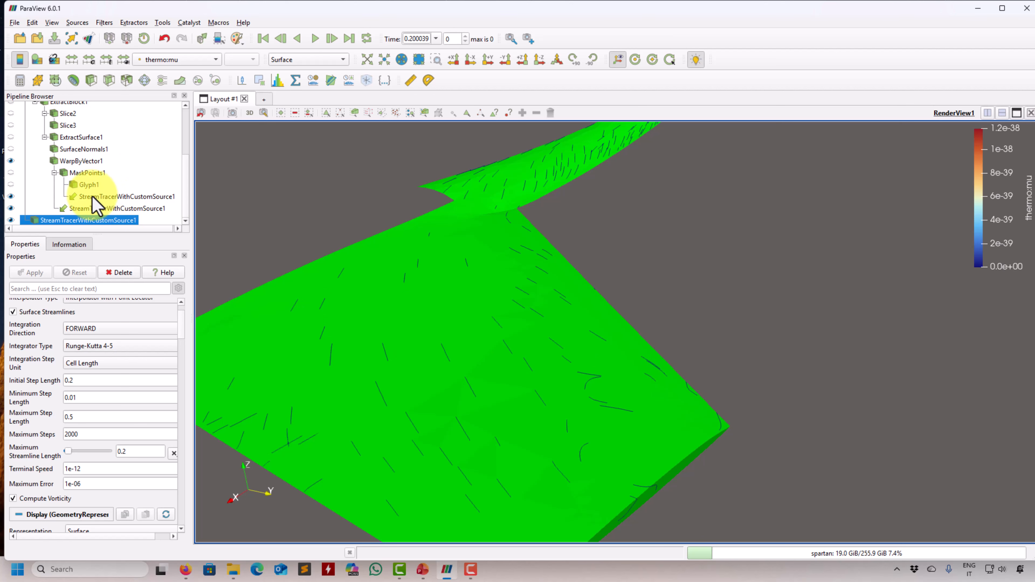
Show Glyph1 at the seed points along with the streamlines and set its coloring to Solid Color
click(11, 186)
drag(418, 320, 459, 317)
click(183, 59)
click(167, 18)
drag(182, 335, 183, 313)
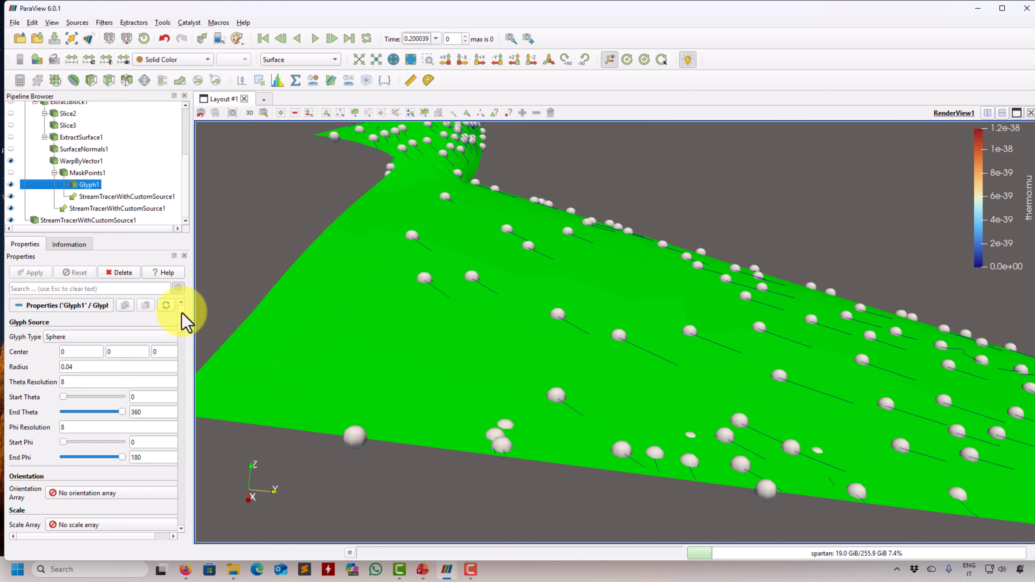
Change Glyph1 to a filled 2D Square glyph, apply it, and view the squares on the aircraft
click(153, 336)
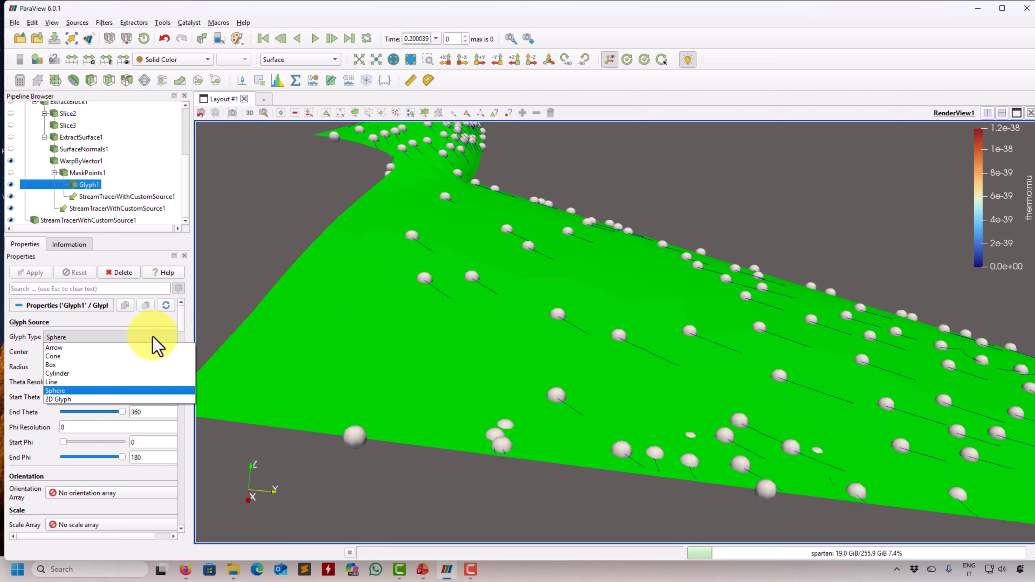
click(108, 398)
click(92, 351)
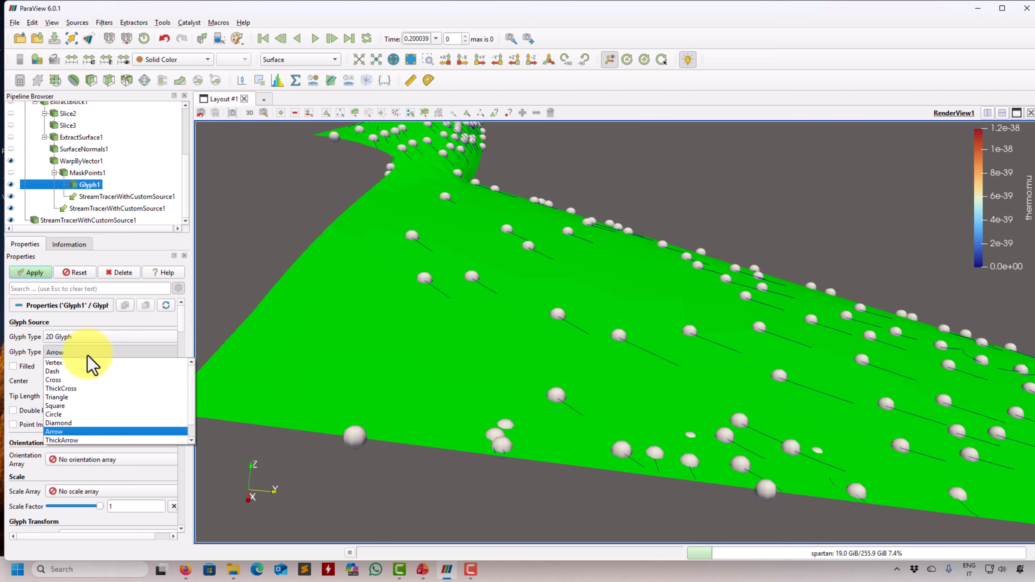
click(66, 405)
click(30, 273)
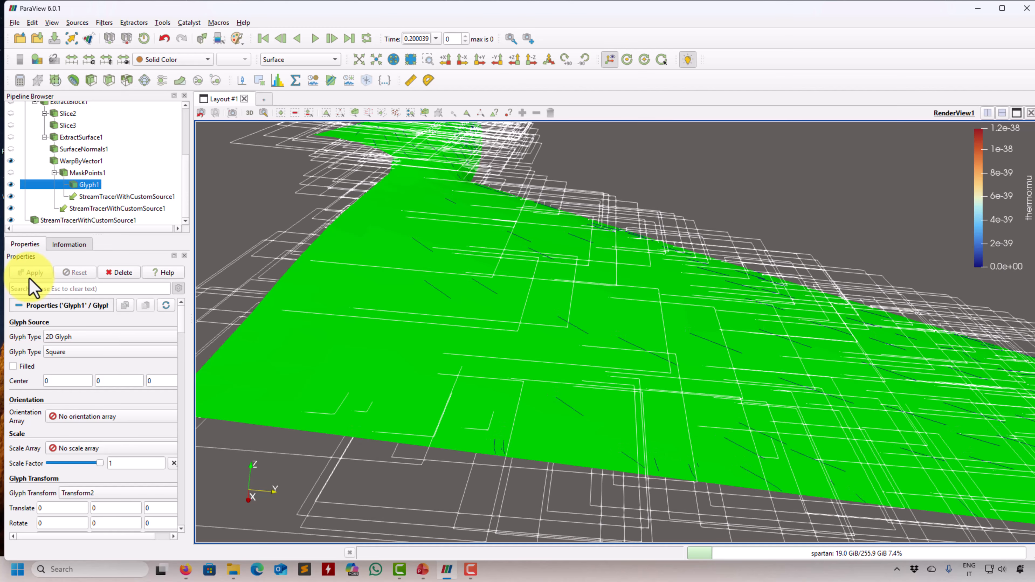
click(14, 366)
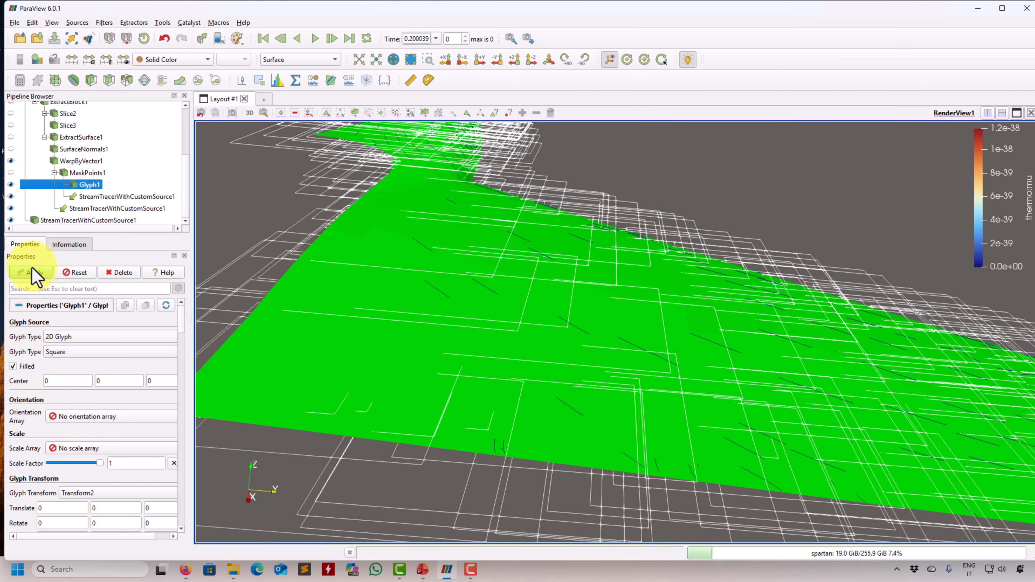
click(32, 273)
drag(411, 370, 469, 328)
Set Glyph1's masking Glyph Mode to All Points and apply the change
scroll(186, 326, down, 4)
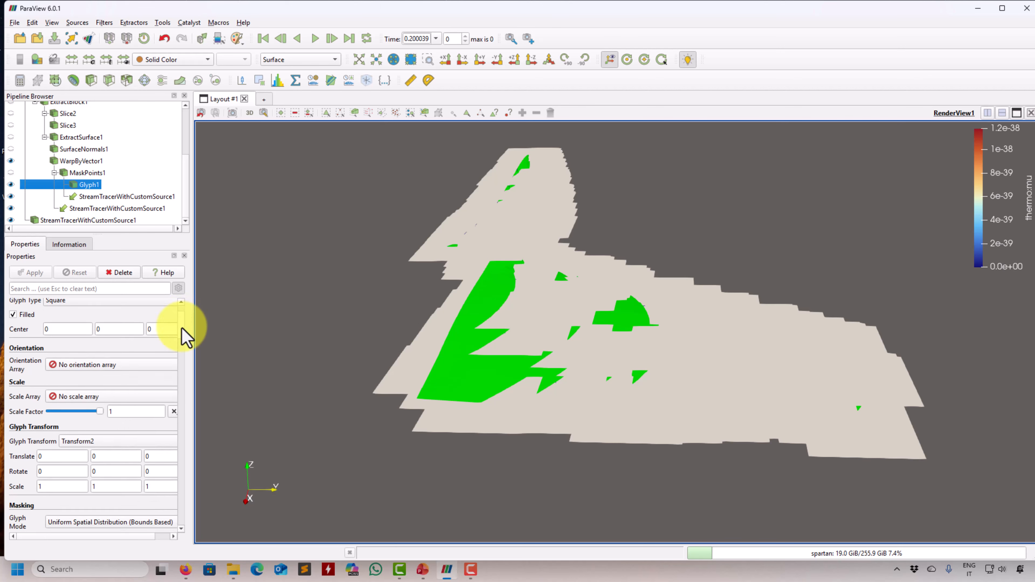
scroll(185, 345, down, 3)
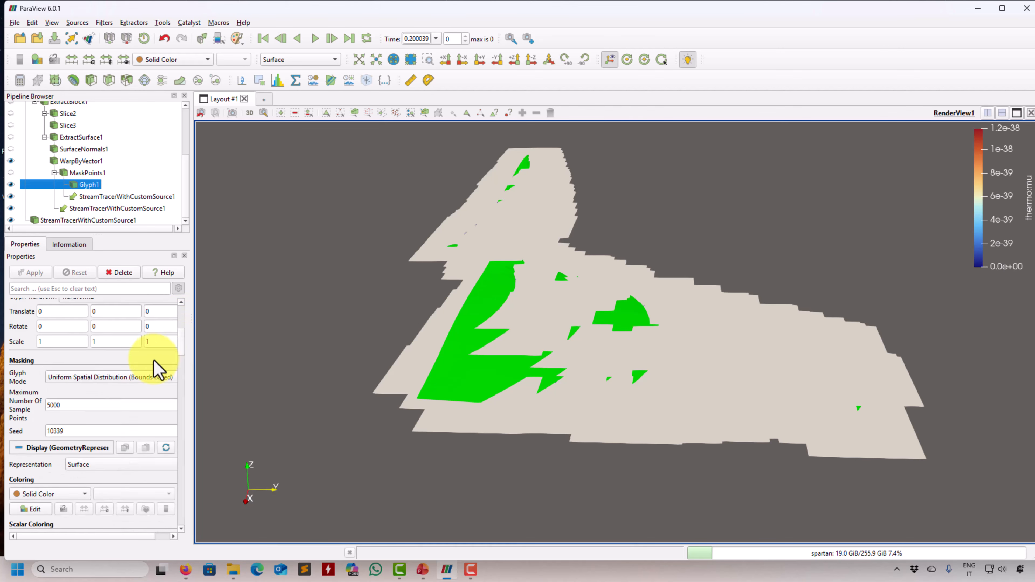
click(159, 377)
click(140, 389)
click(36, 276)
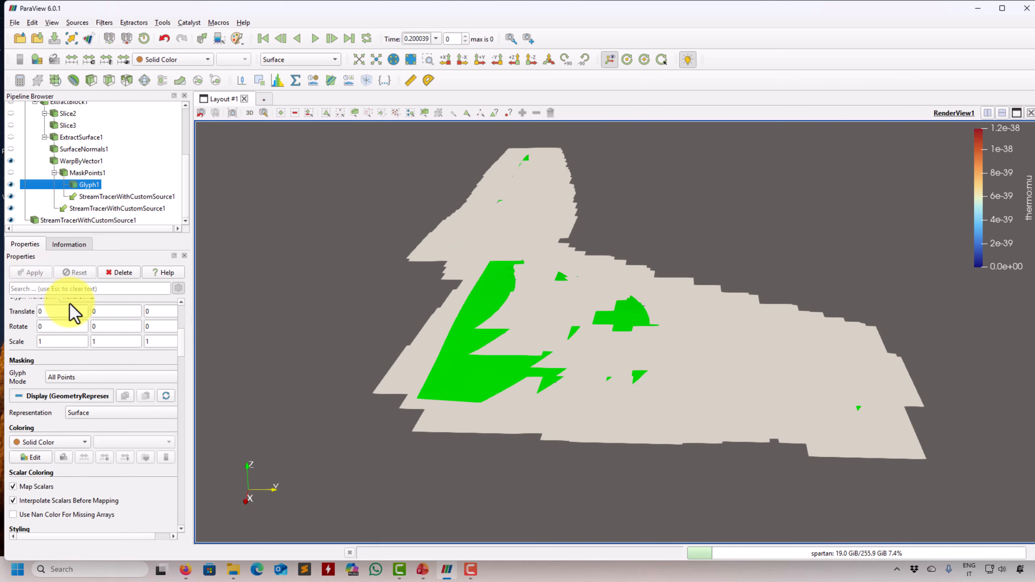
Set all three components of Glyph1's transform scale to 0.1, apply it, and inspect the smaller squares on the wing
scroll(179, 350, up, 2)
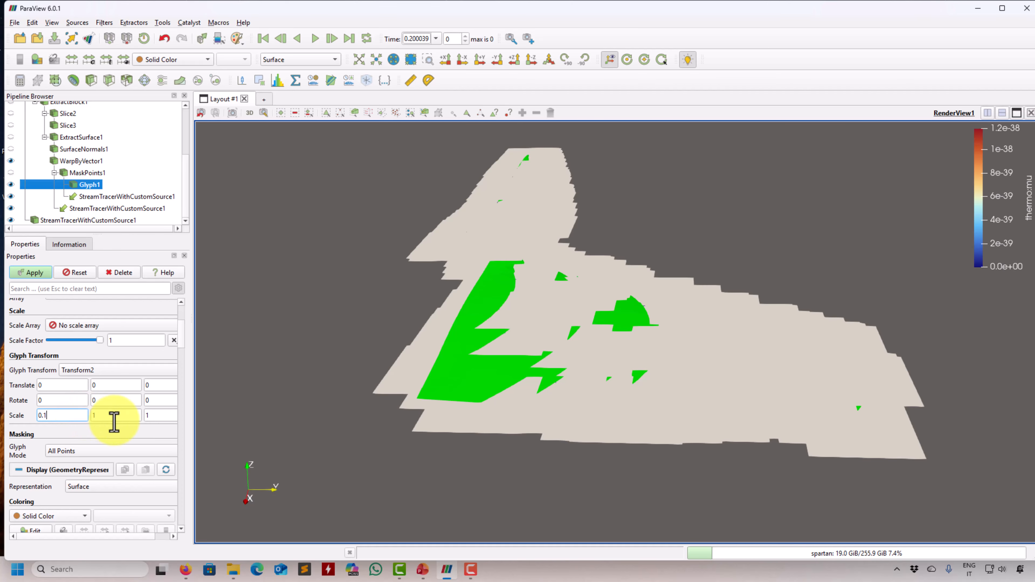
double_click(157, 415)
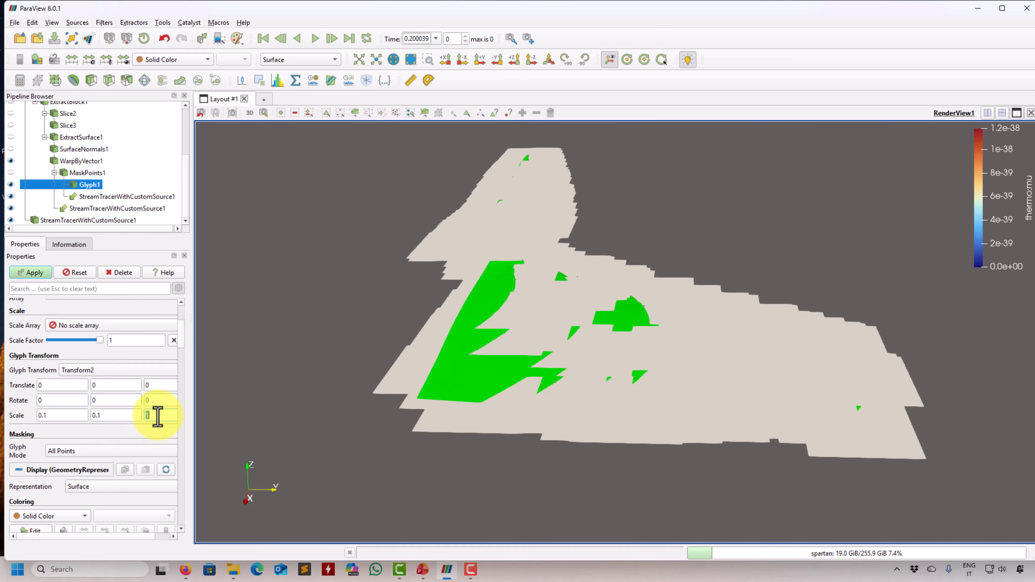
text(0.1)
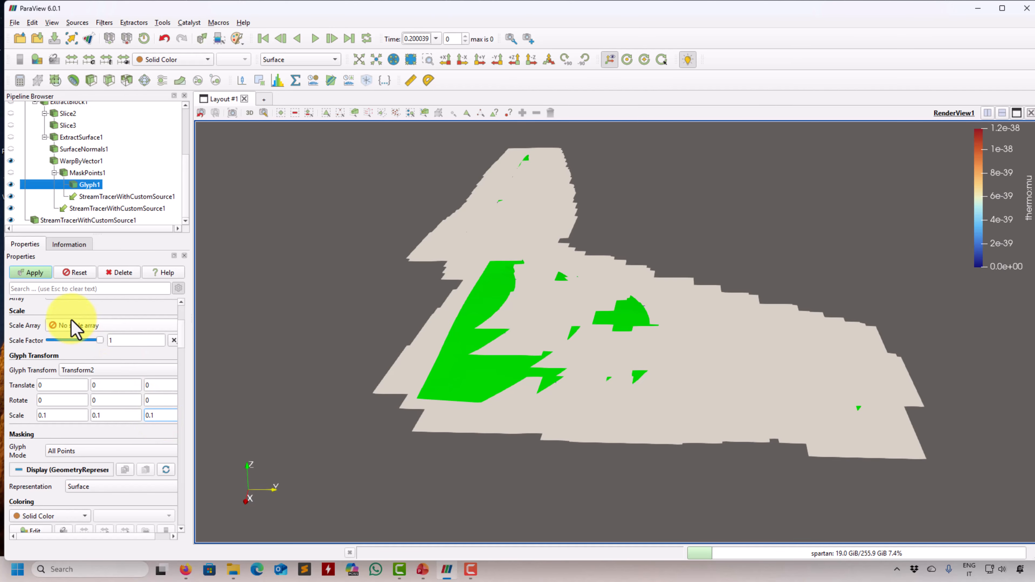
click(30, 273)
drag(619, 393, 636, 355)
scroll(636, 355, up, 5)
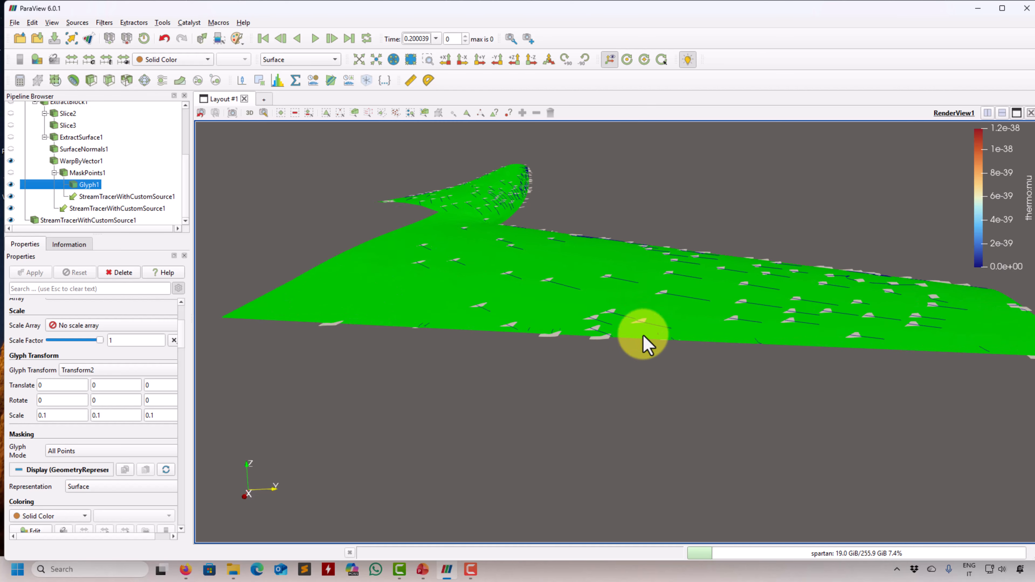
drag(686, 397, 568, 354)
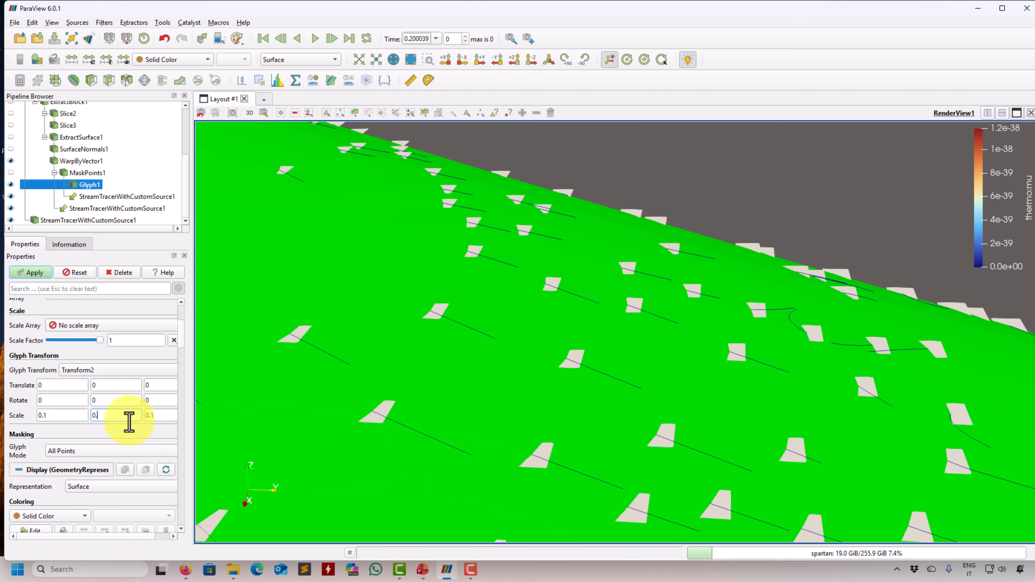
Apply trial values to Glyph1's transform scale components, ending with a scale of 0.05, 0.1, 0
click(21, 268)
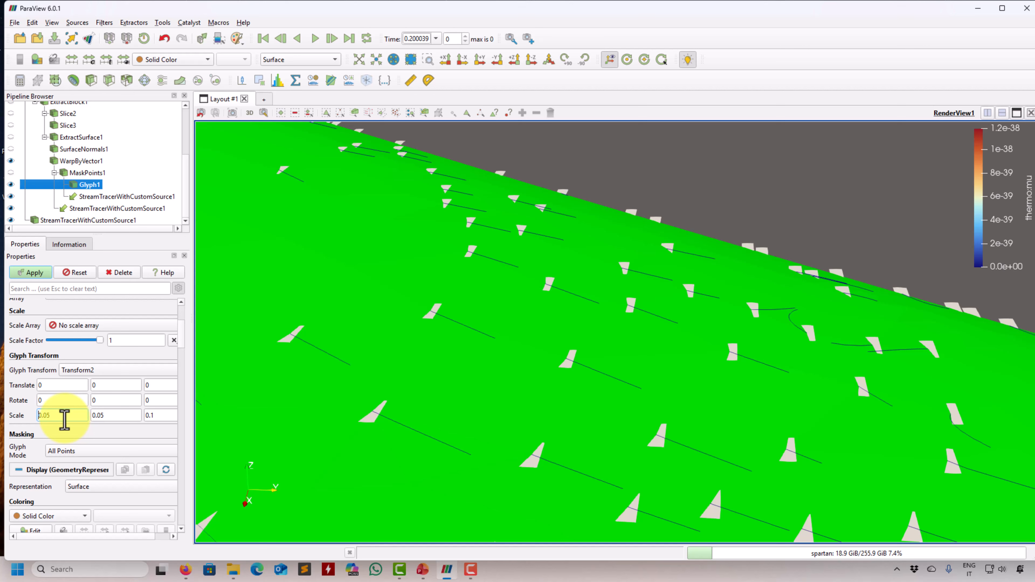
click(37, 274)
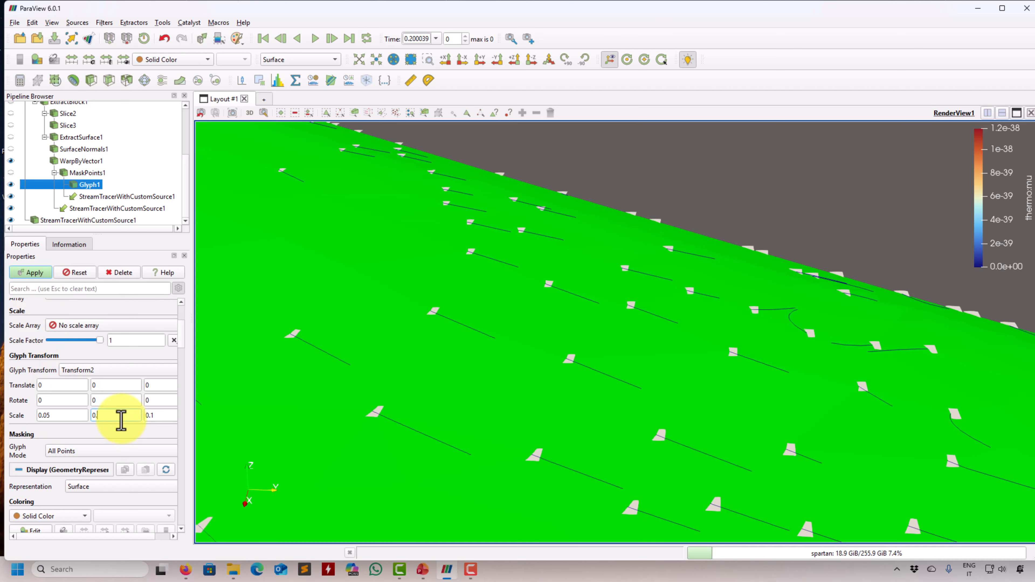
click(34, 272)
click(41, 278)
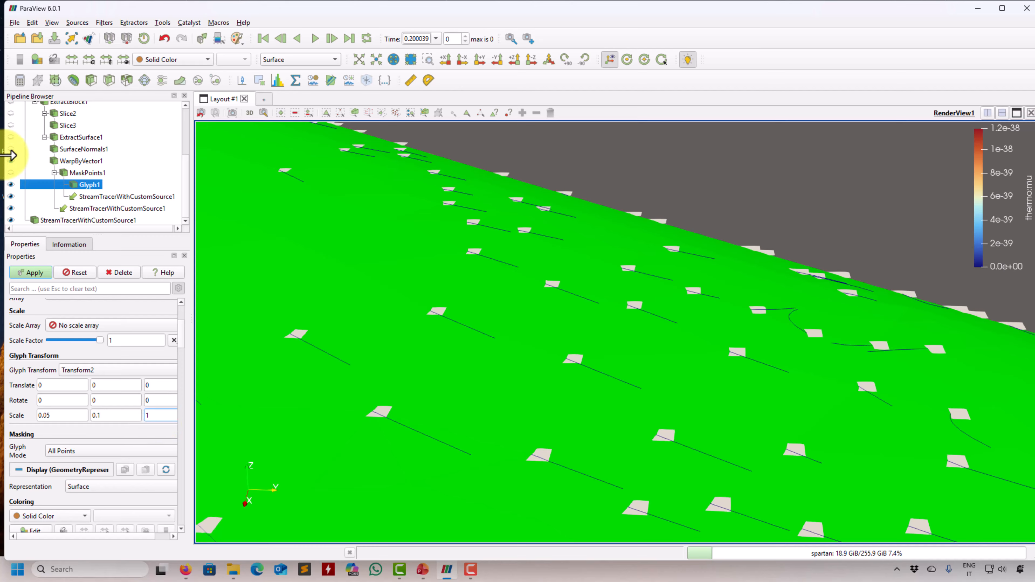
click(36, 273)
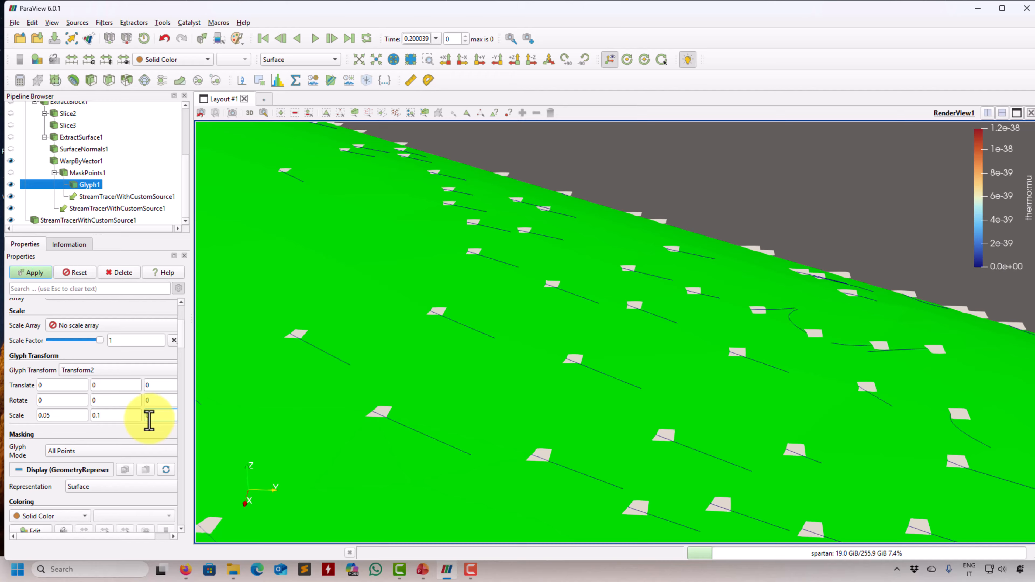
click(33, 273)
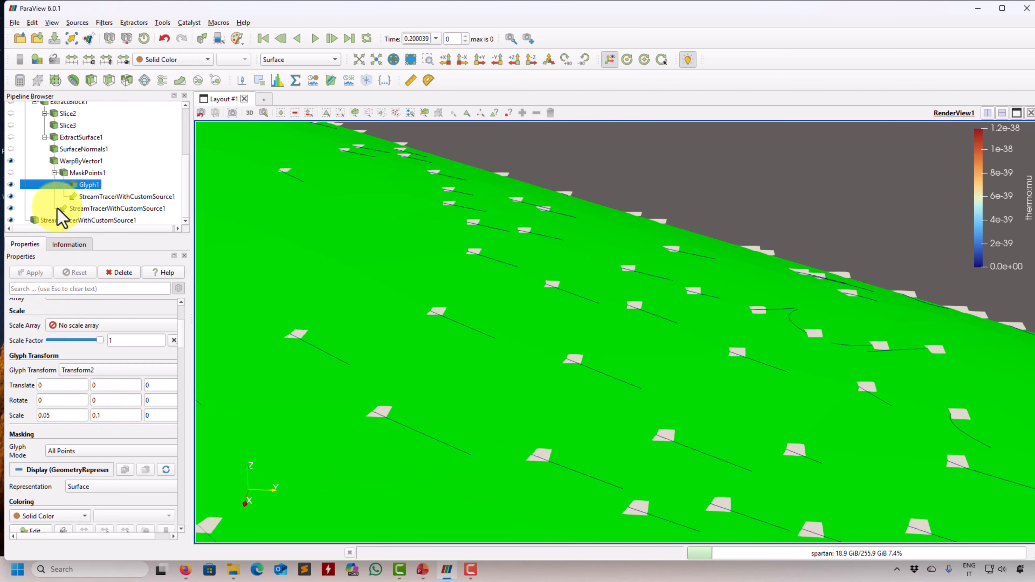
Hide WarpByVector1 and narrow Glyph1's transform scale to 0.02 in X, trying 0.05 in Y before applying 0.1
click(12, 160)
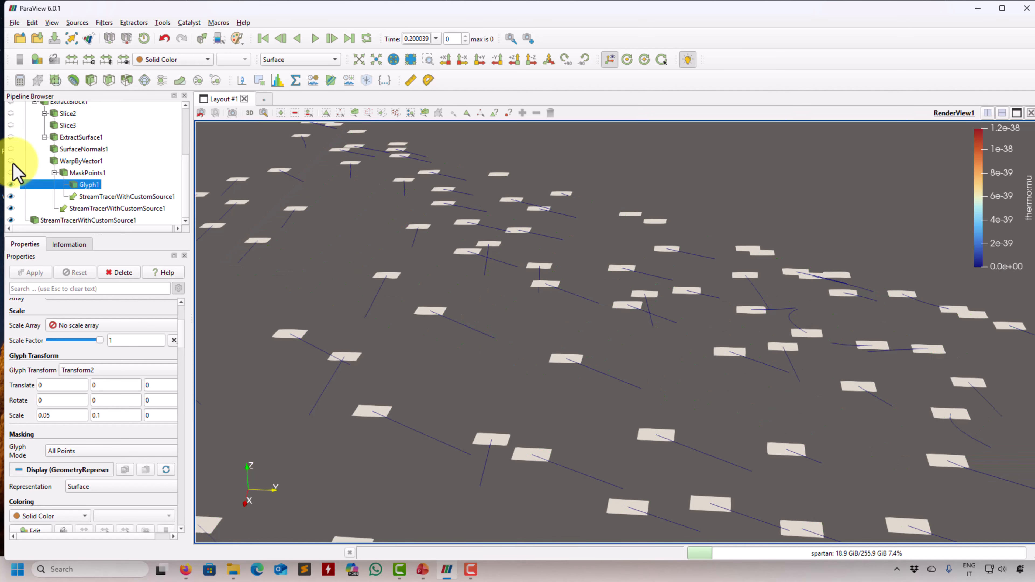
drag(411, 410, 425, 409)
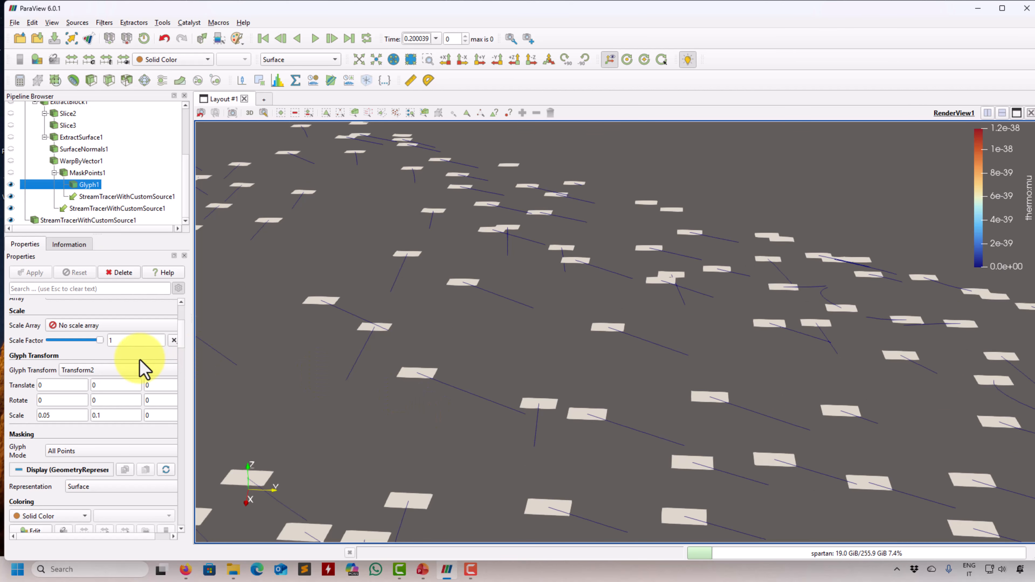
double_click(53, 415)
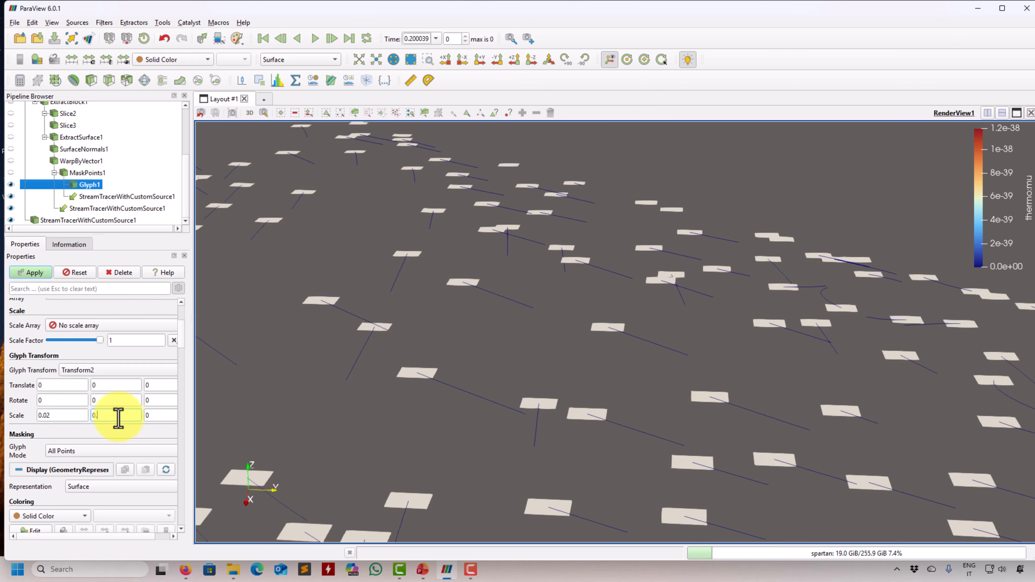
click(28, 273)
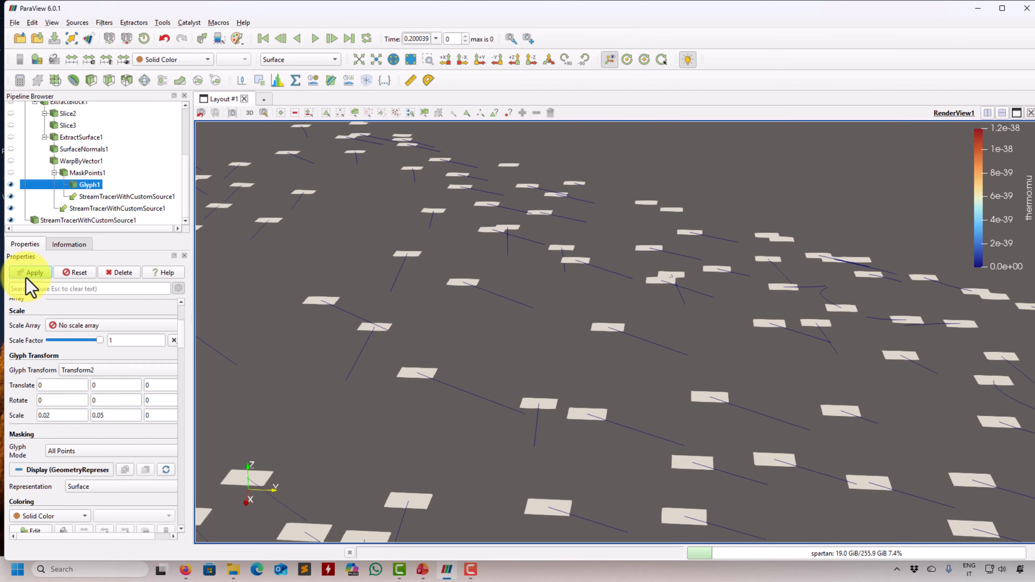
double_click(118, 416)
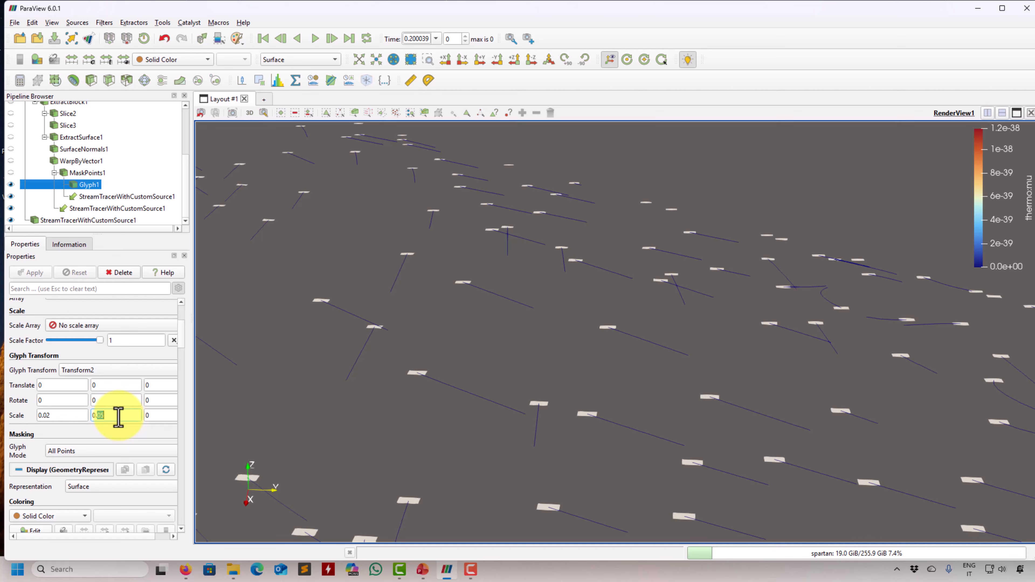
click(39, 274)
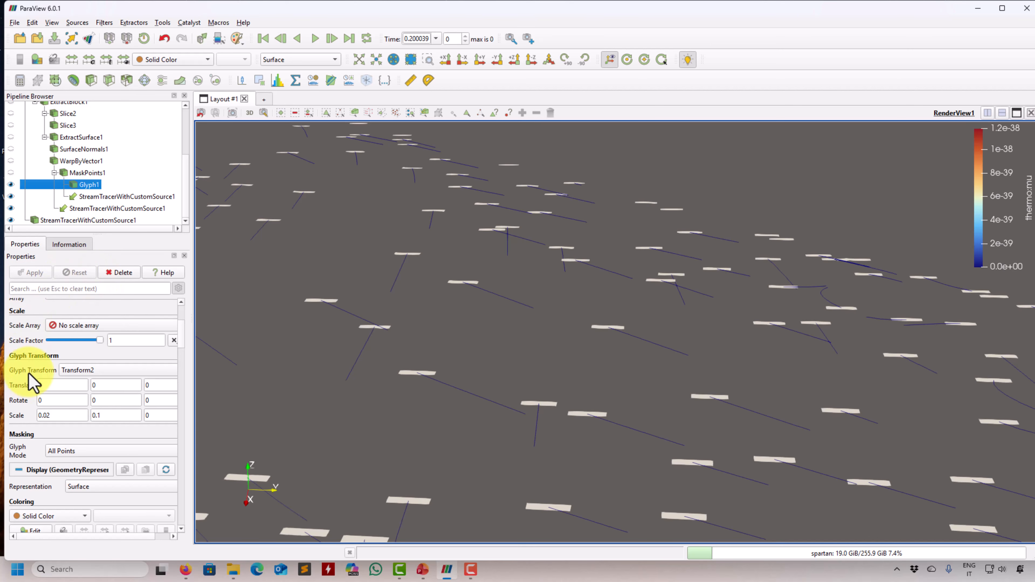
Show WarpByVector1 again and inspect how the rectangular glyphs lie on the wing surface from different angles
click(11, 162)
drag(481, 359, 601, 392)
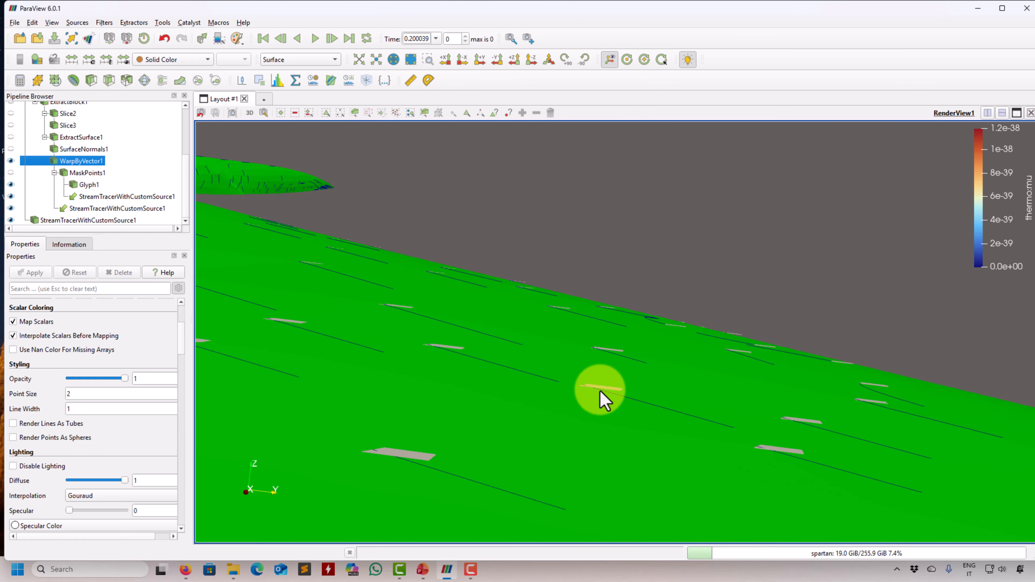
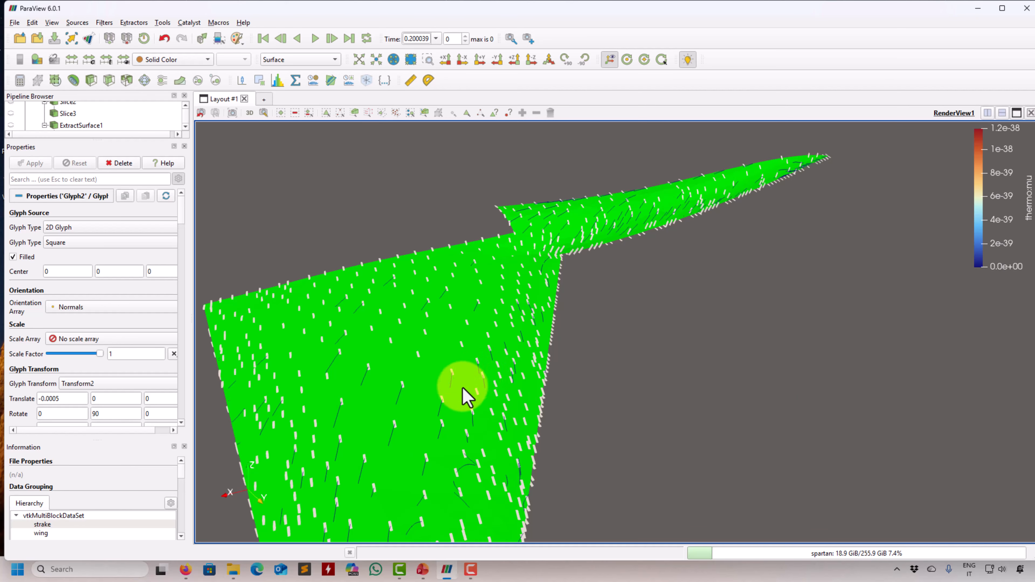
drag(499, 355, 444, 377)
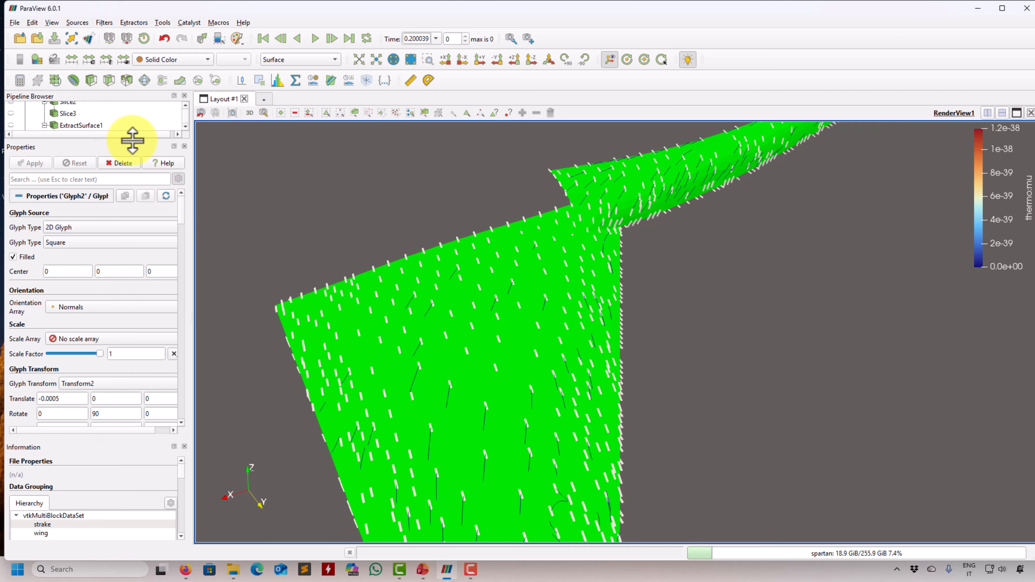
Enlarge the pipeline list, hide the StreamTracerWithCustomSource1 streamlines, and show MaskPoints1 with the Glyph2 rectangles
drag(132, 140, 138, 232)
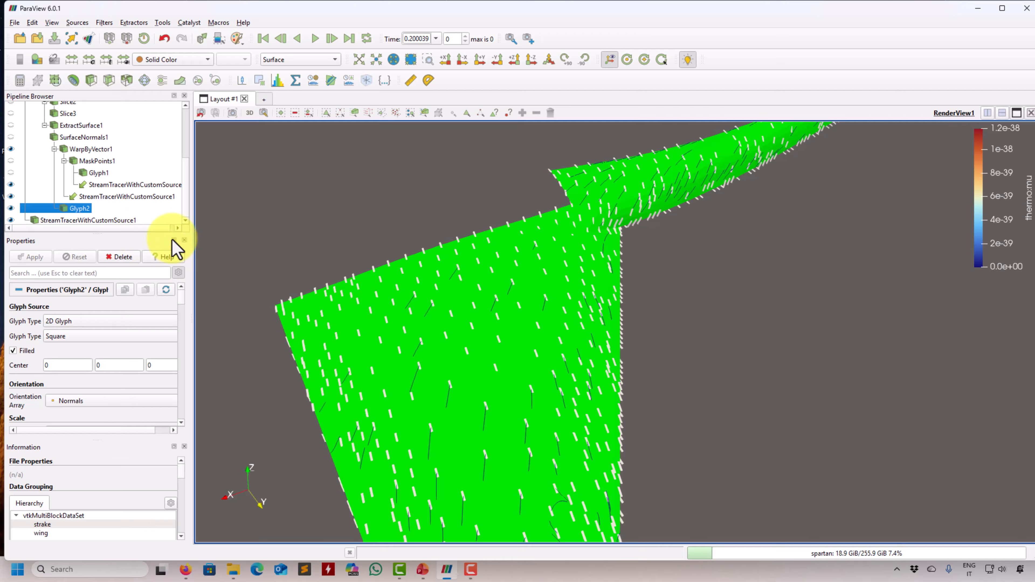
drag(183, 196, 185, 203)
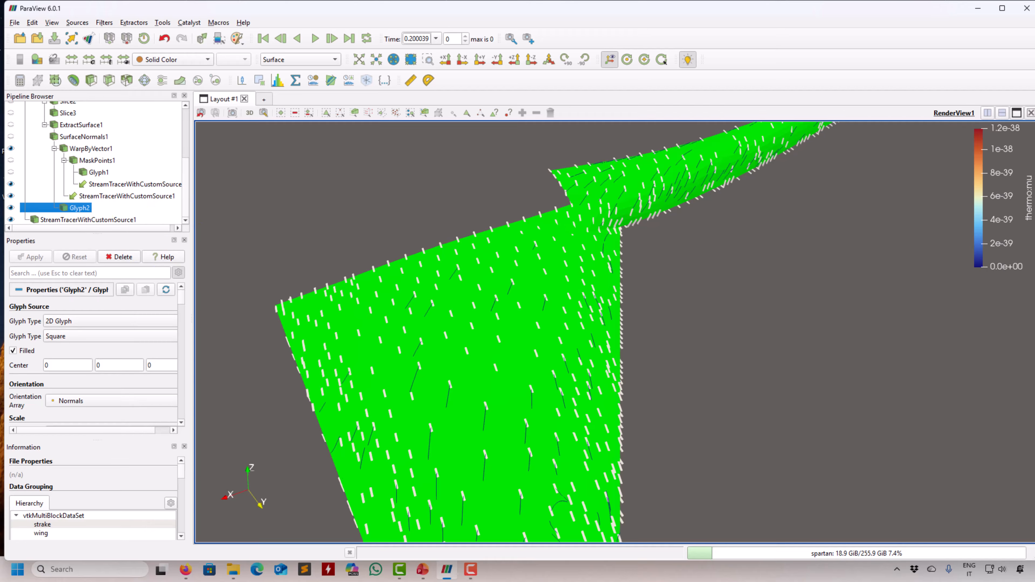
click(12, 196)
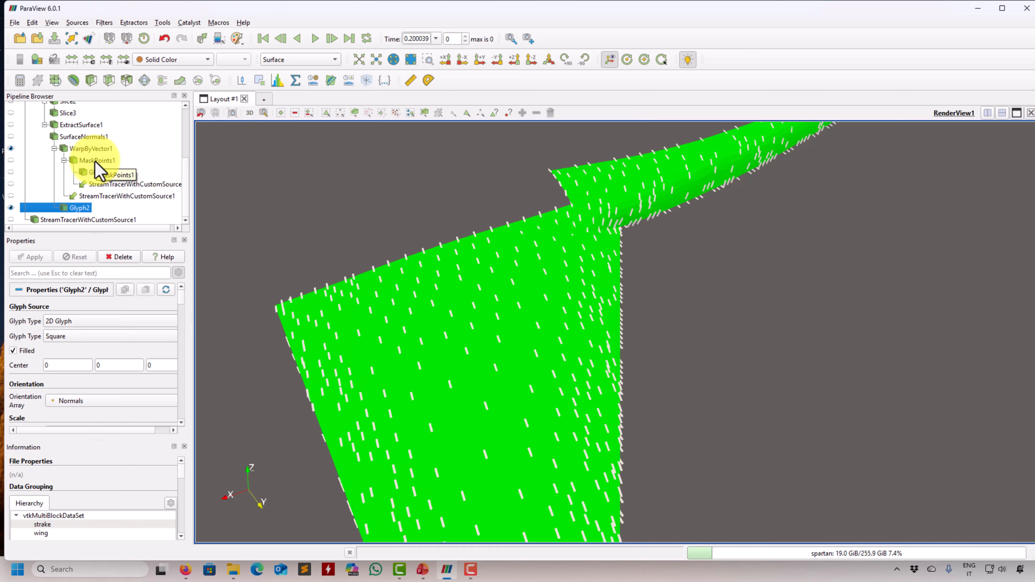
click(24, 160)
click(10, 160)
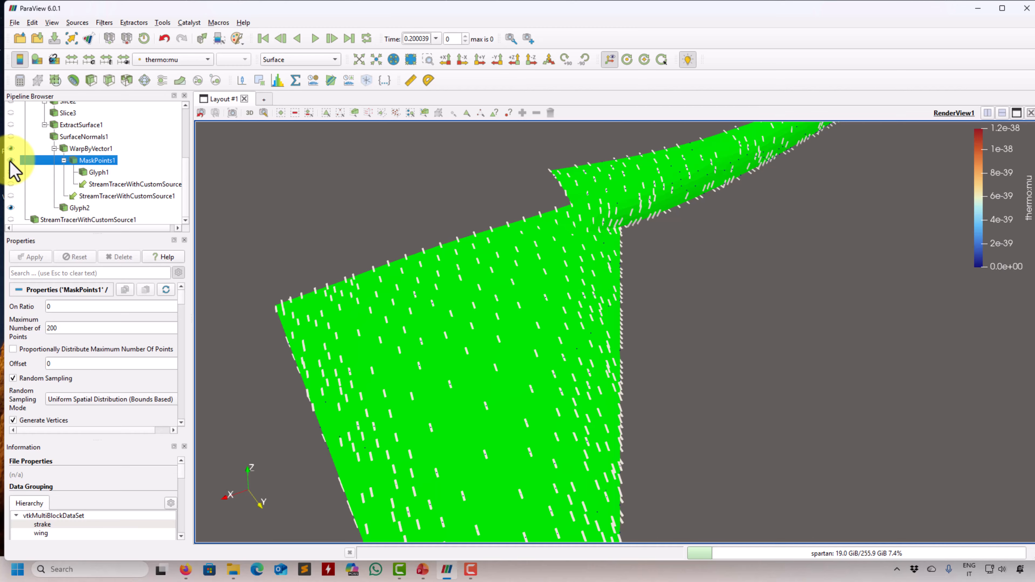
Delete StreamTracerWithCustomSource1 from the pipeline
click(106, 184)
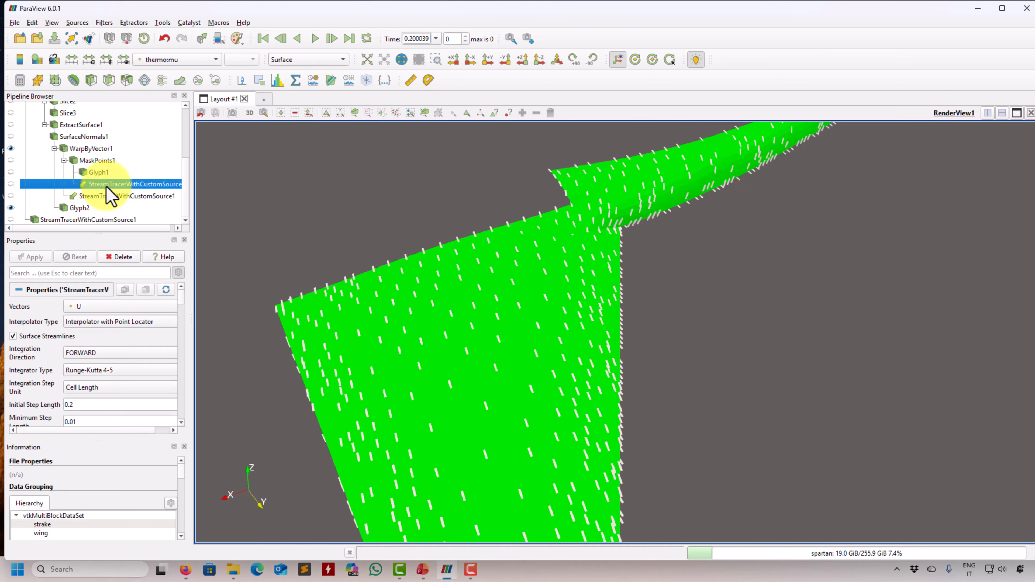
right_click(107, 196)
click(151, 292)
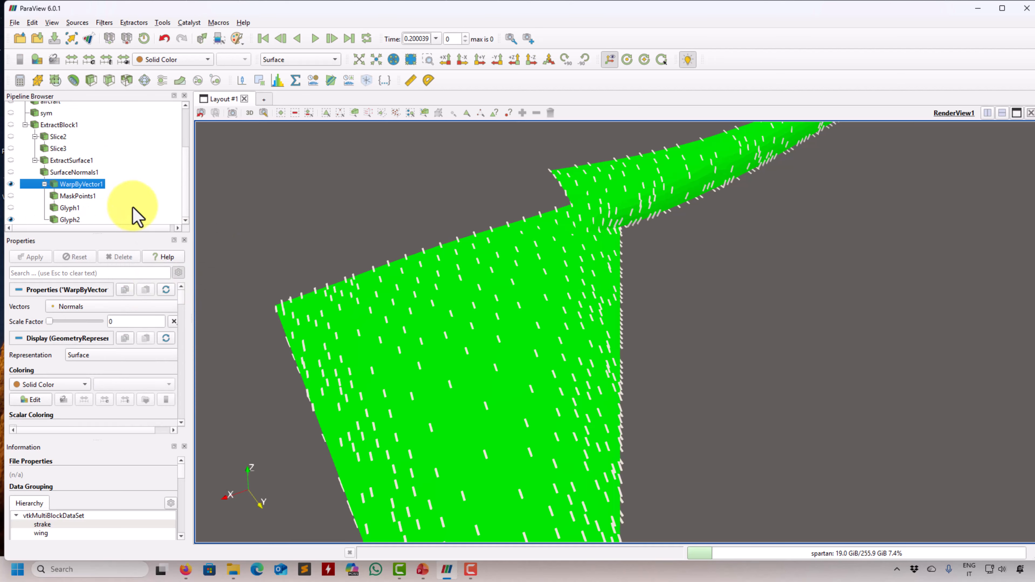
Check the settings of Glyph2 and SurfaceNormals1, and show MaskPoints1 on the wing
click(71, 220)
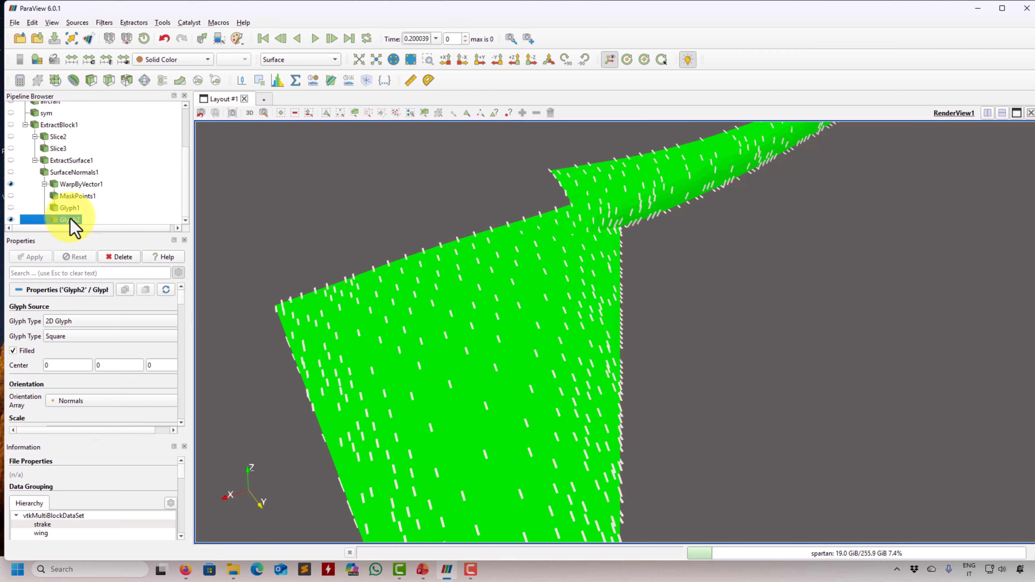
click(78, 173)
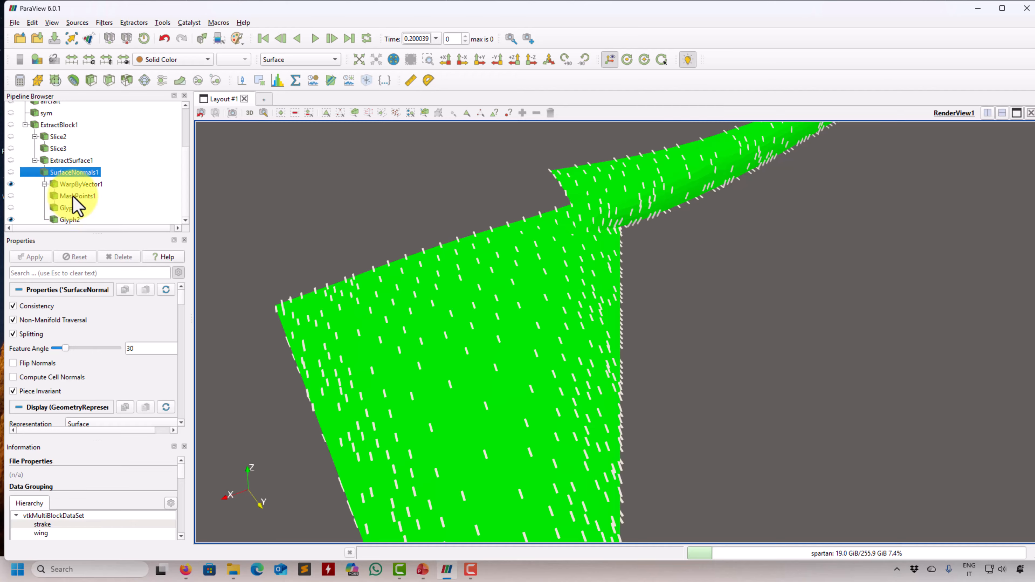
click(11, 196)
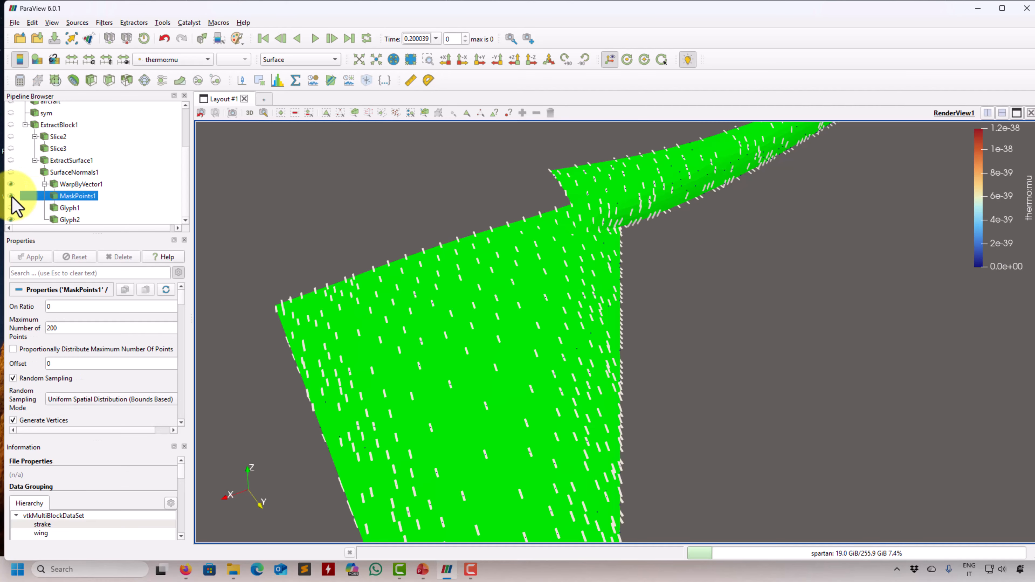
Hide MaskPoints1 and add a Stream Tracer With Custom Source that uses SurfaceNormals1 as its seed source
click(11, 197)
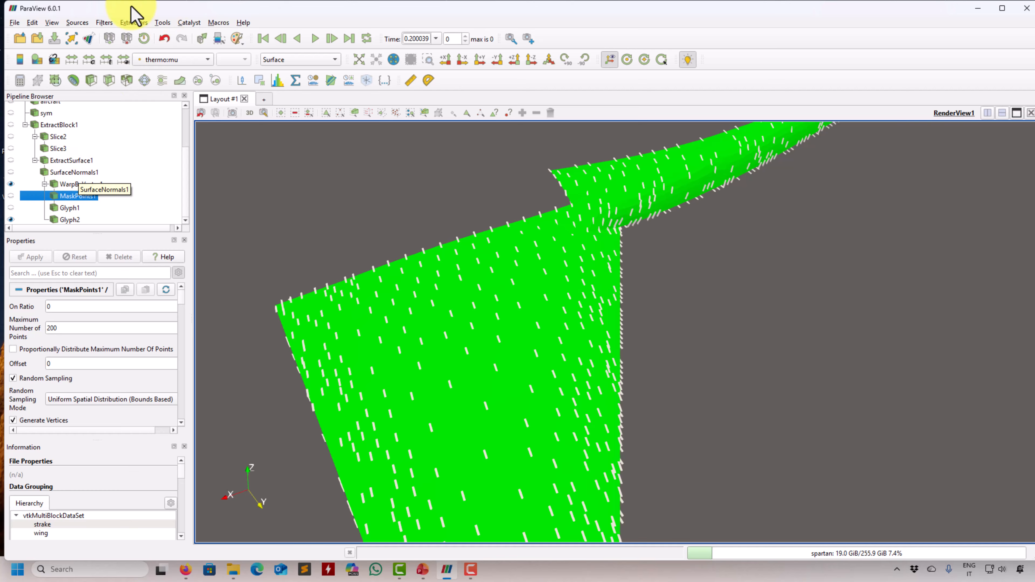
click(104, 23)
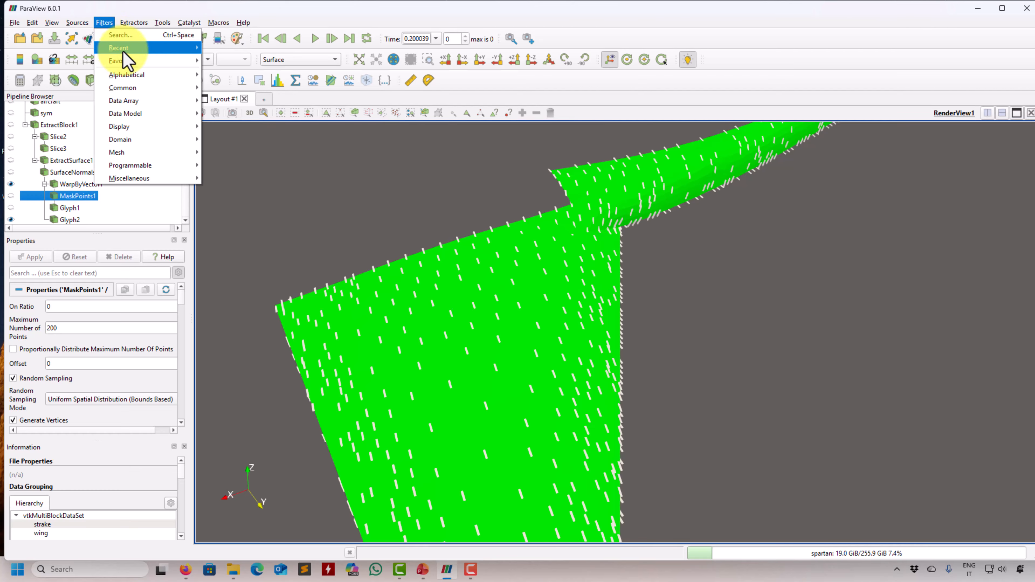
mouse_move(192, 49)
click(244, 61)
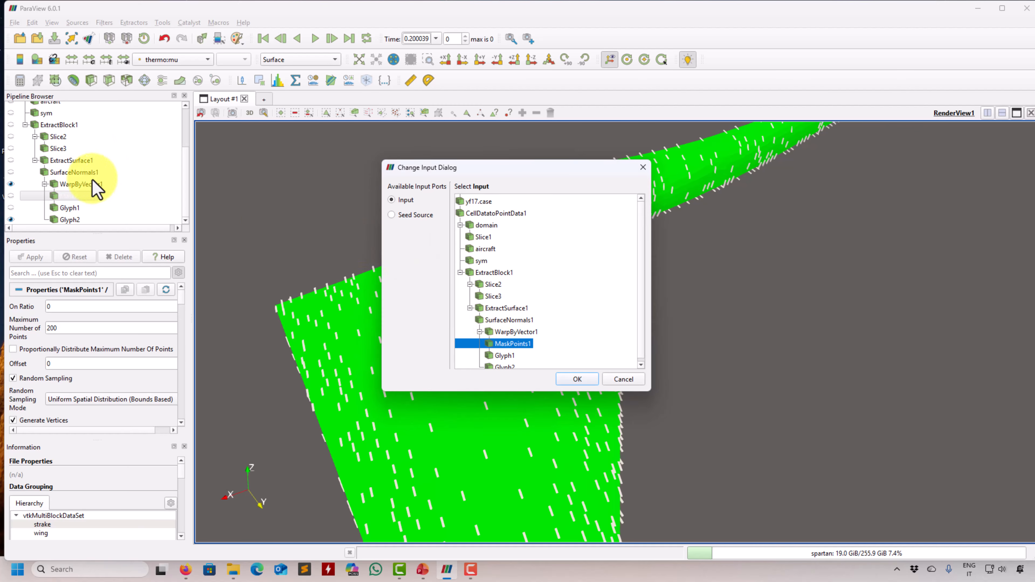
click(411, 216)
click(511, 321)
click(577, 379)
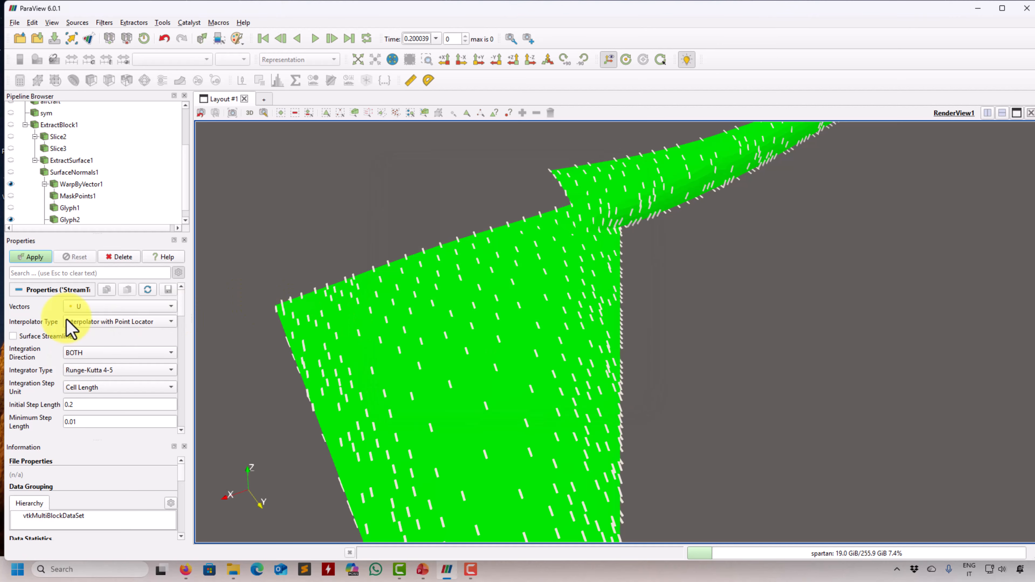
Enable Surface Streamlines for the new stream tracer, set its integration direction to FORWARD, and compute it
click(98, 353)
click(97, 364)
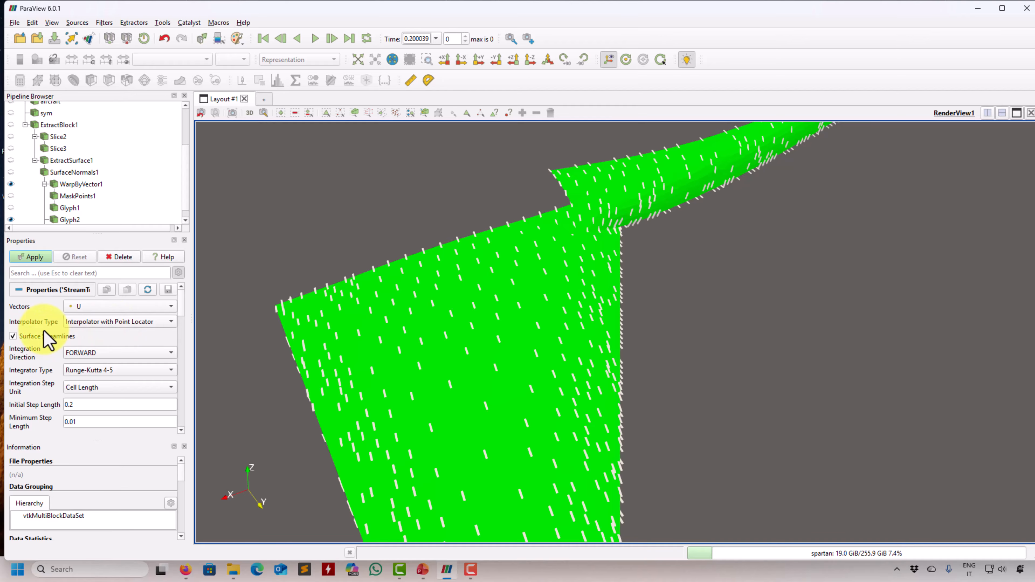
click(31, 257)
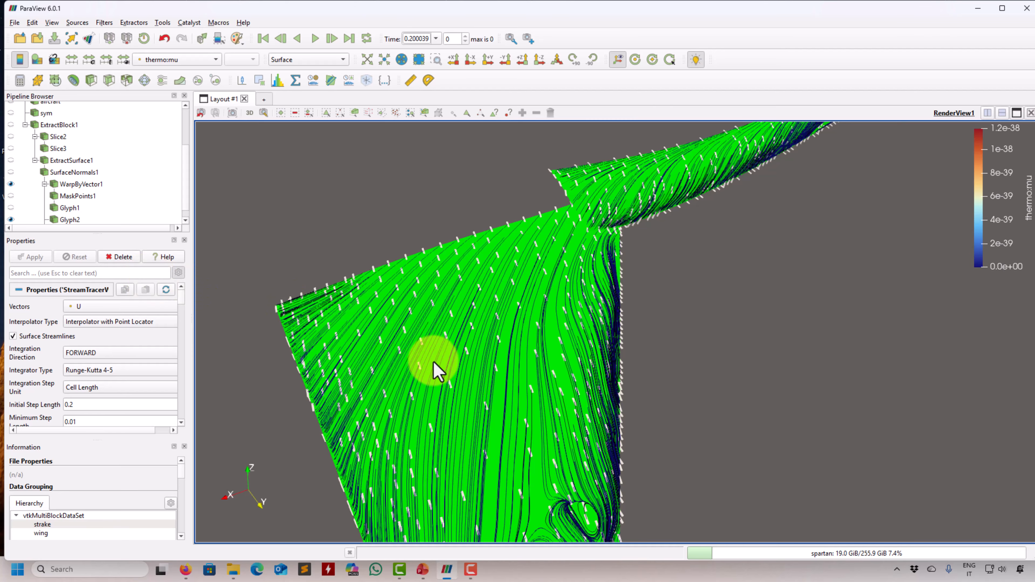
Examine the surface streamlines between the rectangular glyphs on the wing, and delete this stream tracer
drag(433, 362, 142, 321)
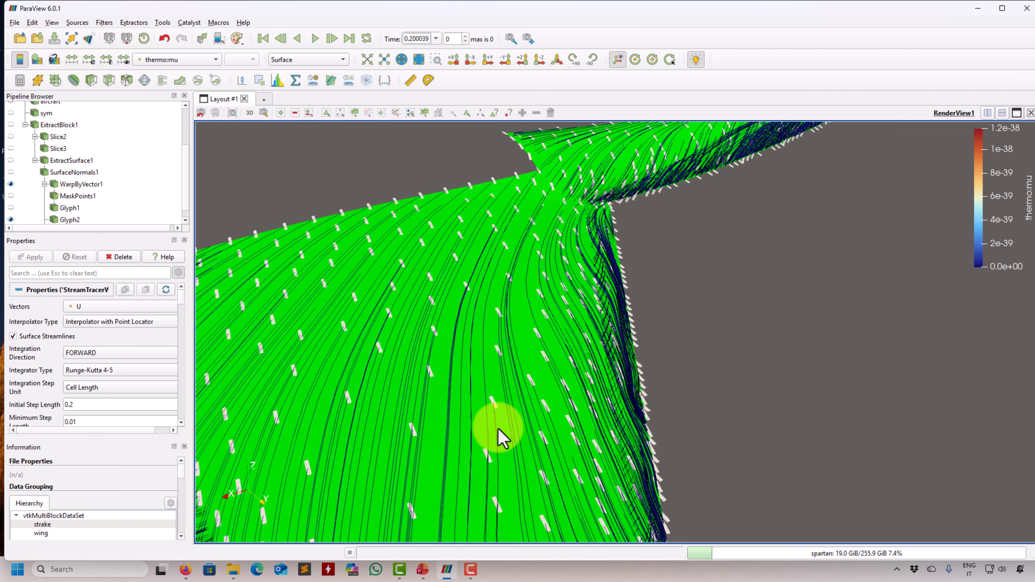
scroll(498, 429, down, 5)
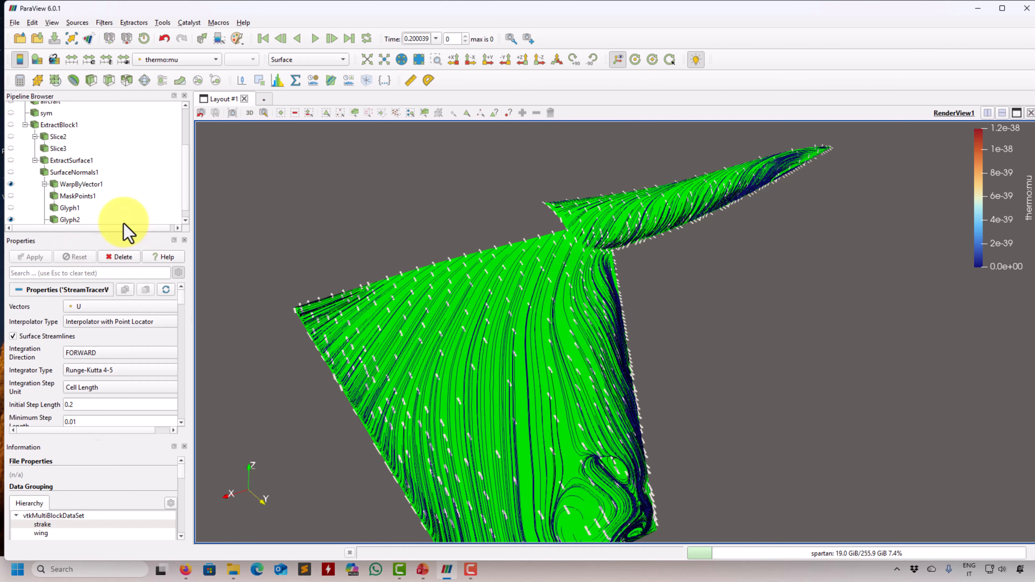
scroll(114, 203, down, 1)
click(122, 257)
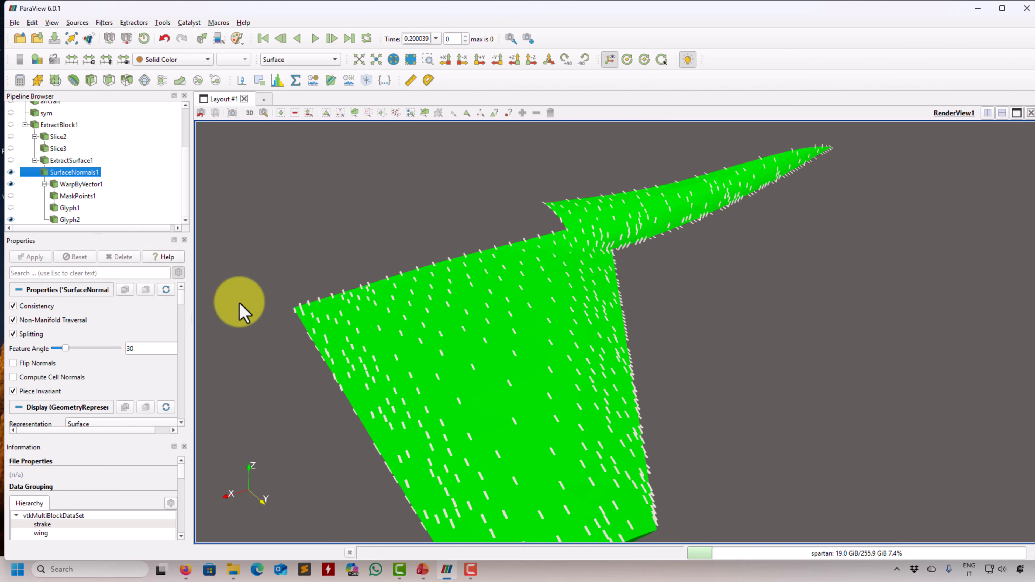
Split the layout side by side and open the image 309908main_EC89-0096-206_full.png from the figs folder
drag(421, 306, 483, 304)
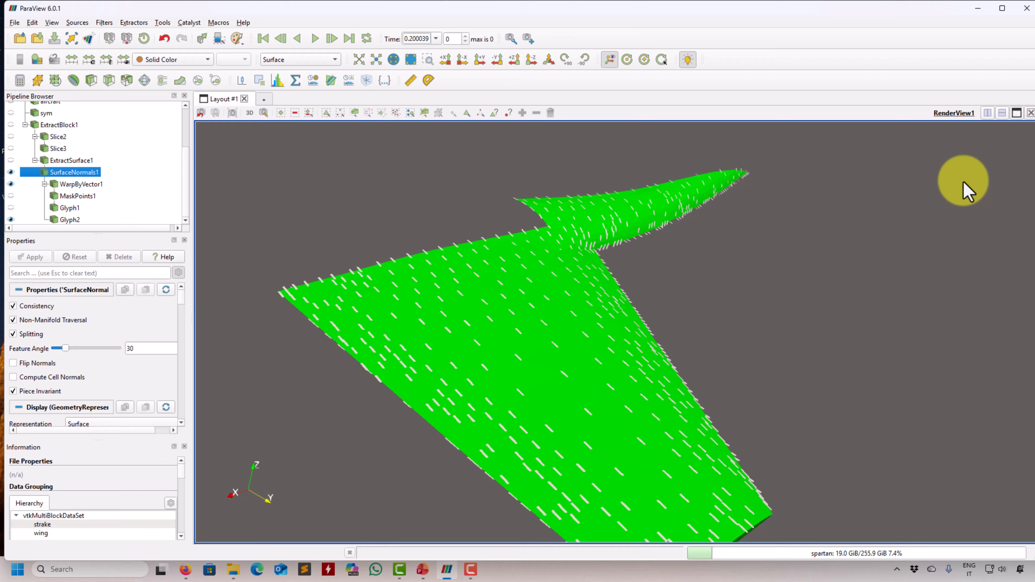
click(988, 114)
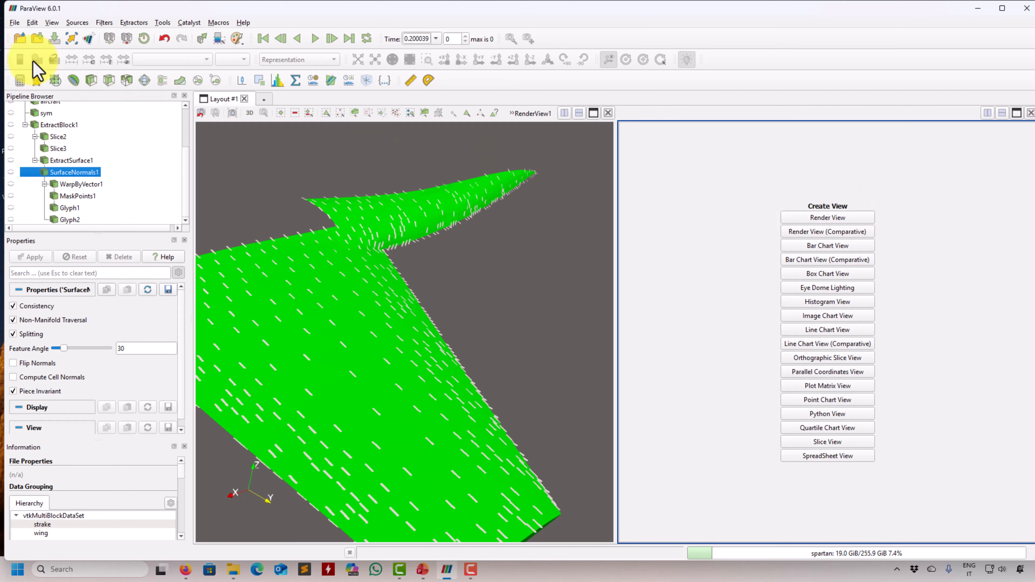
click(20, 38)
click(479, 158)
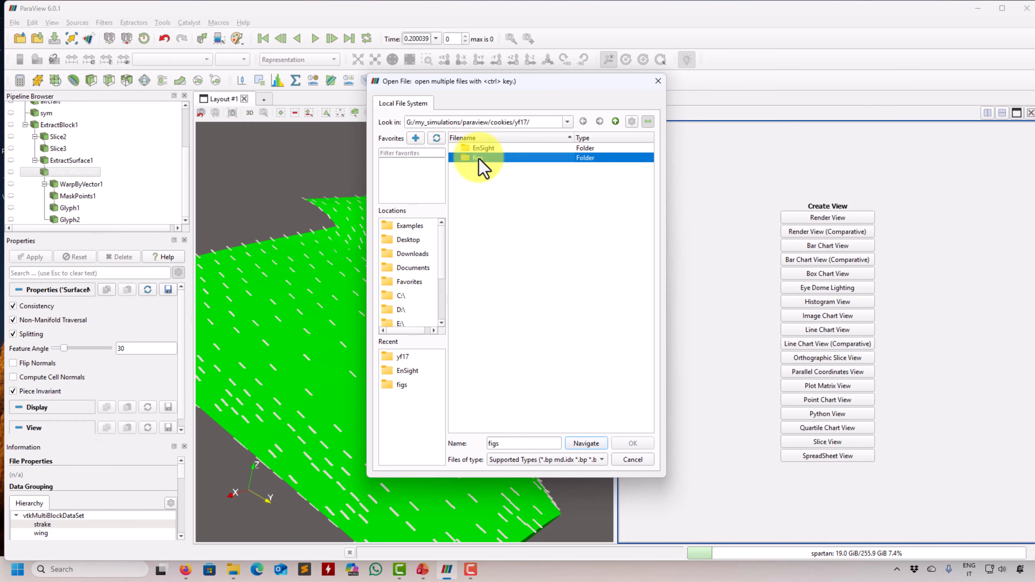
double_click(479, 159)
double_click(502, 161)
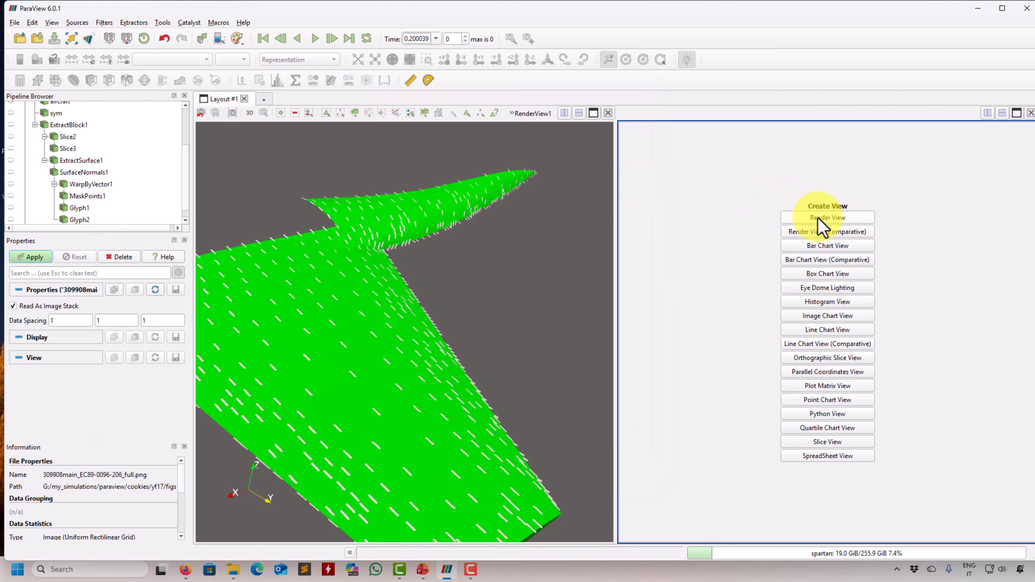
Show the image in a new Render View in the empty half and turn off Map Scalars for it
click(819, 219)
scroll(123, 171, down, 1)
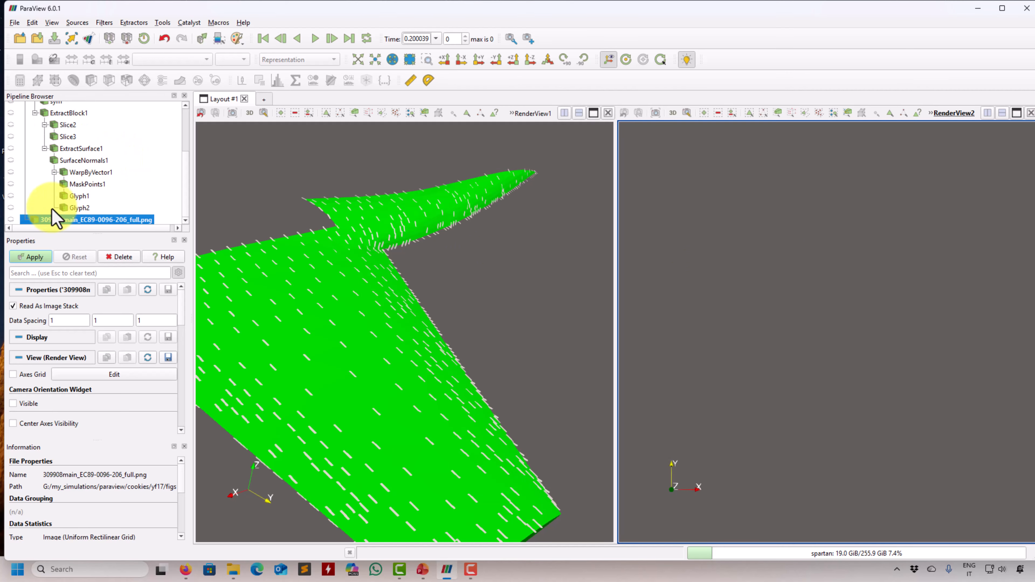
click(30, 257)
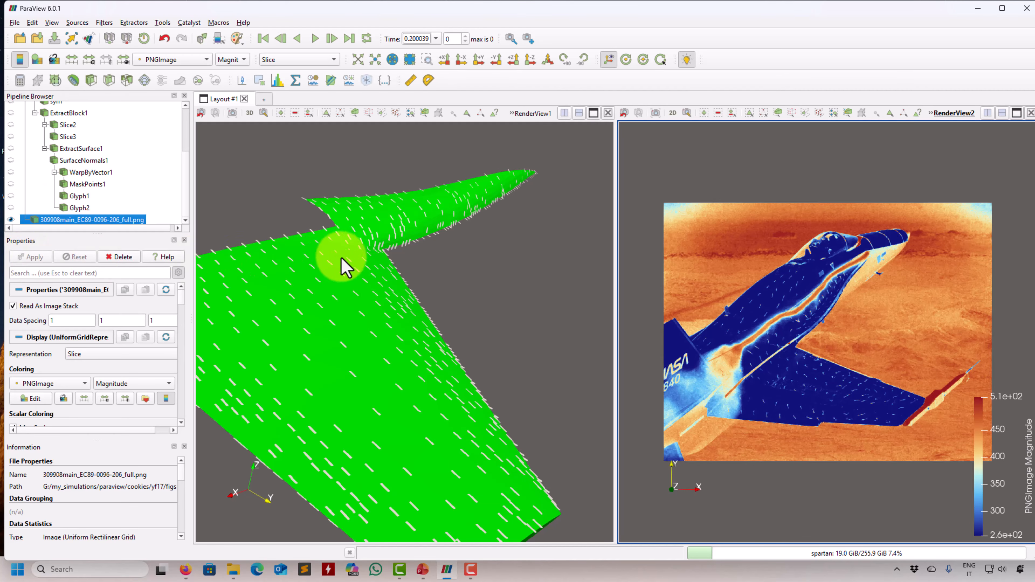
scroll(67, 373, down, 2)
click(16, 363)
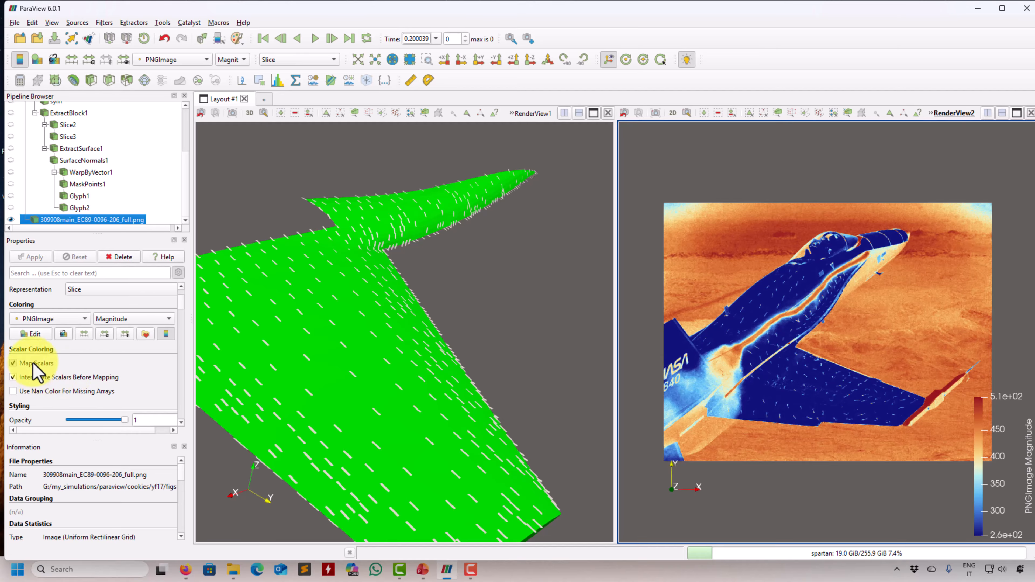
Delete yf17.case together with its entire downstream pipeline, keeping the photo
drag(378, 356, 434, 290)
drag(390, 257, 381, 263)
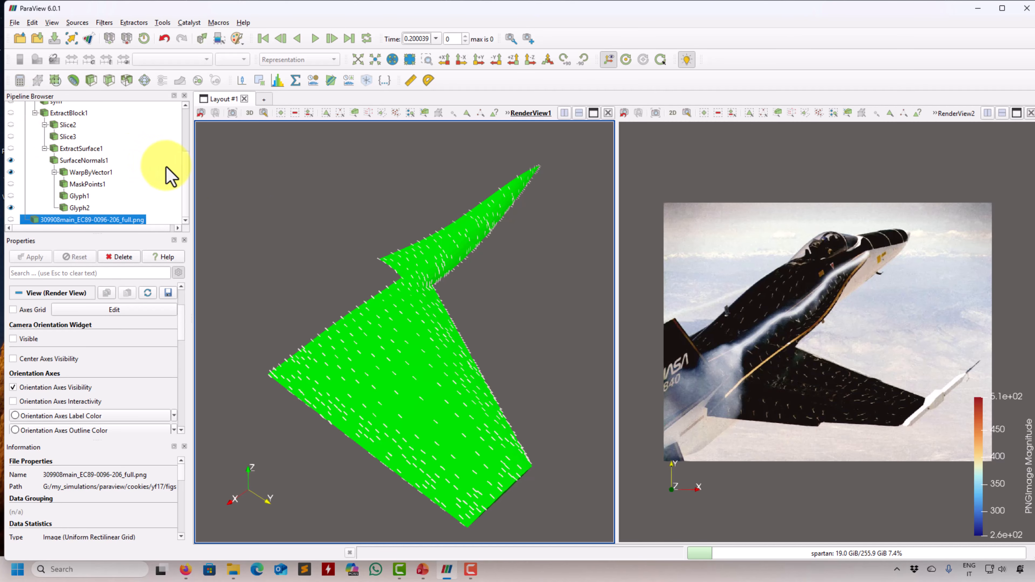
drag(188, 170, 187, 132)
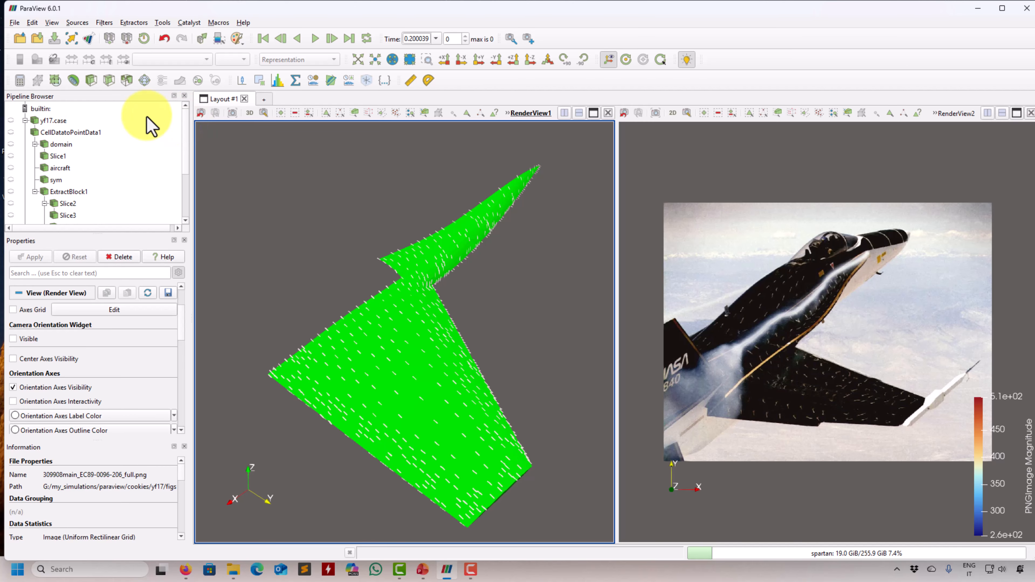
right_click(56, 121)
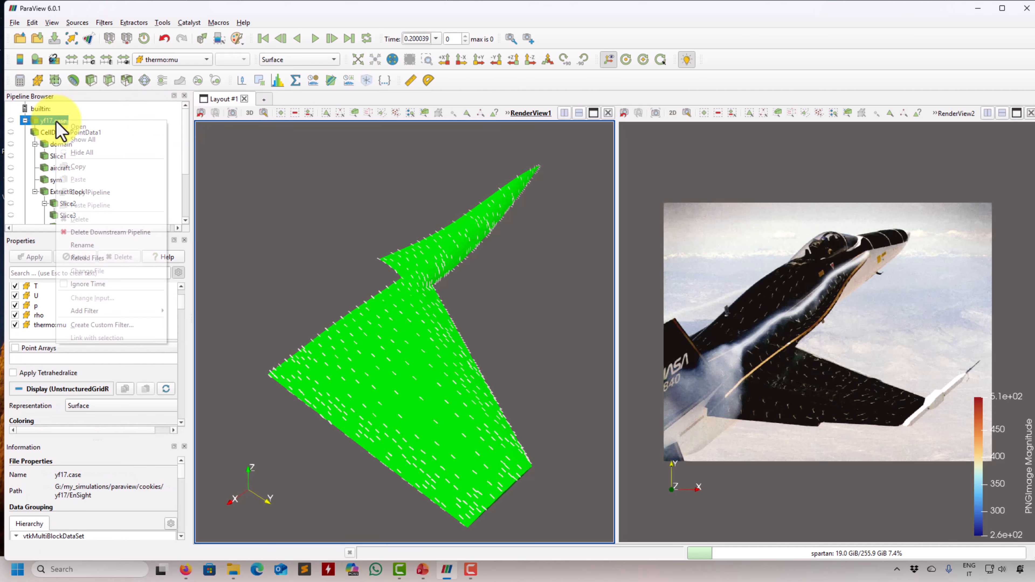
click(75, 230)
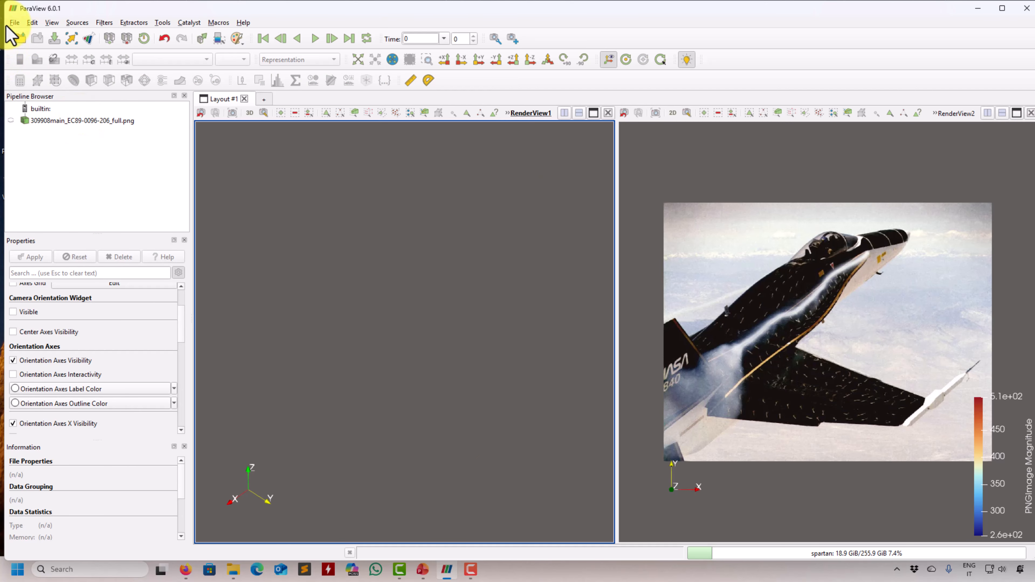
Load the saved state2-v state file from the yf17/EnSight folder
click(15, 23)
click(49, 70)
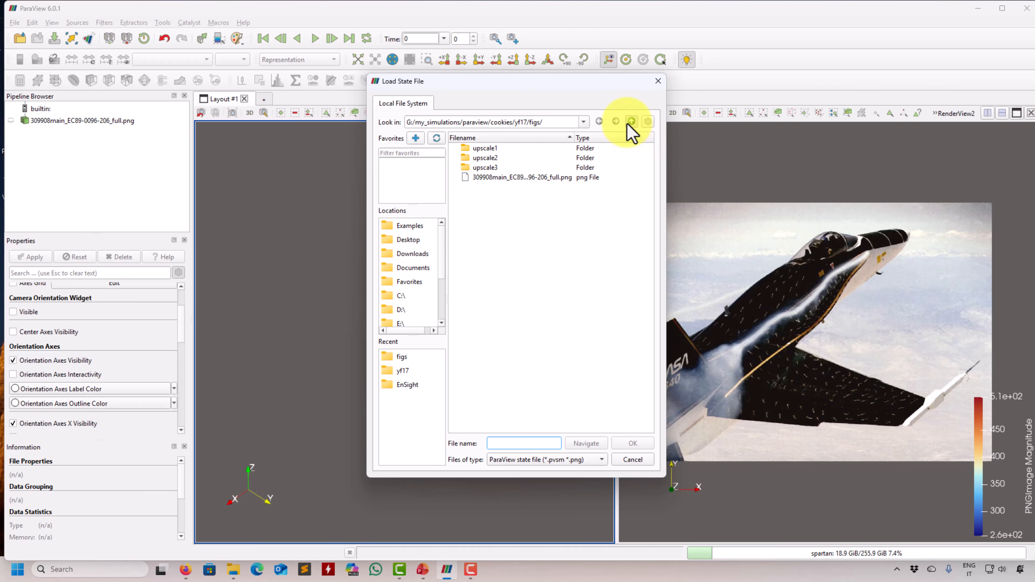
click(630, 122)
double_click(488, 149)
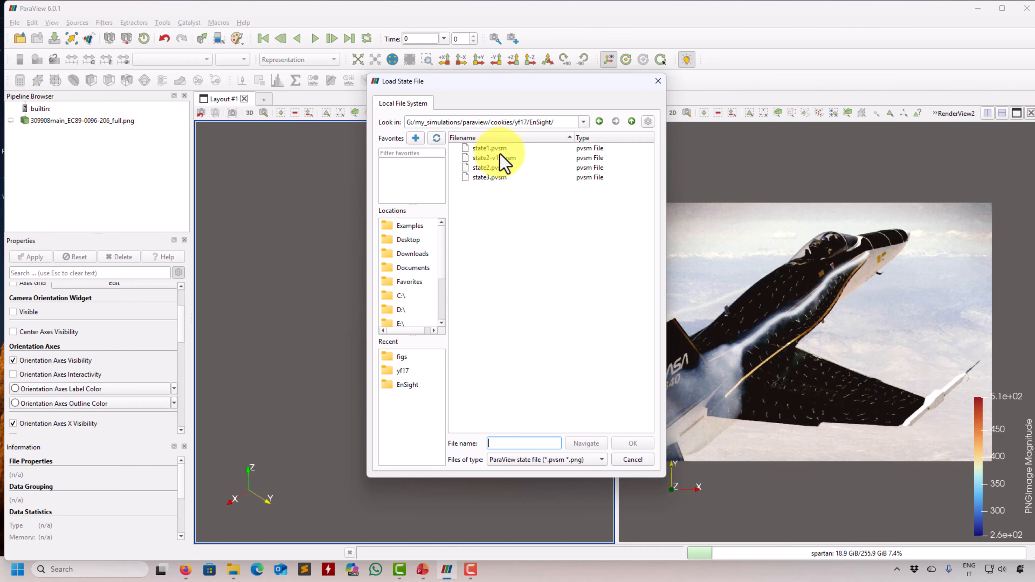
double_click(502, 157)
click(638, 364)
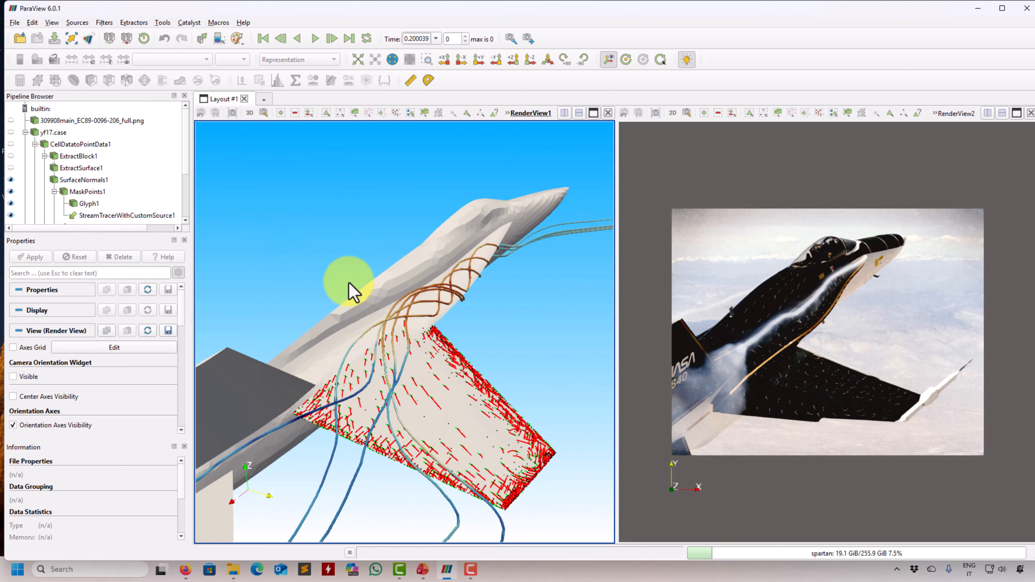
Examine the aircraft's vortex streamlines, wing glyphs and short surface streamlines up close and as a whole beside the reference photo
scroll(513, 417, up, 4)
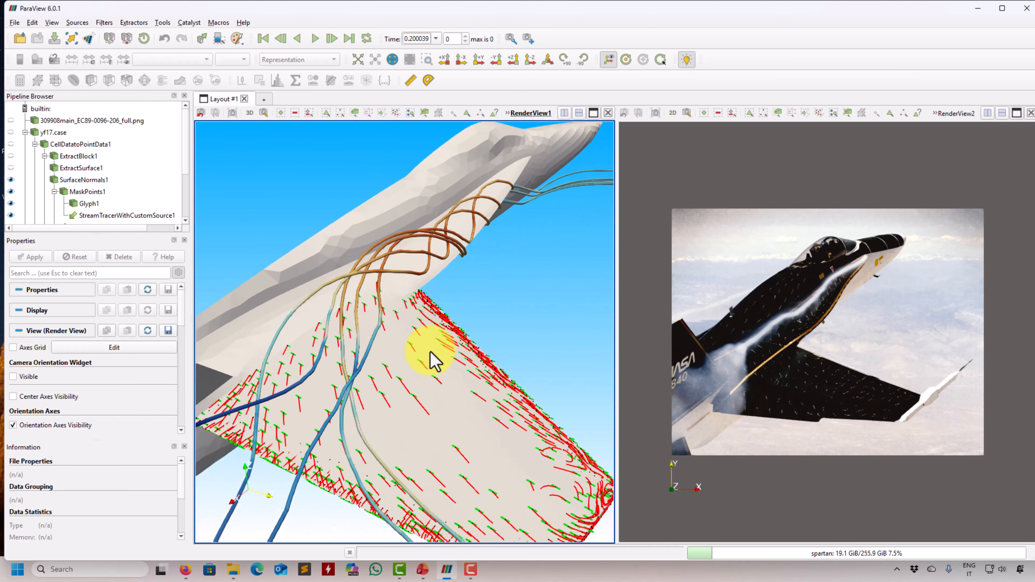
middle_drag(430, 351, 434, 305)
mouse_move(434, 305)
right_down()
mouse_move(439, 332)
mouse_move(436, 301)
right_up()
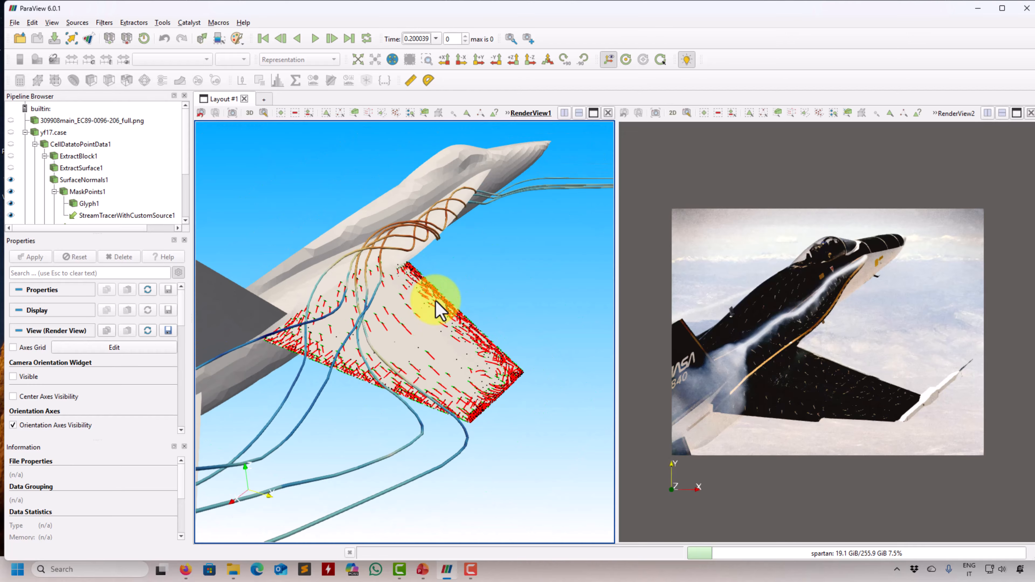
middle_drag(488, 290, 579, 373)
middle_drag(492, 319, 513, 301)
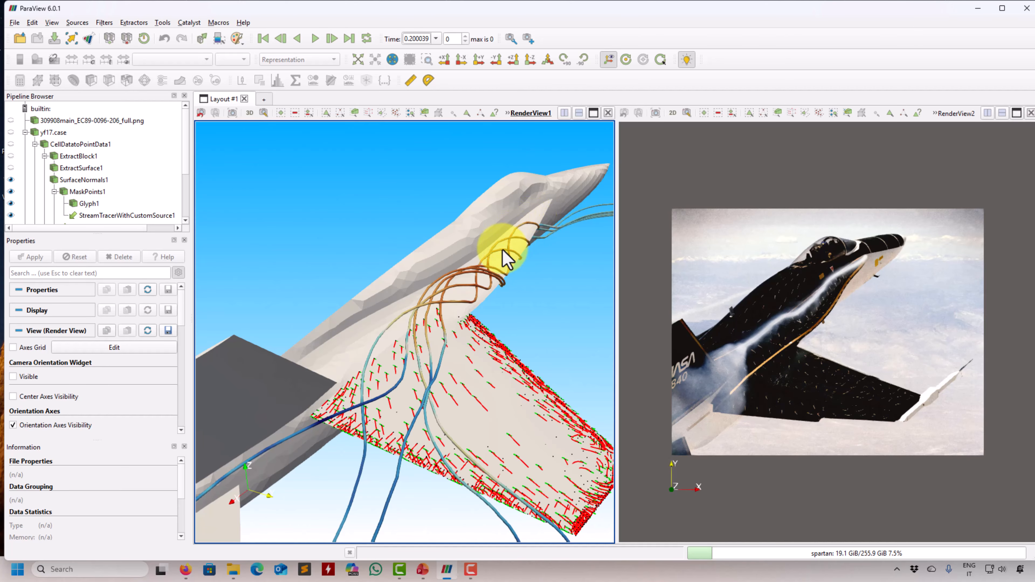
scroll(404, 391, up, 10)
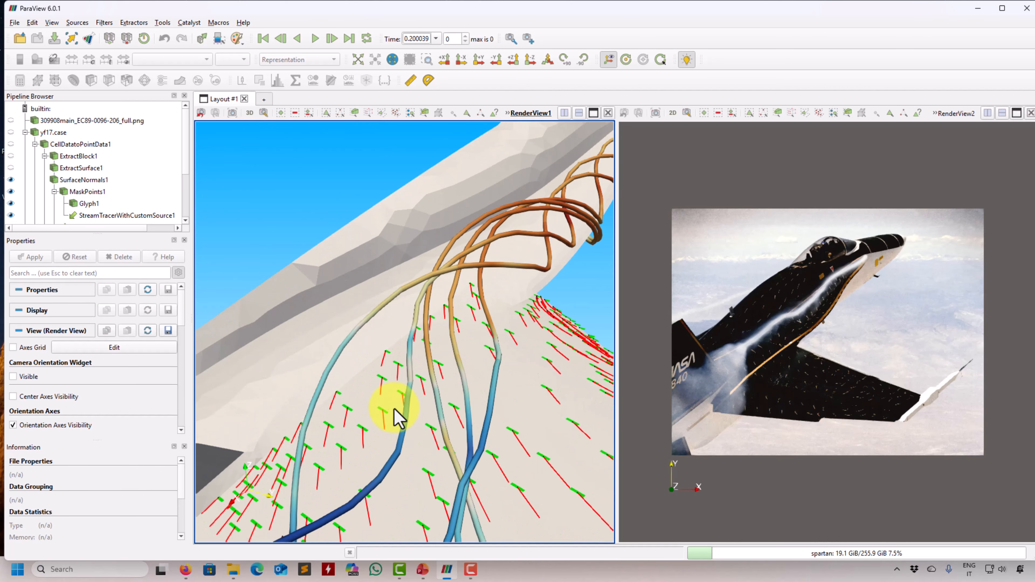
middle_drag(436, 385, 349, 315)
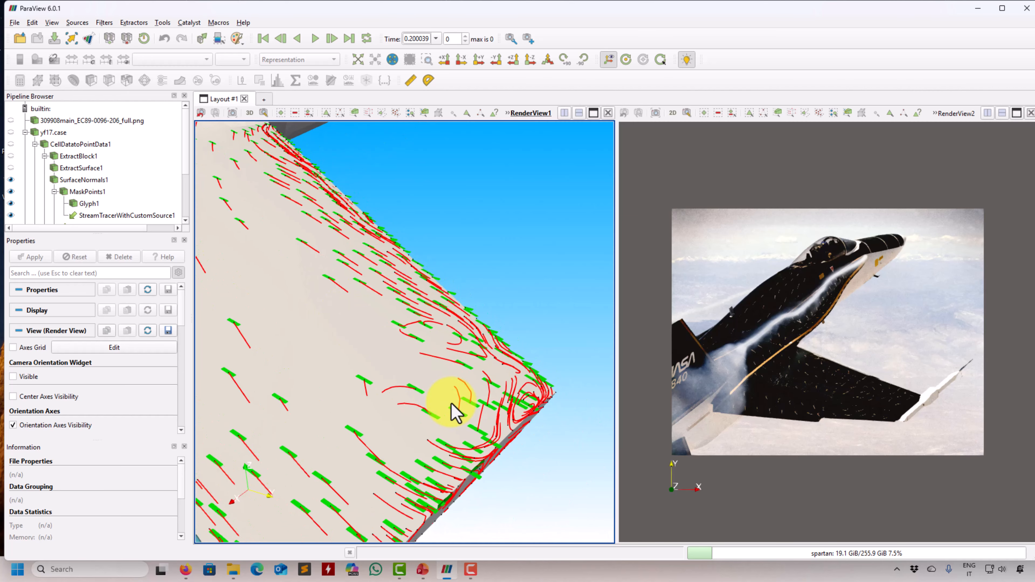
scroll(440, 418, down, 10)
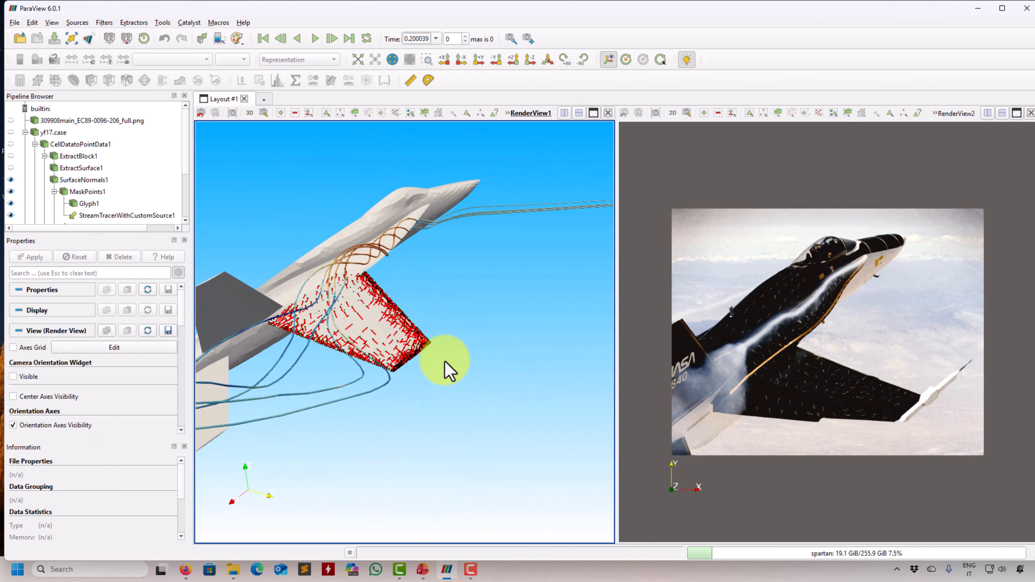
scroll(388, 370, up, 4)
scroll(416, 320, down, 5)
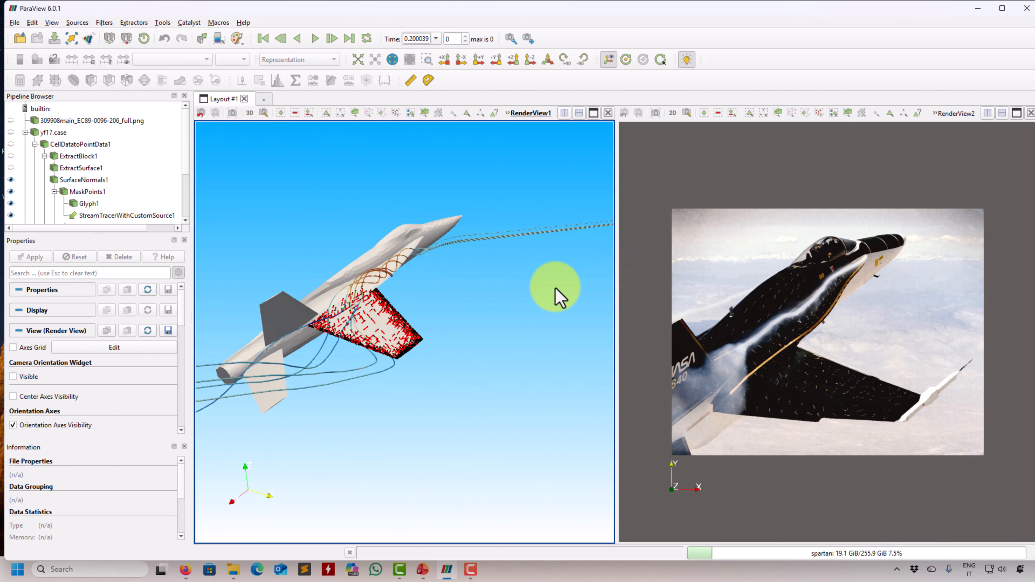
Close the Information panel and give RenderView2 a Gradient background instead of the color palette background
drag(183, 481, 187, 454)
click(184, 446)
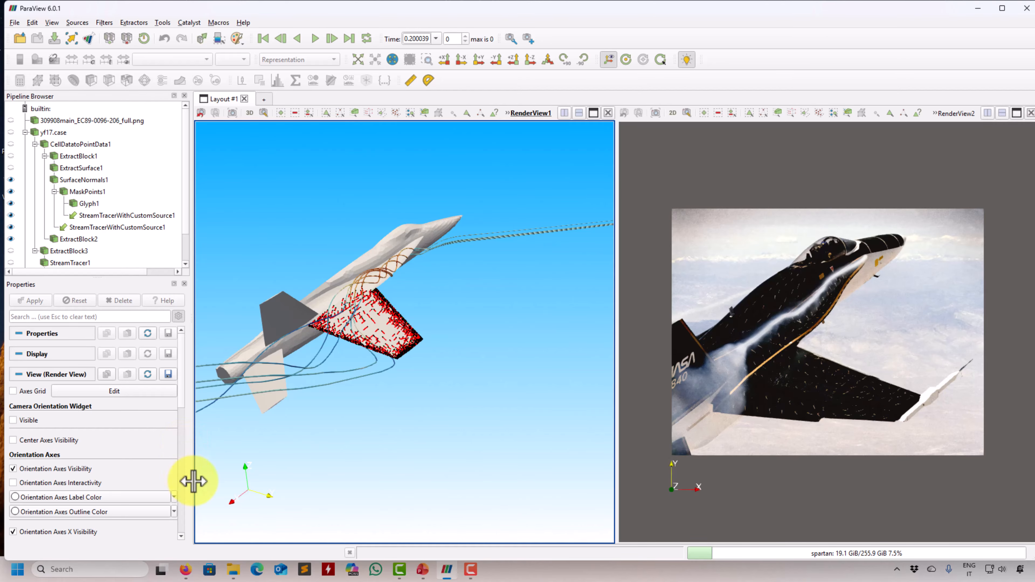
drag(178, 394, 178, 533)
click(705, 507)
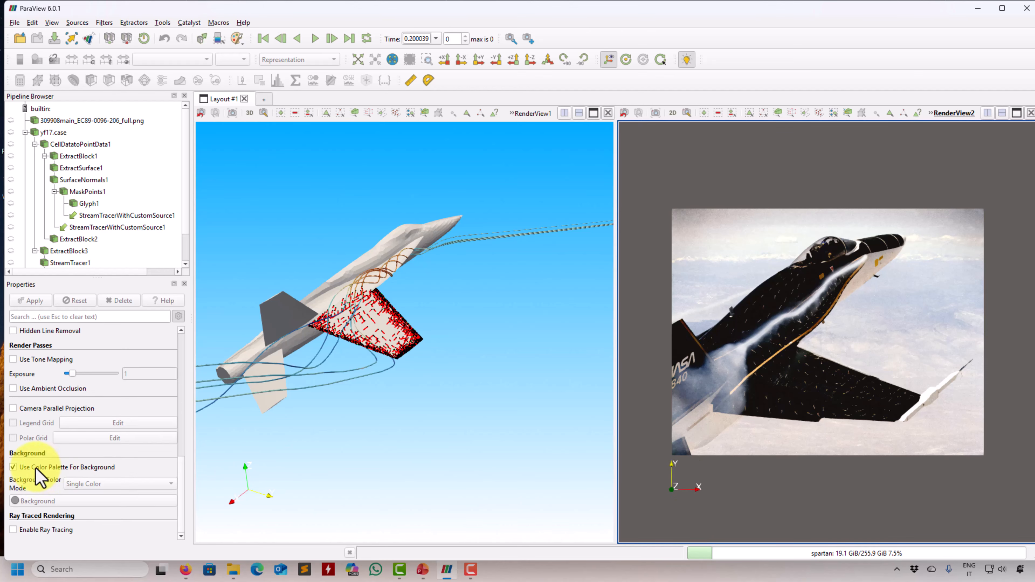
click(115, 485)
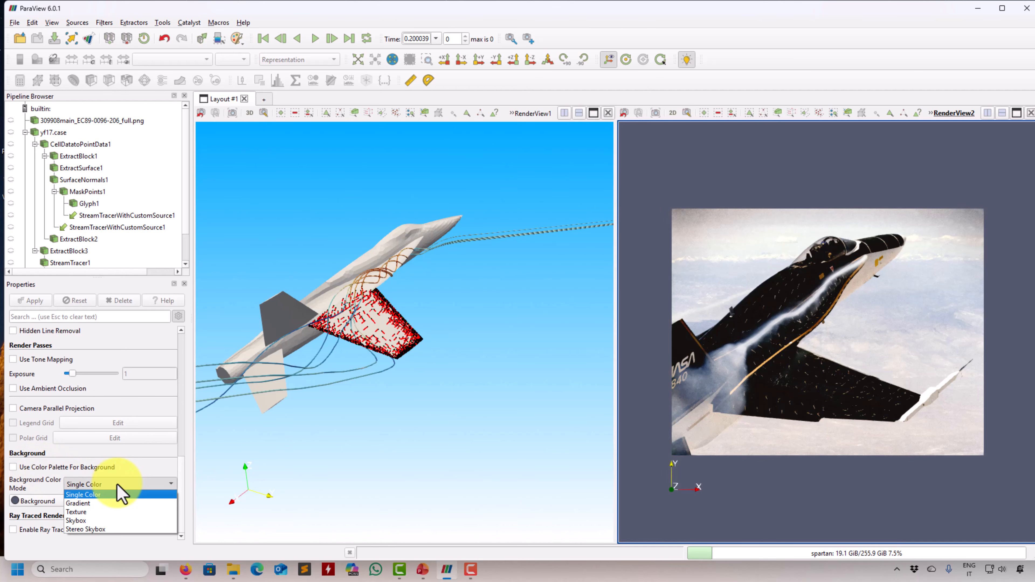
click(103, 503)
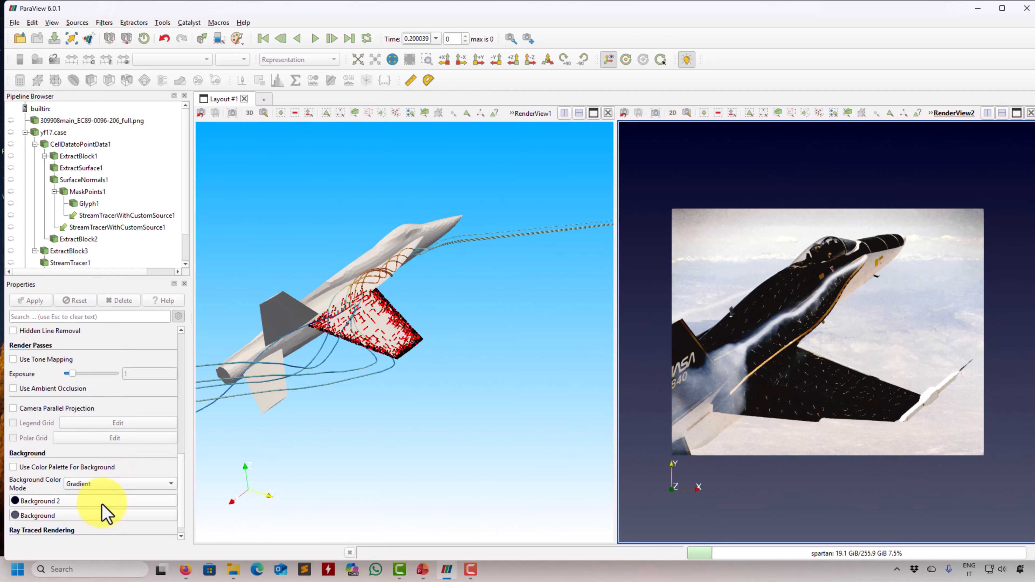
Set RenderView2's gradient colors to cyan #00ffff for Background 2 and light cyan for Background
click(144, 502)
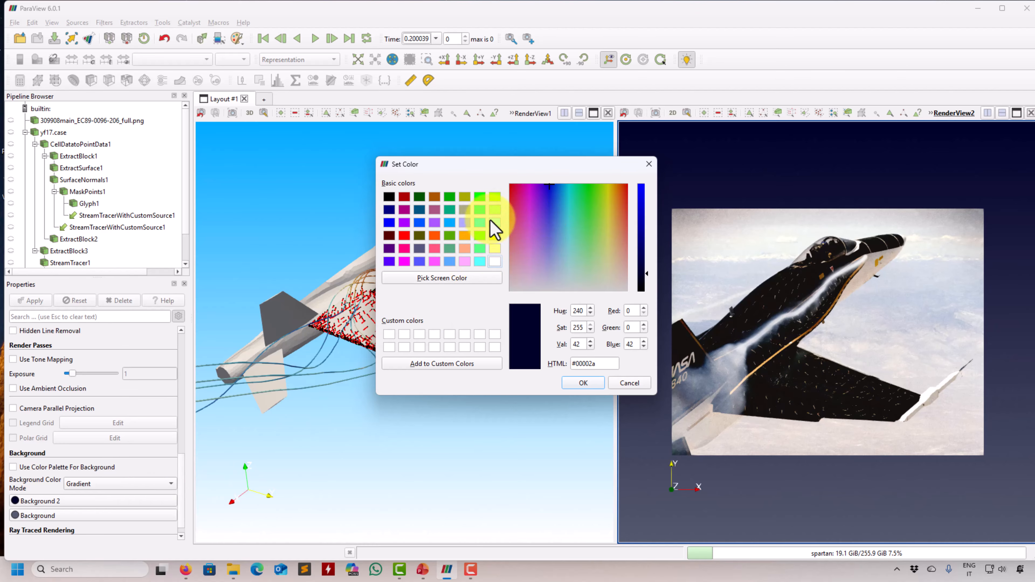
click(481, 223)
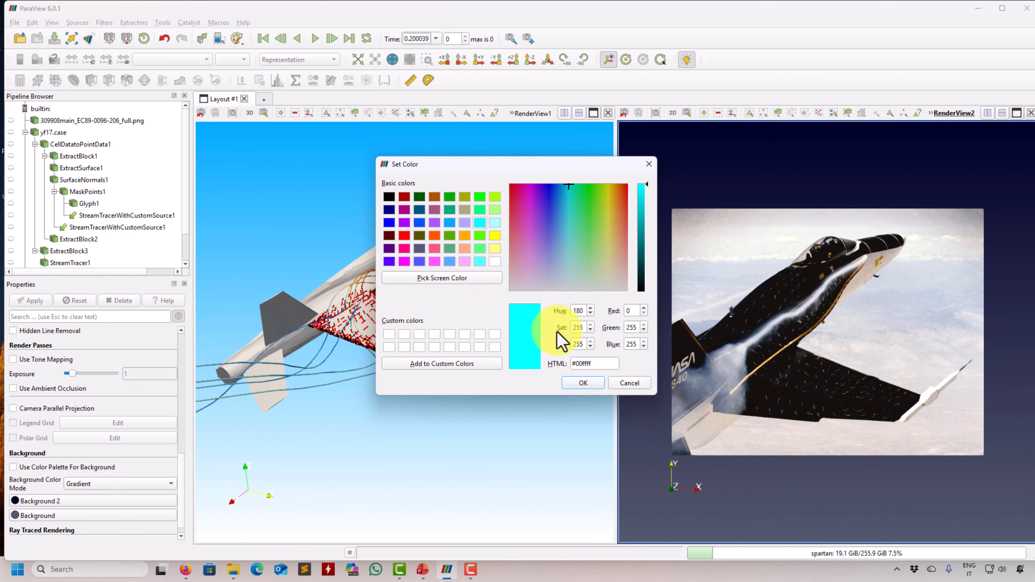
click(583, 382)
click(126, 520)
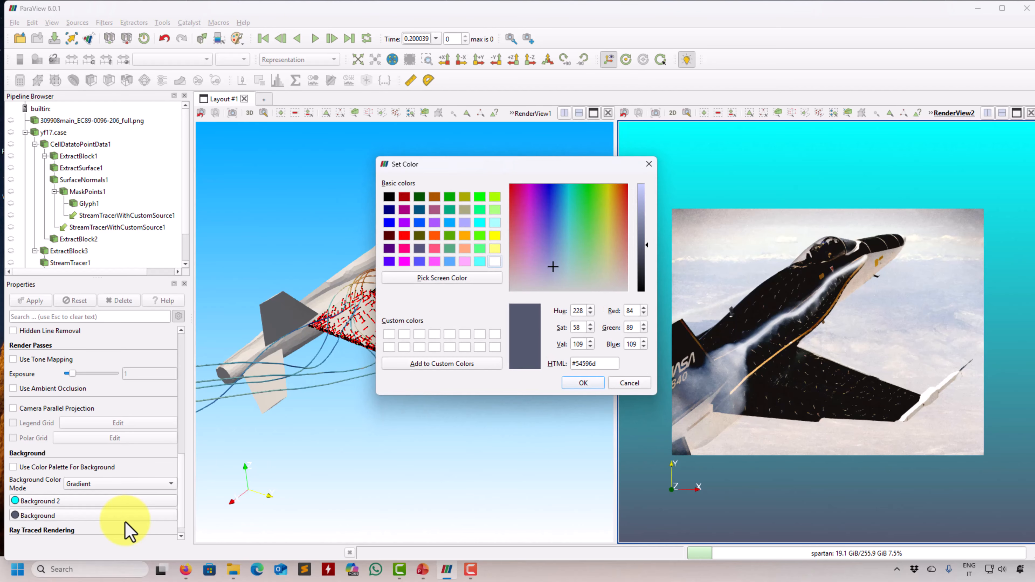
click(495, 224)
click(586, 386)
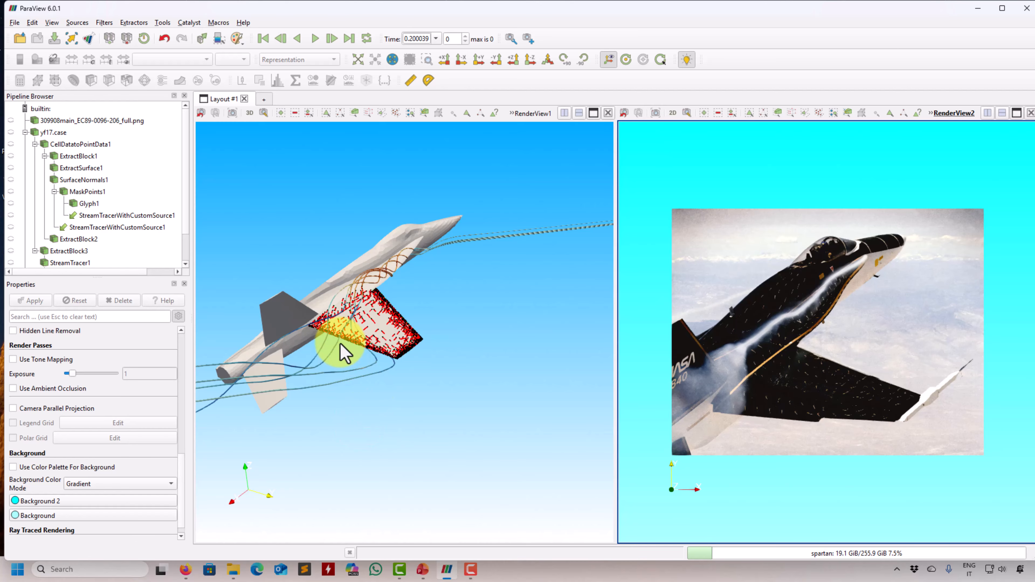
Examine the aircraft in RenderView1 from the side and select the MaskPoints1 filter
drag(296, 458, 354, 358)
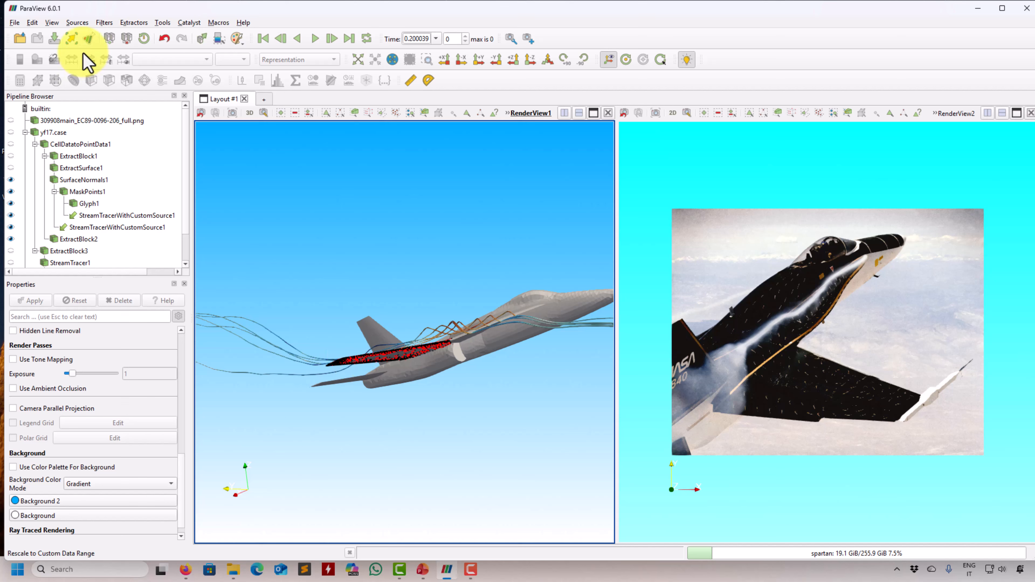
click(84, 192)
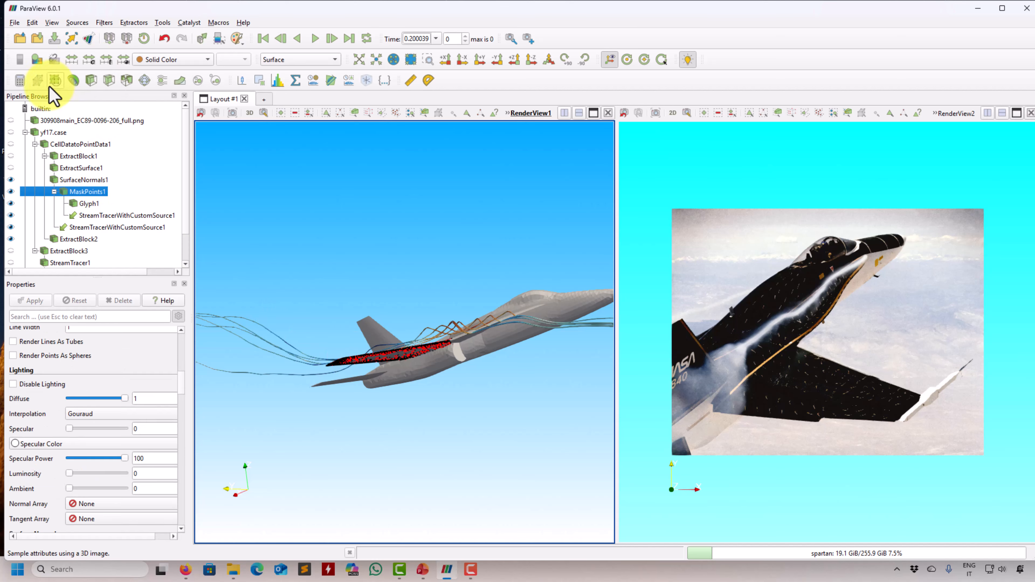